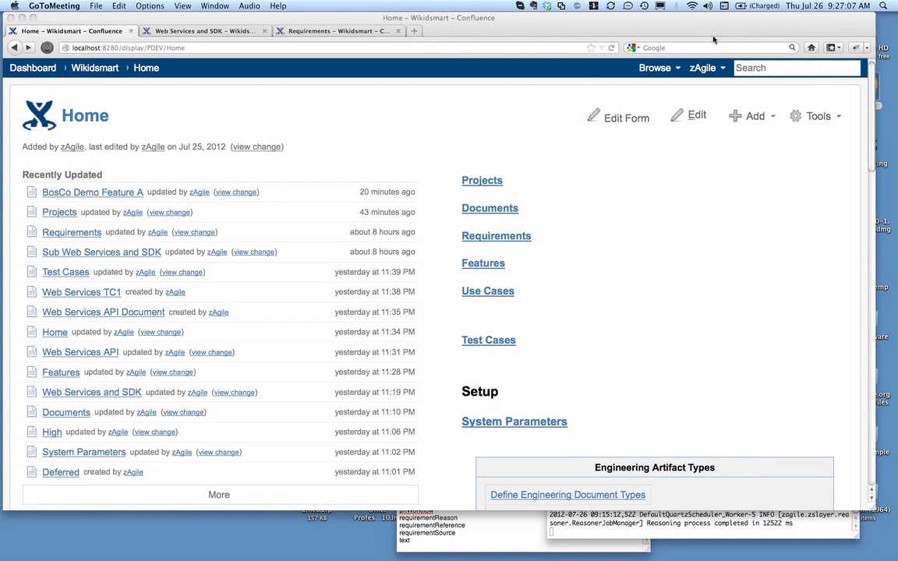
# Open the Projects page and expand the available actions for the Wikidsmart project
pyautogui.click(465, 107)
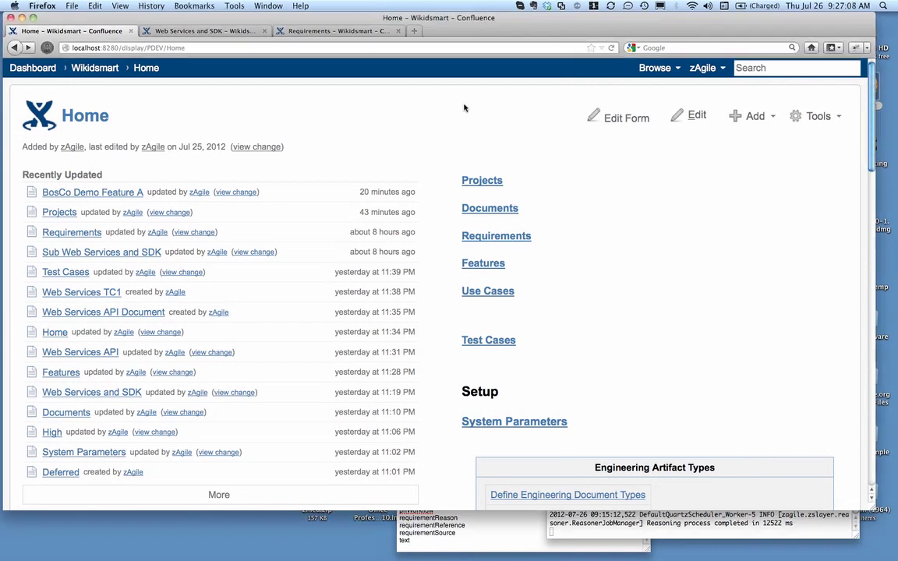
pyautogui.click(482, 181)
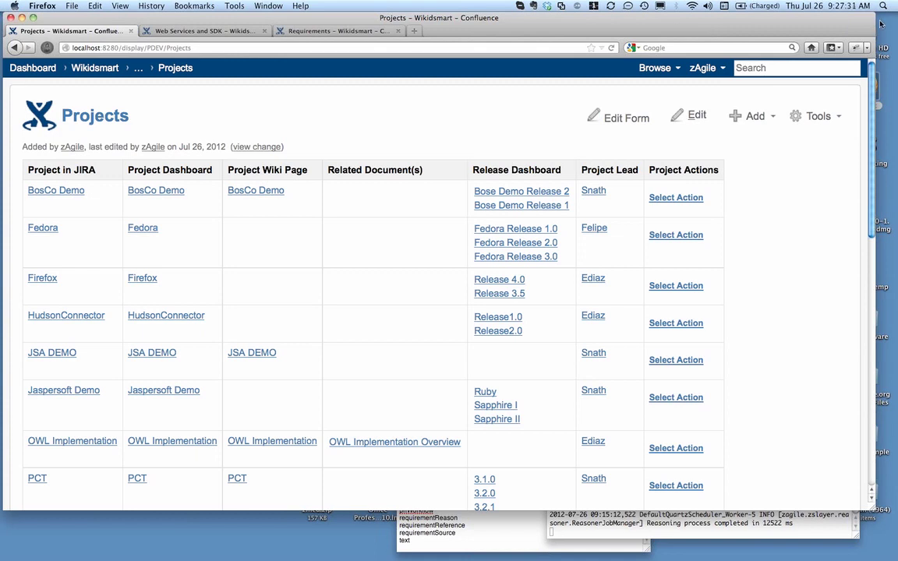
pyautogui.scroll(-3, 823, 226)
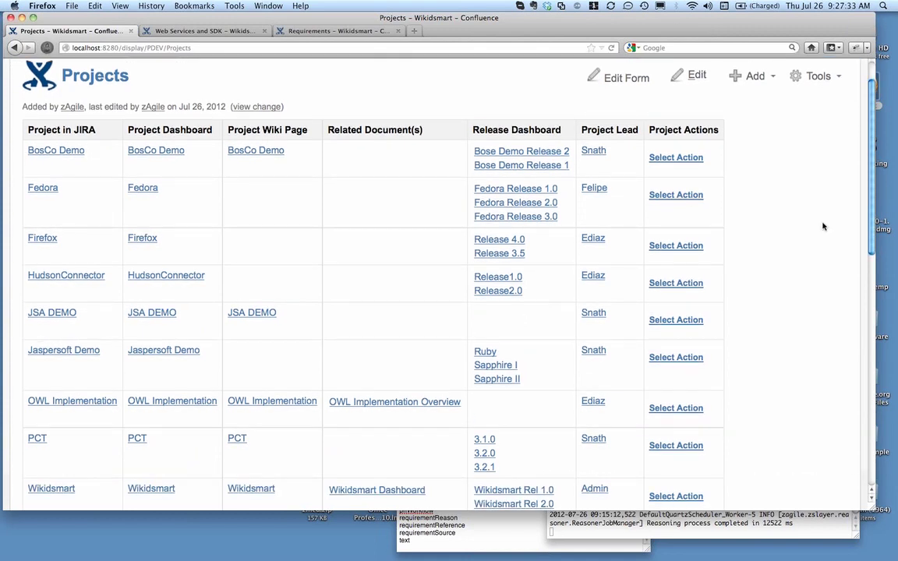
pyautogui.scroll(-3, 823, 226)
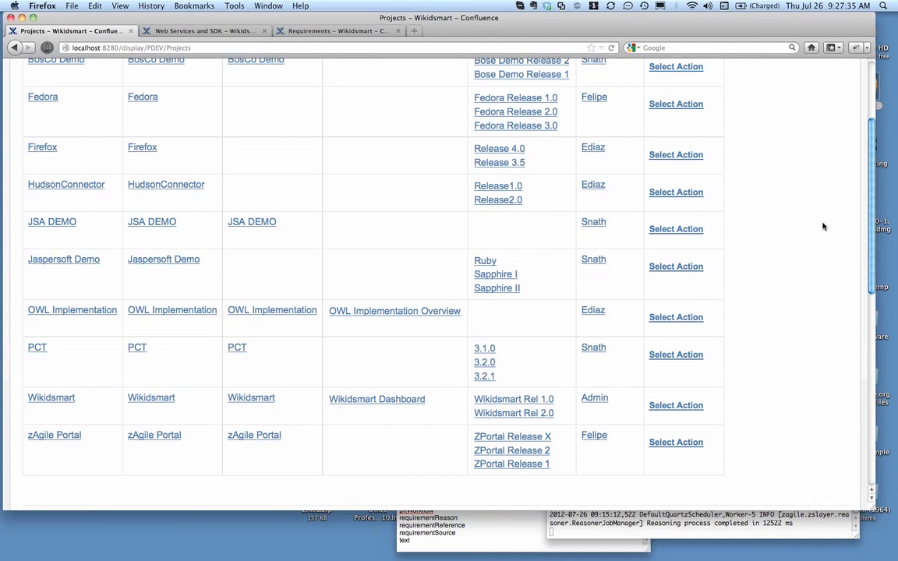
pyautogui.scroll(-3, 824, 226)
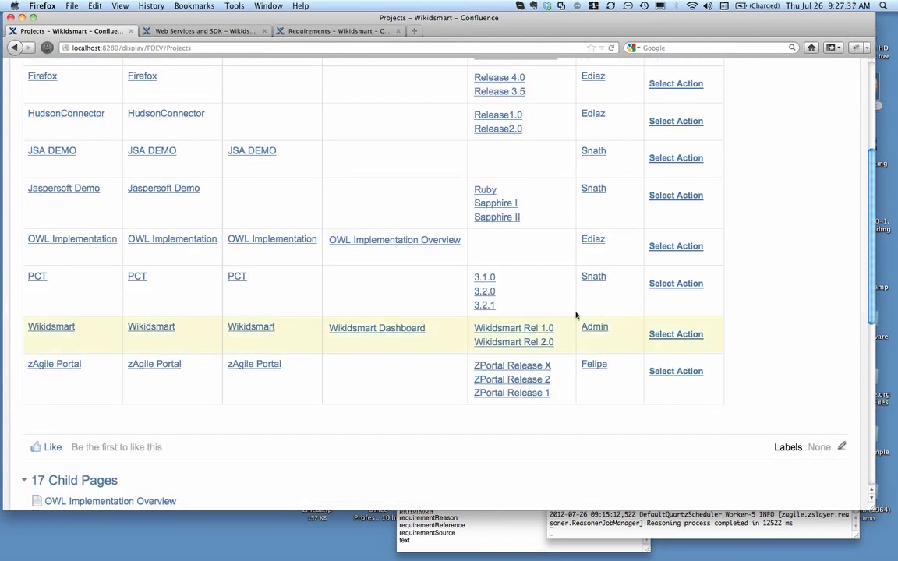
pyautogui.click(689, 340)
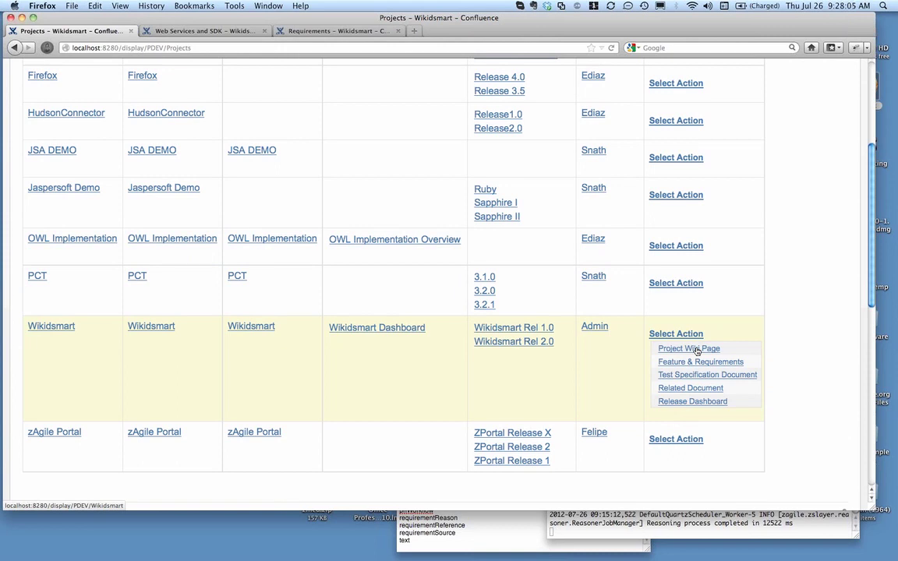
# Open the Wikidsmart project's wiki page and review its features, stakeholders, actions and text sections
pyautogui.click(265, 330)
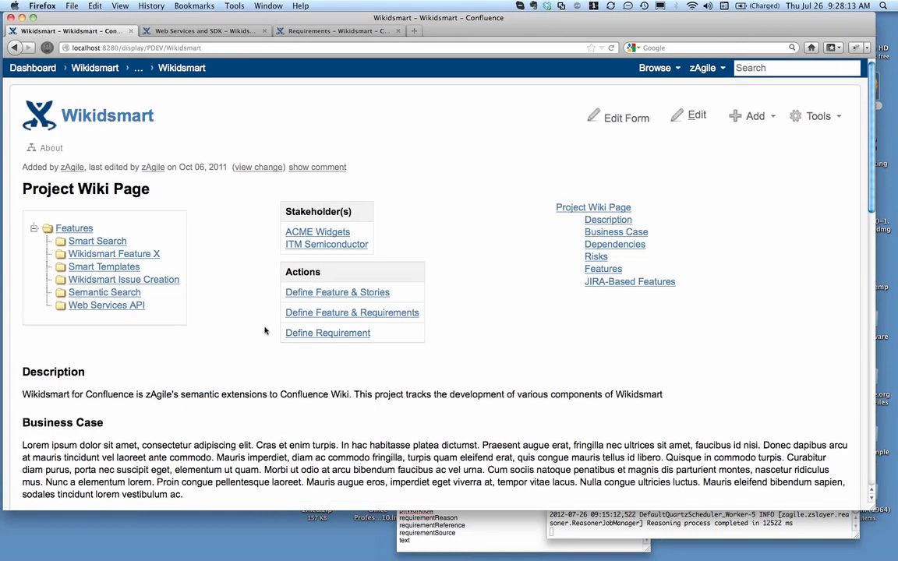
pyautogui.scroll(-2, 512, 203)
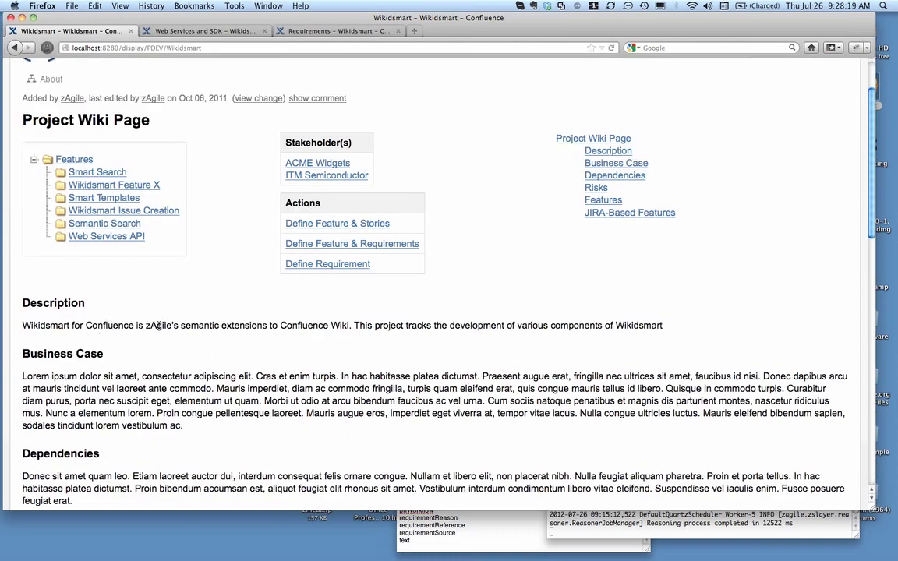
pyautogui.scroll(-1, 171, 328)
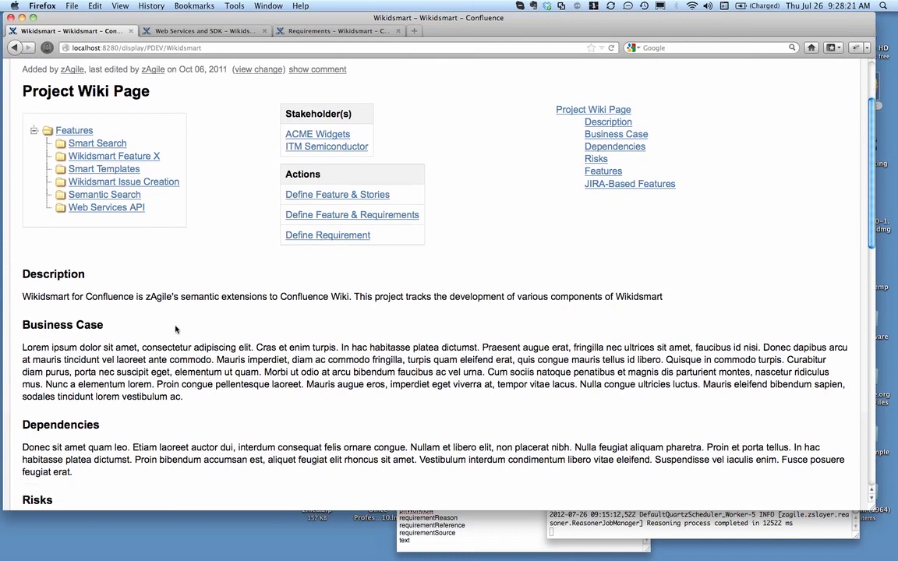
pyautogui.scroll(-3, 176, 330)
pyautogui.scroll(2, 176, 330)
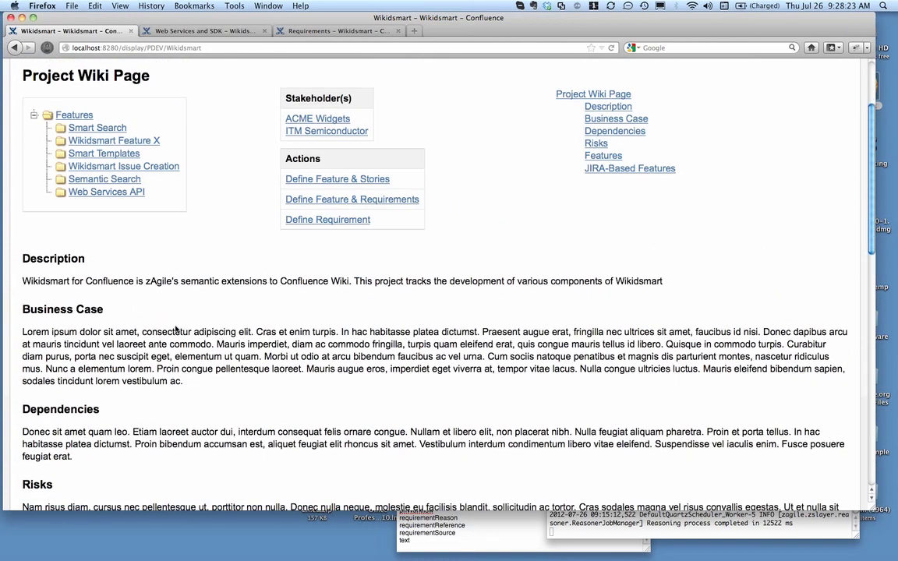
pyautogui.scroll(2, 176, 329)
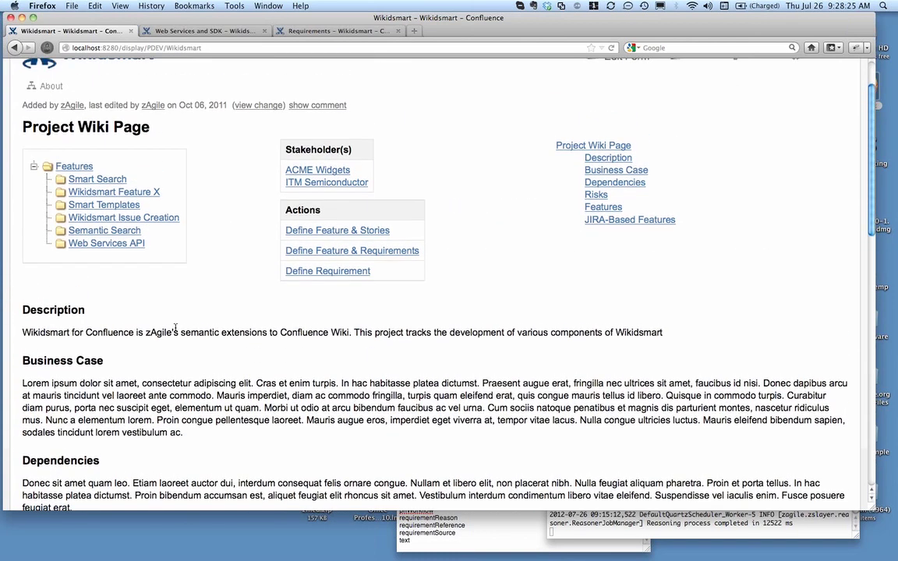
pyautogui.scroll(2, 176, 331)
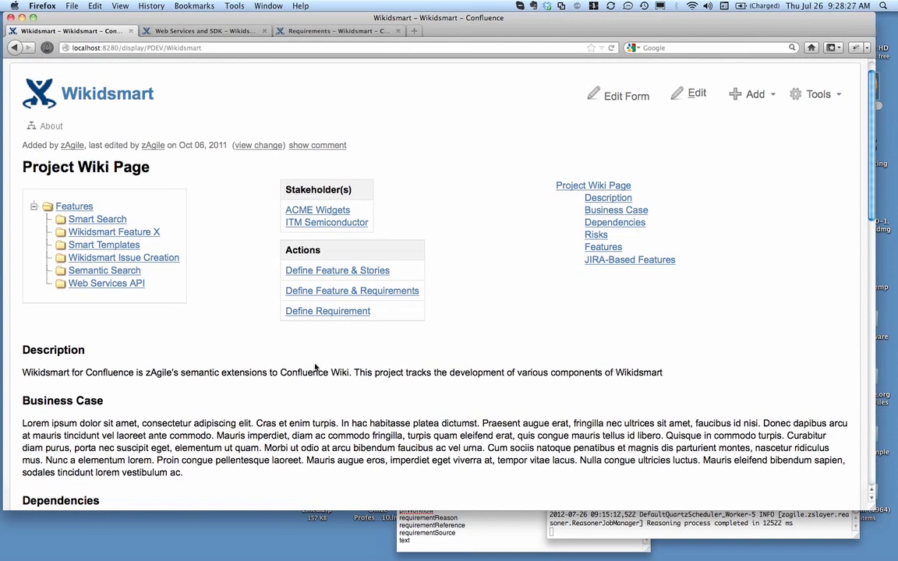
pyautogui.scroll(1, 277, 333)
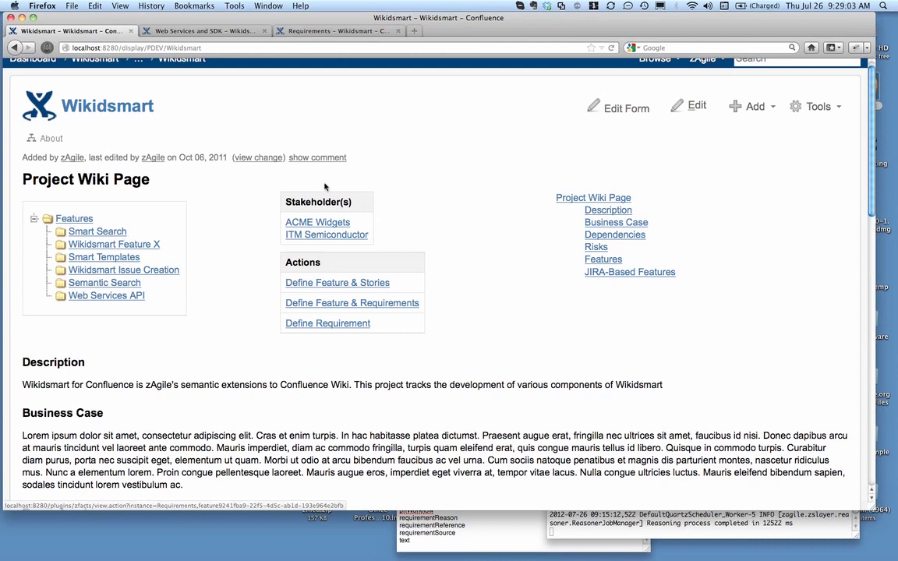
# Review the Wikidsmart page's edit form through to the JIRA-Based Features section and leave it without saving
pyautogui.click(640, 109)
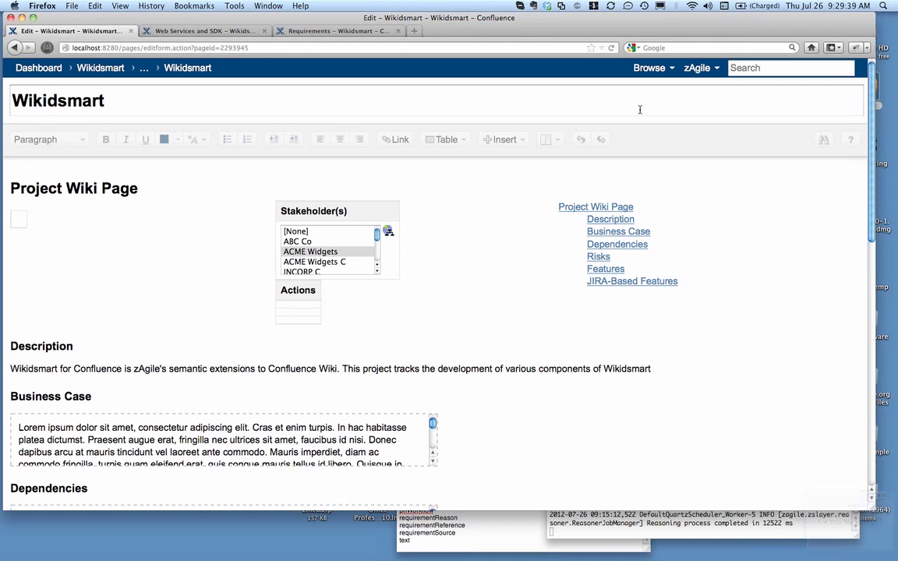
pyautogui.scroll(-10, 560, 291)
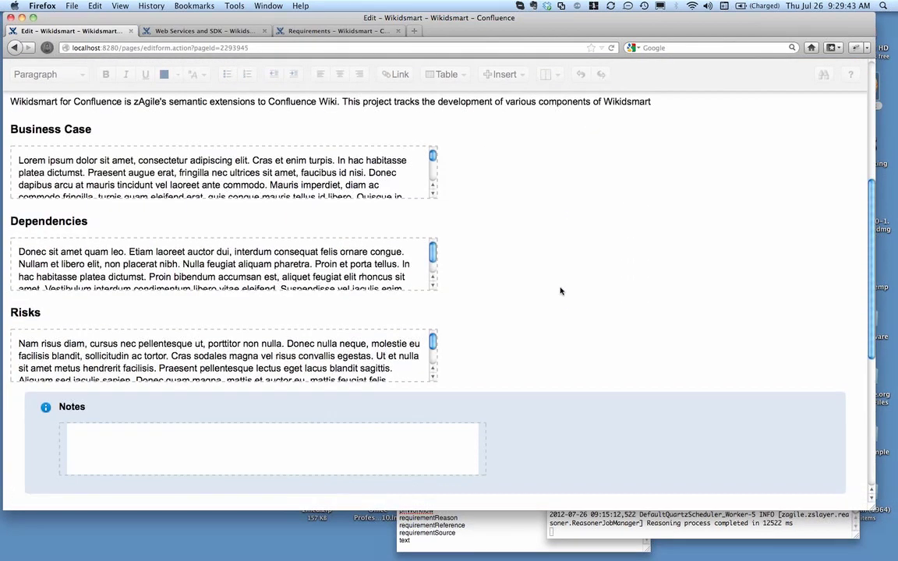
pyautogui.scroll(1, 561, 292)
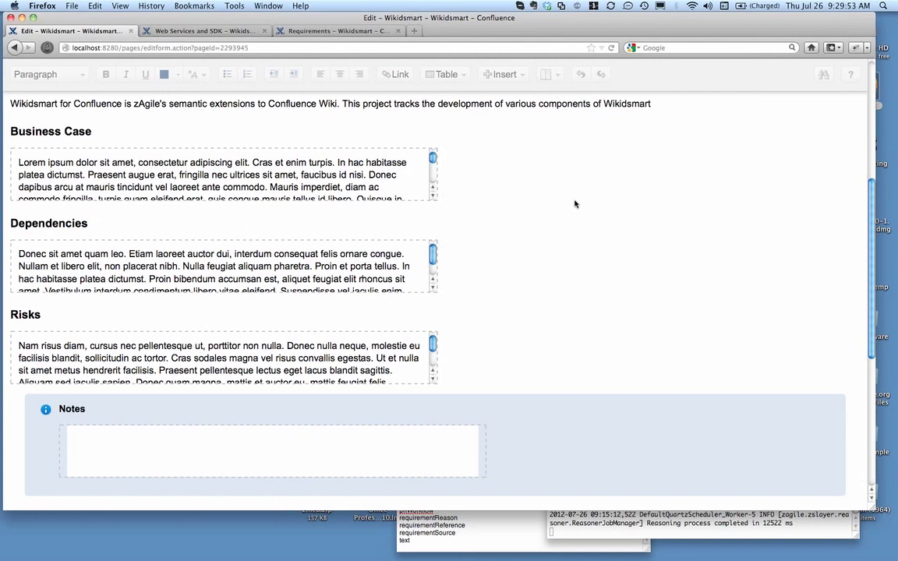
pyautogui.scroll(5, 575, 204)
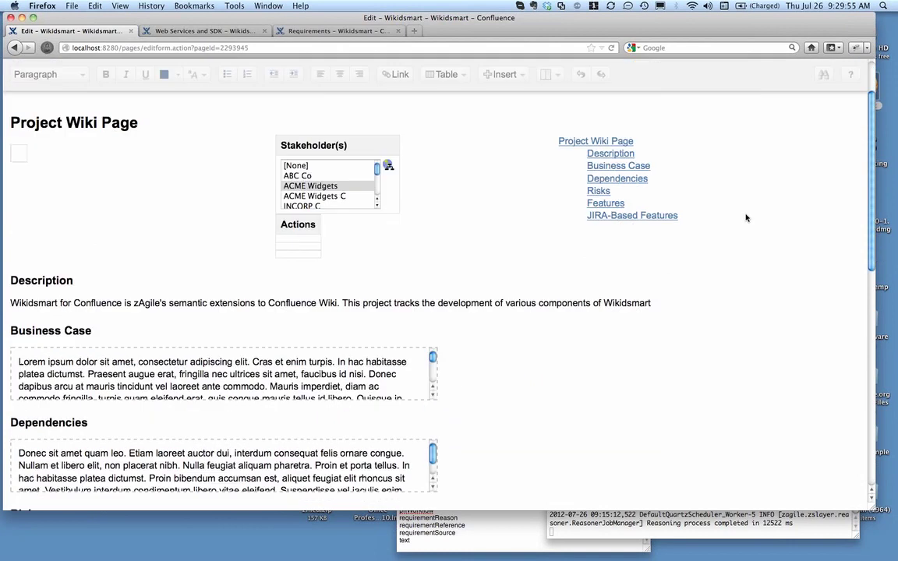
pyautogui.scroll(-8, 746, 217)
pyautogui.scroll(8, 746, 217)
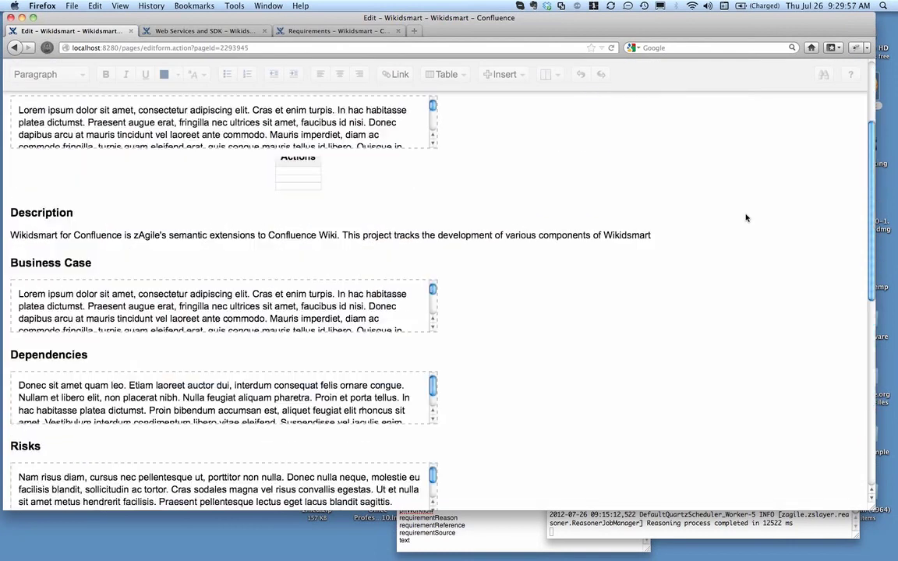
pyautogui.scroll(-10, 746, 218)
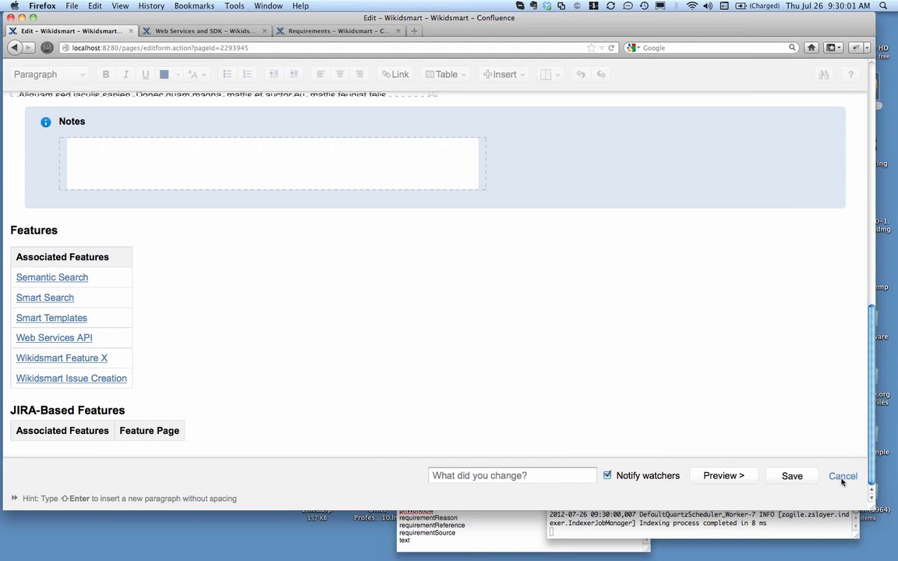
pyautogui.click(843, 476)
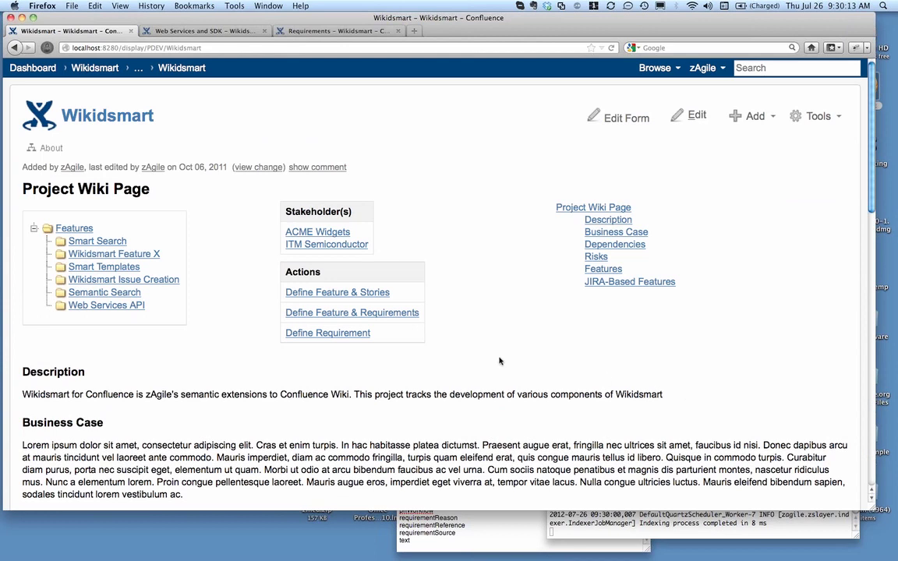
# Open the Define Feature & Stories action in a new window and save the new page with the title "Report Publisher"
pyautogui.rightClick(374, 294)
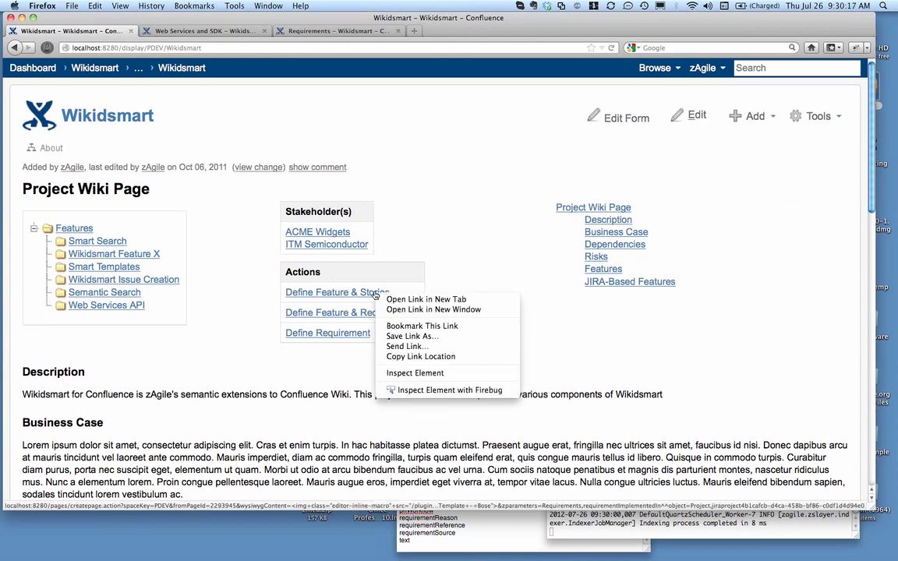
pyautogui.click(390, 310)
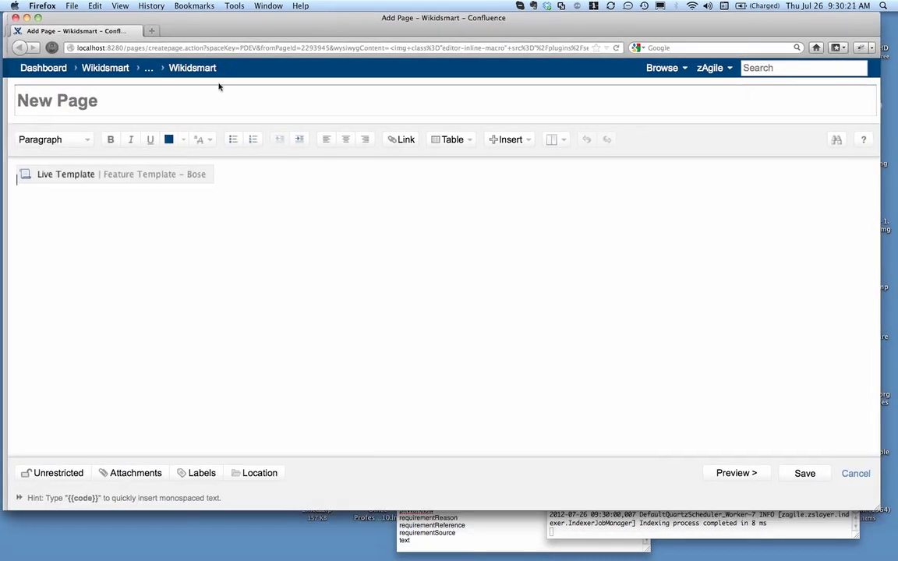
pyautogui.click(218, 105)
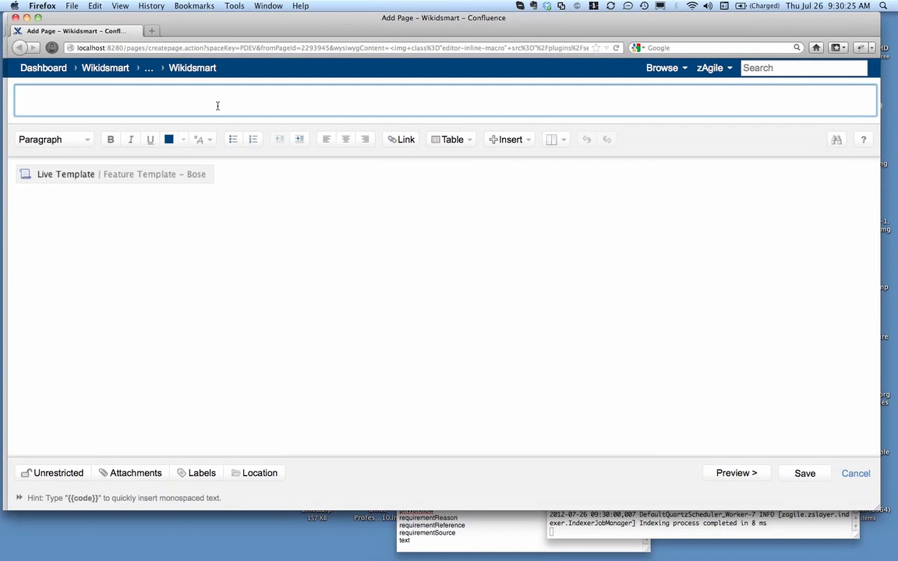
pyautogui.write('Report Publisher')
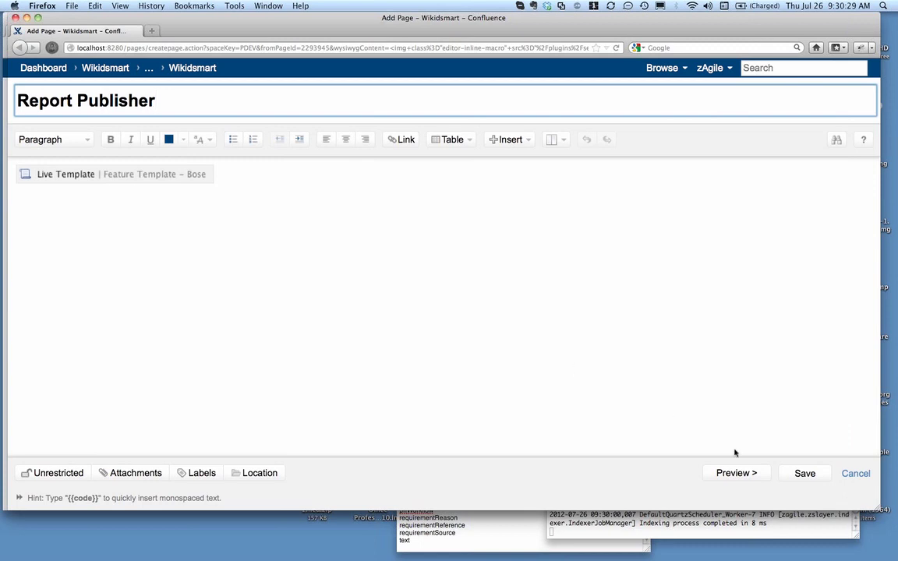
pyautogui.click(803, 473)
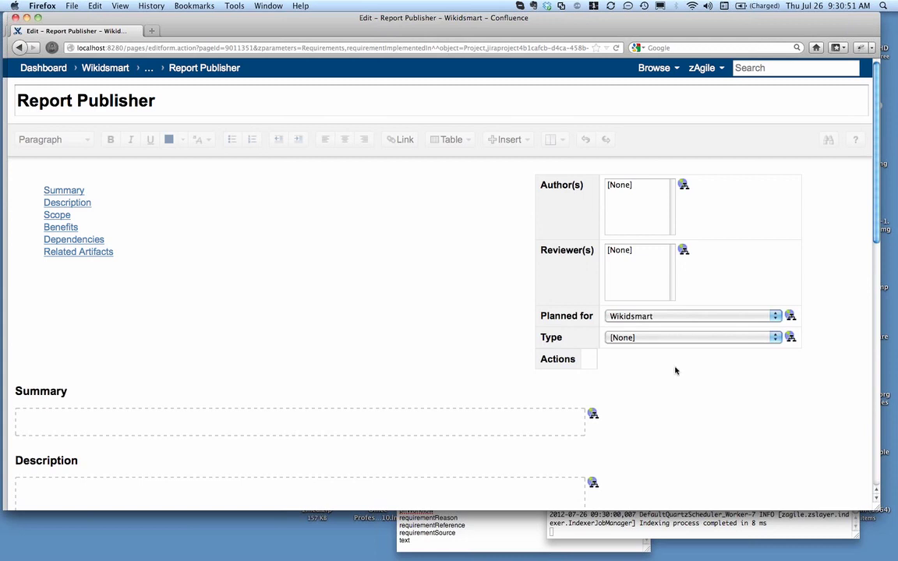
# Set the feature's Type to Functional Requirement and enter "Here is some feature summary" as its Summary
pyautogui.click(776, 338)
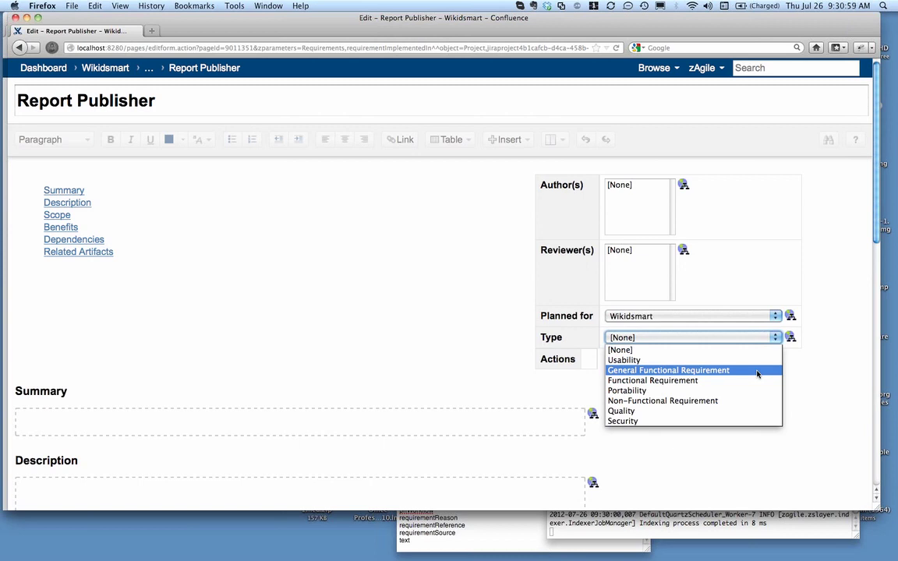
pyautogui.click(733, 381)
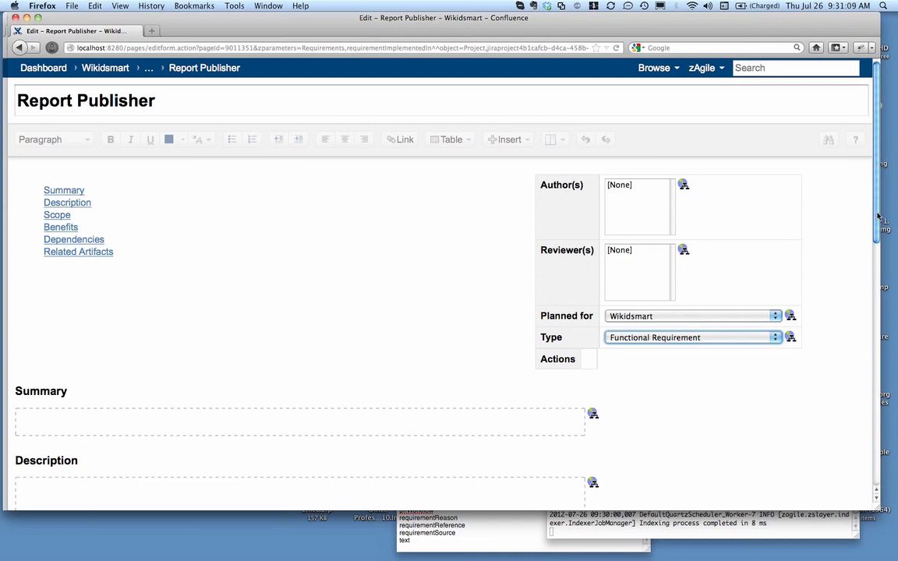
pyautogui.moveTo(878, 213); pyautogui.dragTo(880, 191)
pyautogui.scroll(-5, 792, 195)
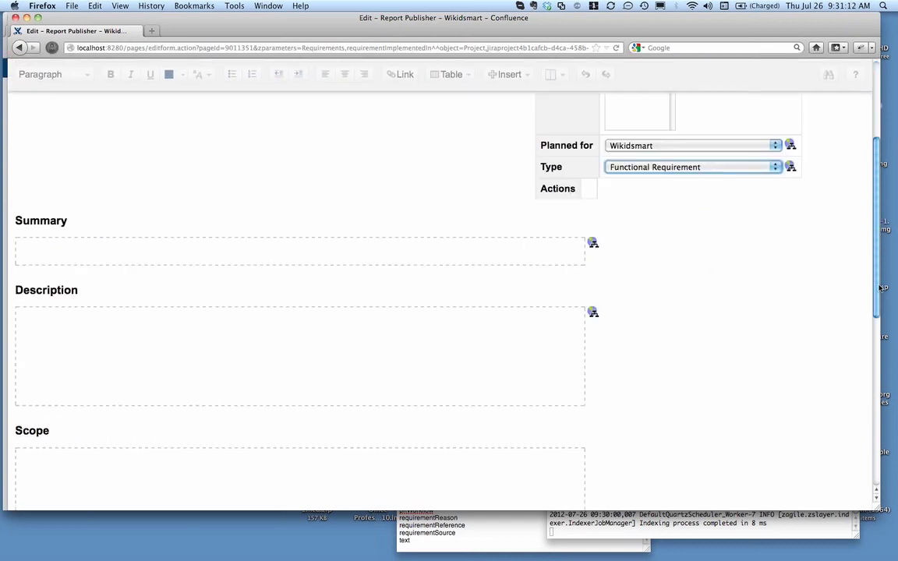
pyautogui.click(443, 258)
pyautogui.write('Here is ')
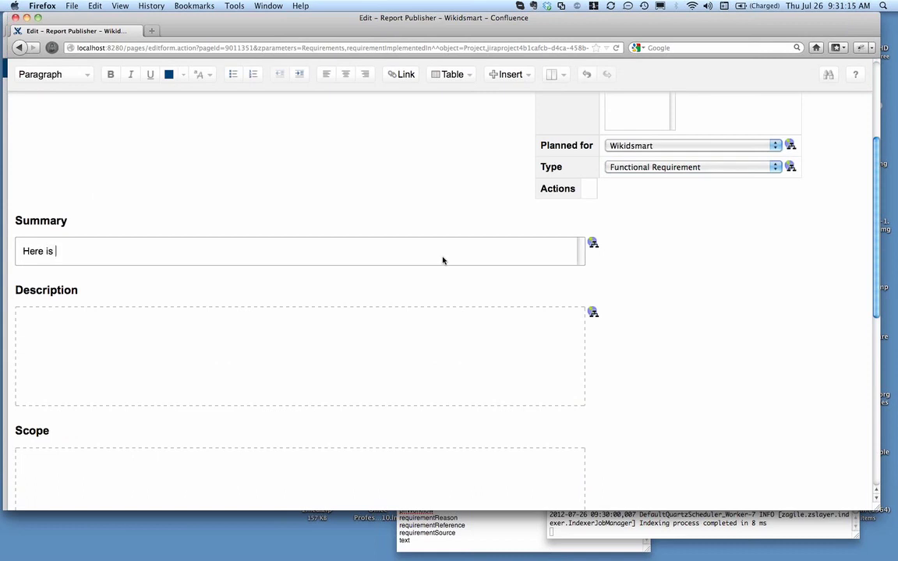
pyautogui.write('some feature summary')
# Enter "Here is the feature description" as the feature's Description
pyautogui.click(413, 365)
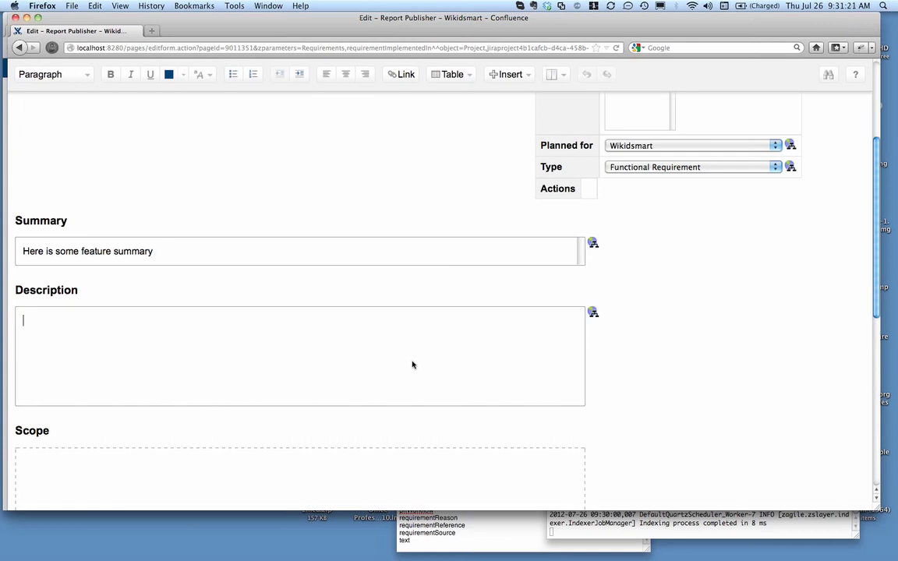
pyautogui.write('Here is the feature description')
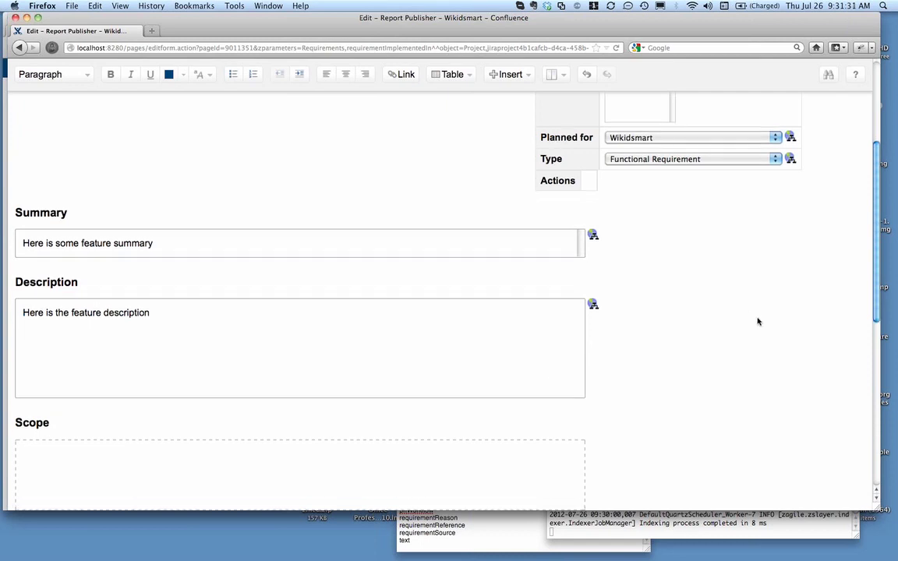
pyautogui.scroll(-2, 758, 321)
pyautogui.scroll(-3, 758, 322)
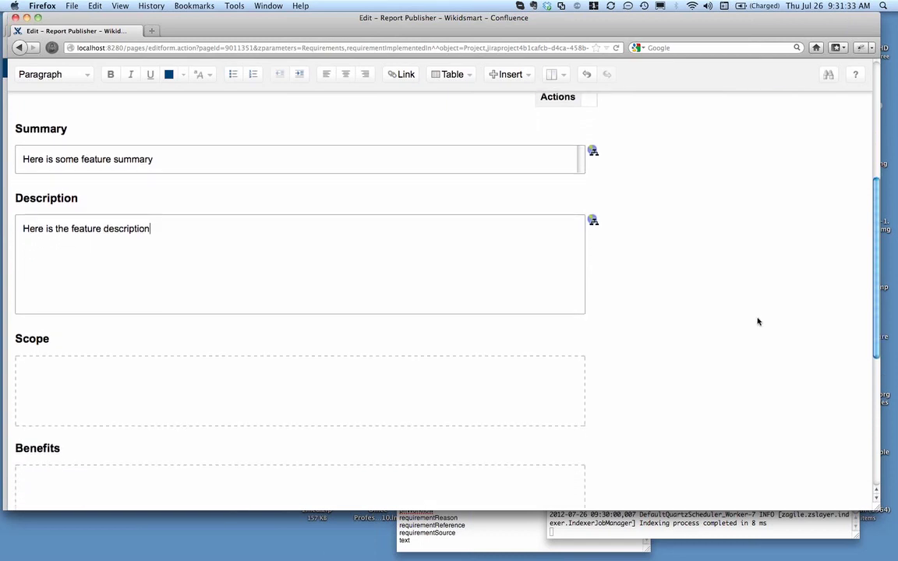
pyautogui.scroll(2, 758, 321)
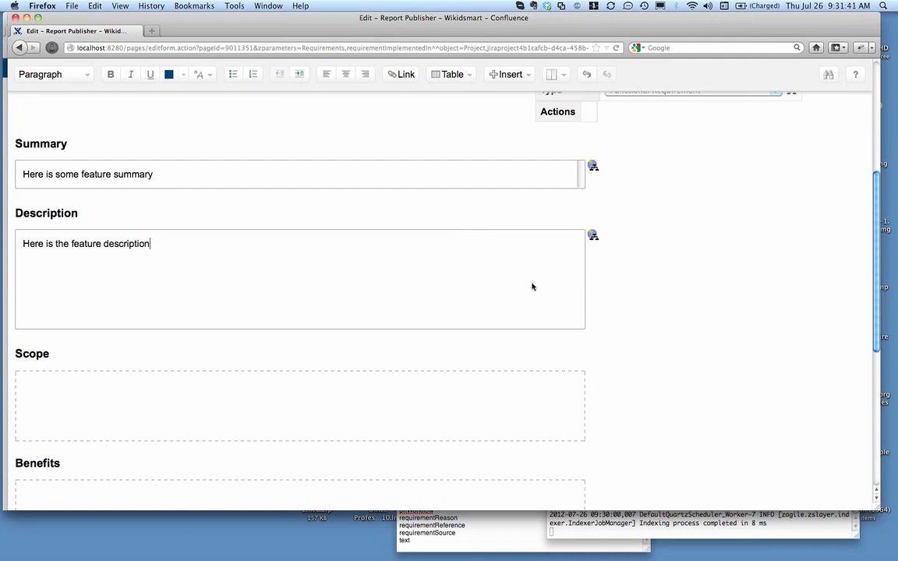
pyautogui.scroll(-3, 596, 281)
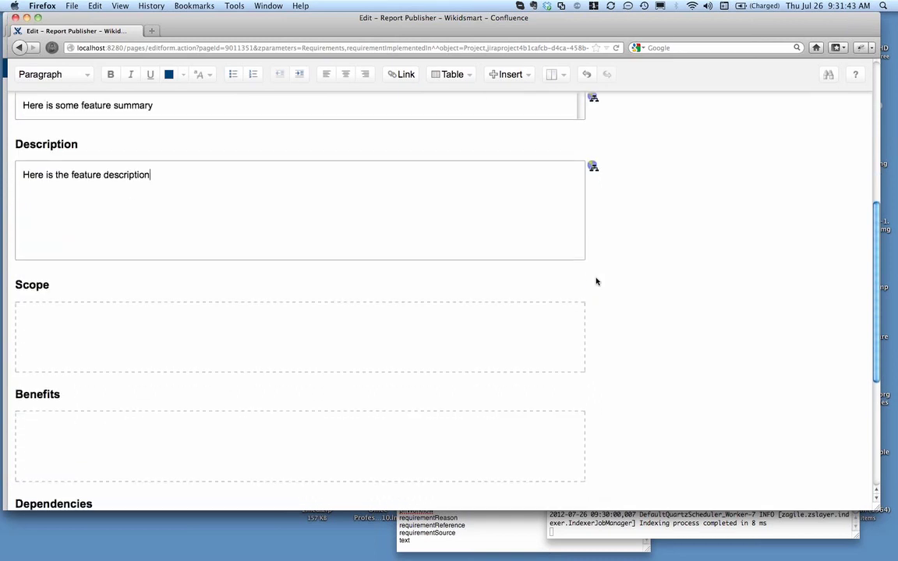
pyautogui.scroll(-1, 596, 281)
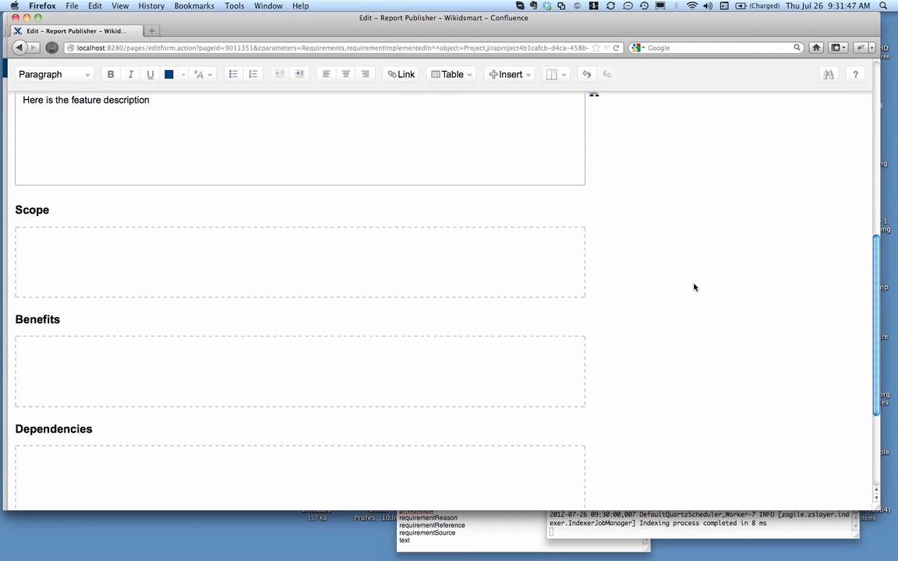
# Check the Report Publisher edit form from the Type field through Related Artifacts and save the page
pyautogui.scroll(-2, 694, 287)
pyautogui.scroll(3, 694, 287)
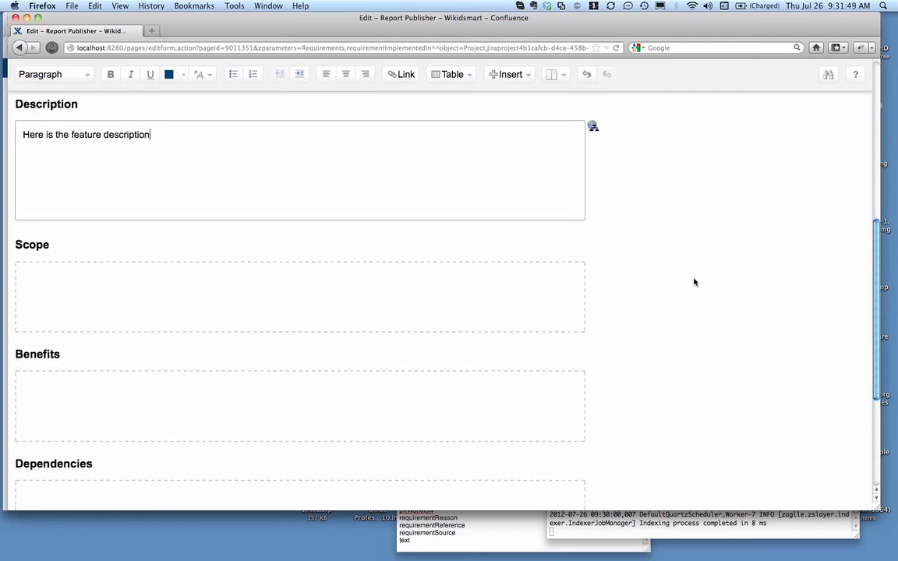
pyautogui.scroll(7, 694, 282)
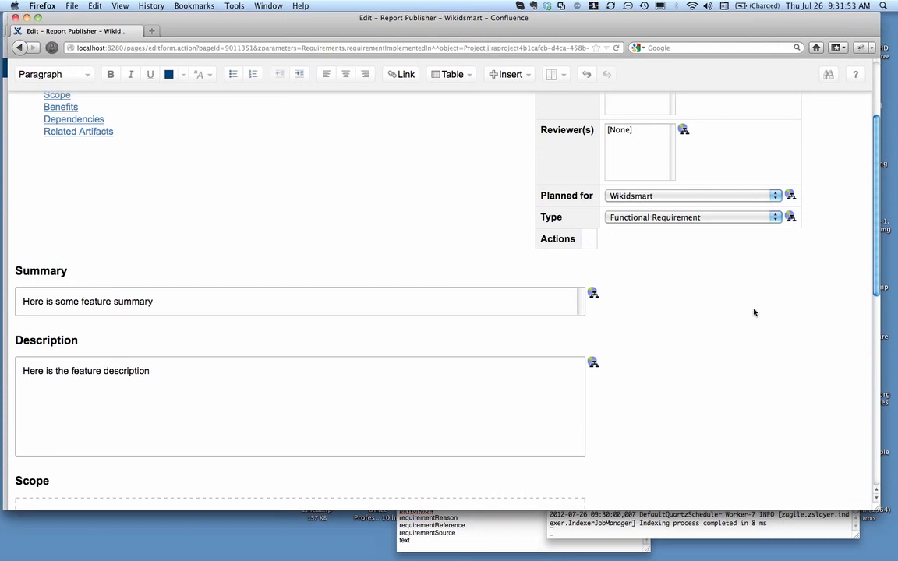
pyautogui.scroll(-2, 754, 311)
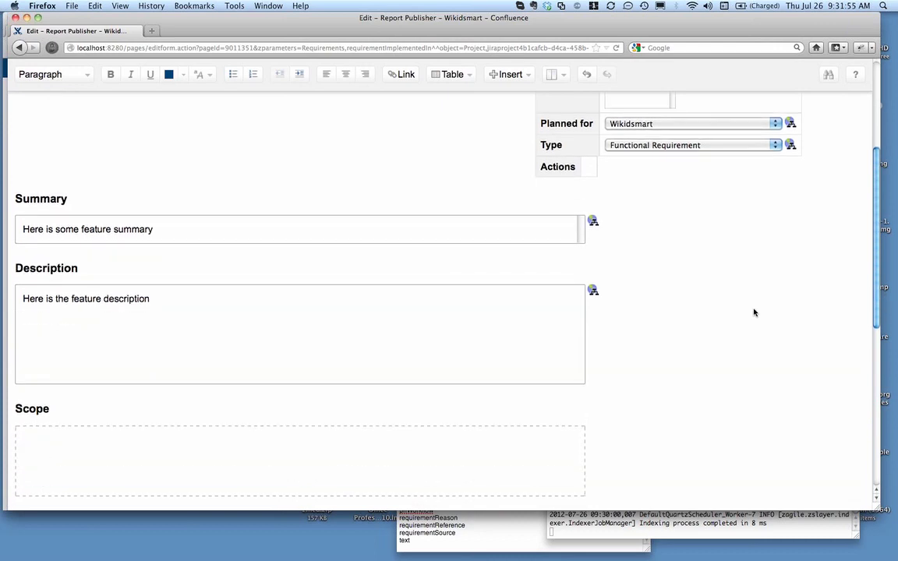
pyautogui.scroll(-10, 754, 313)
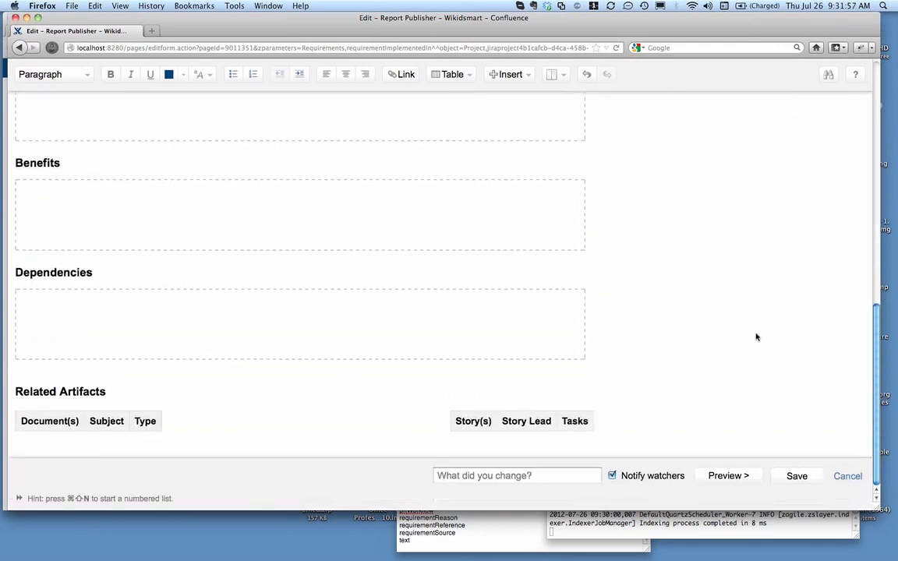
pyautogui.click(800, 476)
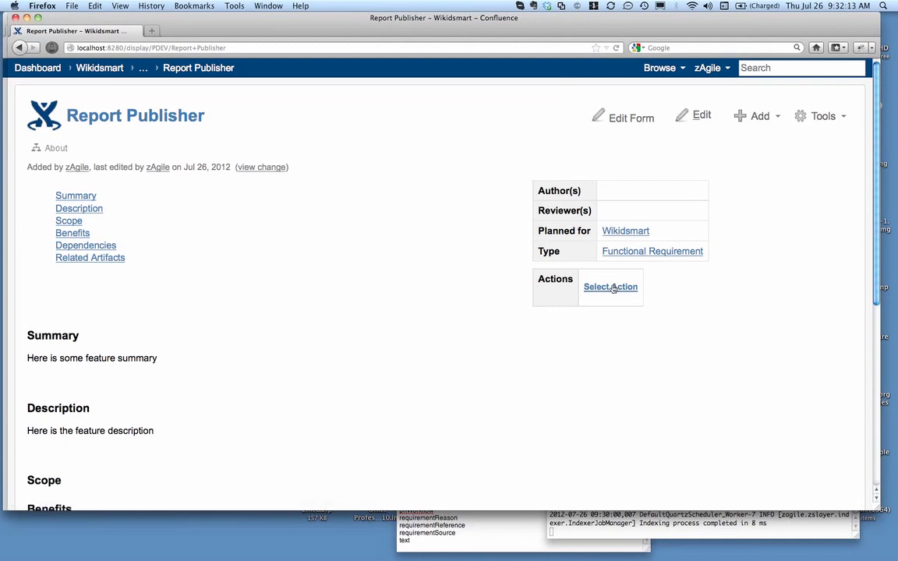
# Try to create a story from the saved Report Publisher feature in a new window, and close that window
pyautogui.scroll(-1, 629, 334)
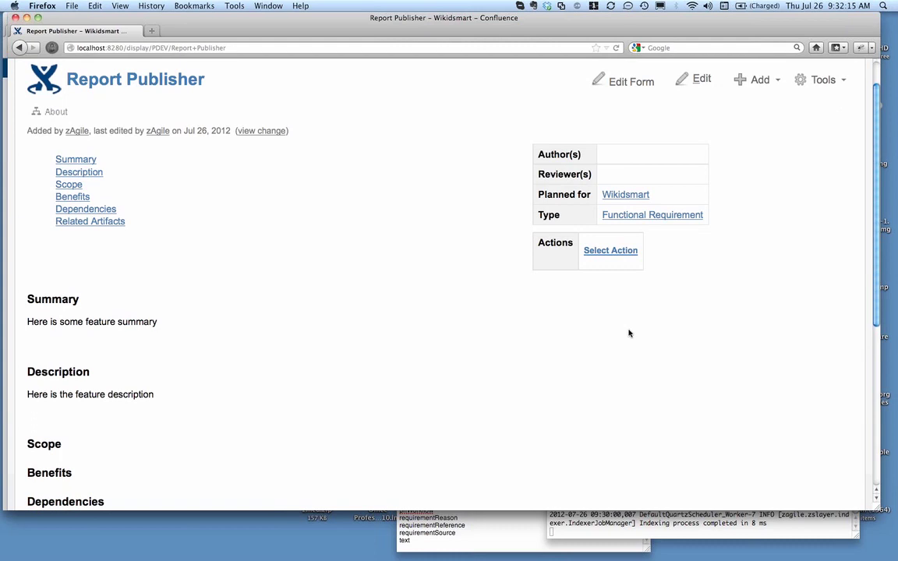
pyautogui.scroll(-2, 273, 320)
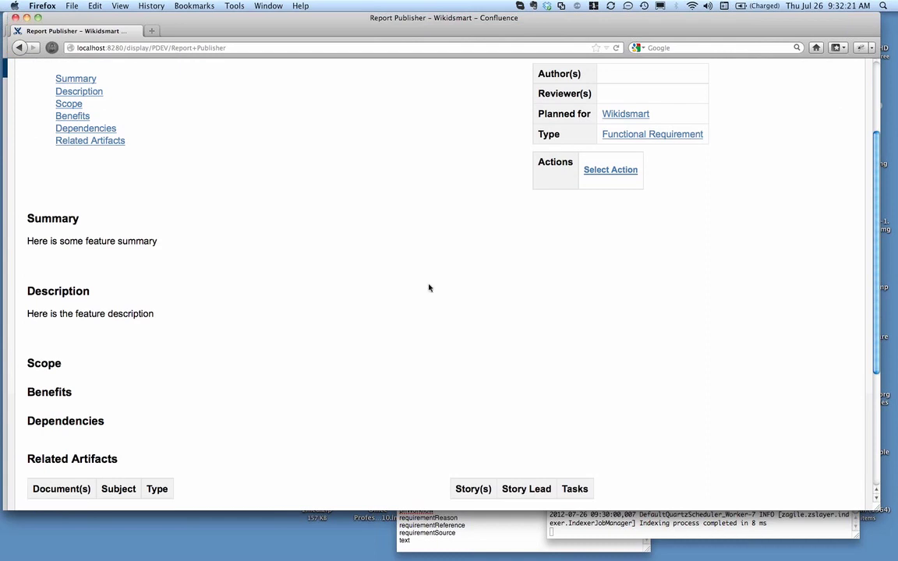
pyautogui.scroll(3, 460, 298)
pyautogui.click(615, 289)
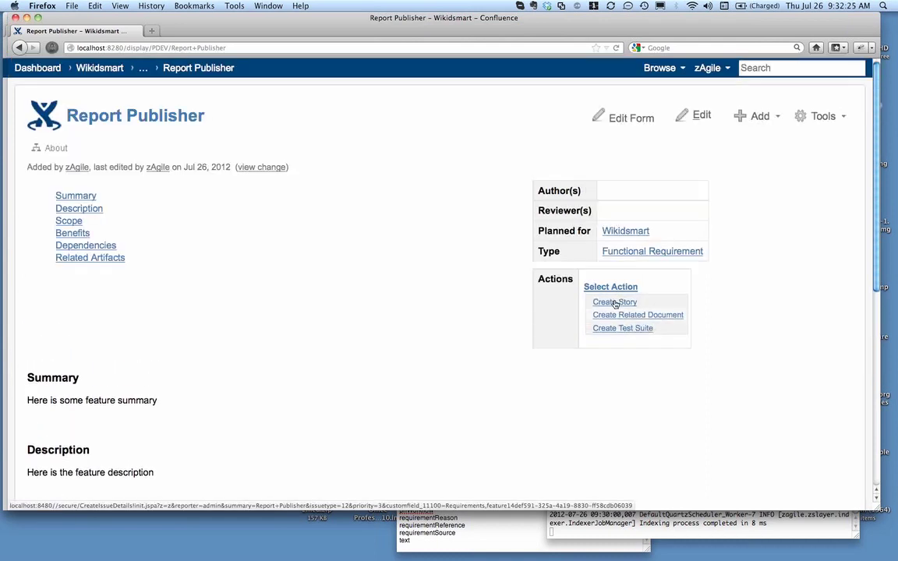
pyautogui.rightClick(615, 304)
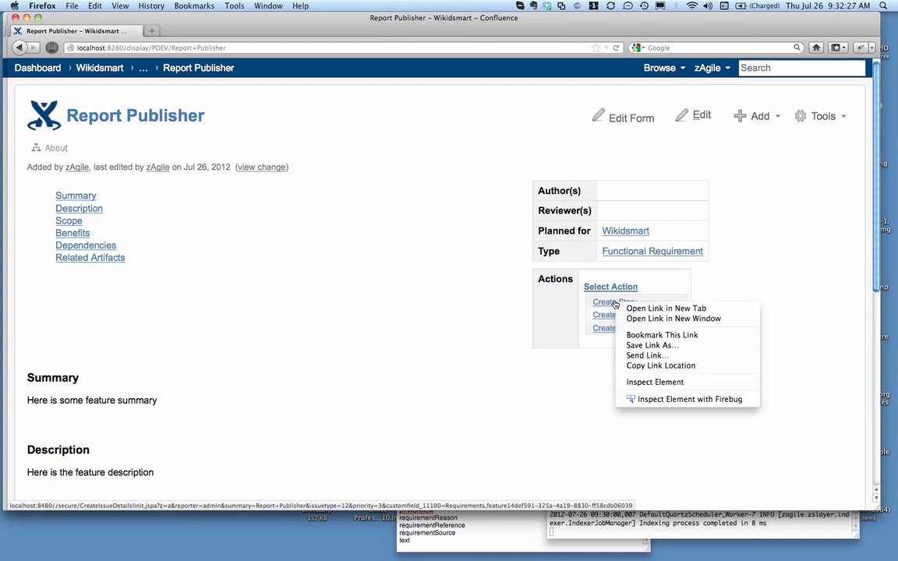
pyautogui.click(630, 321)
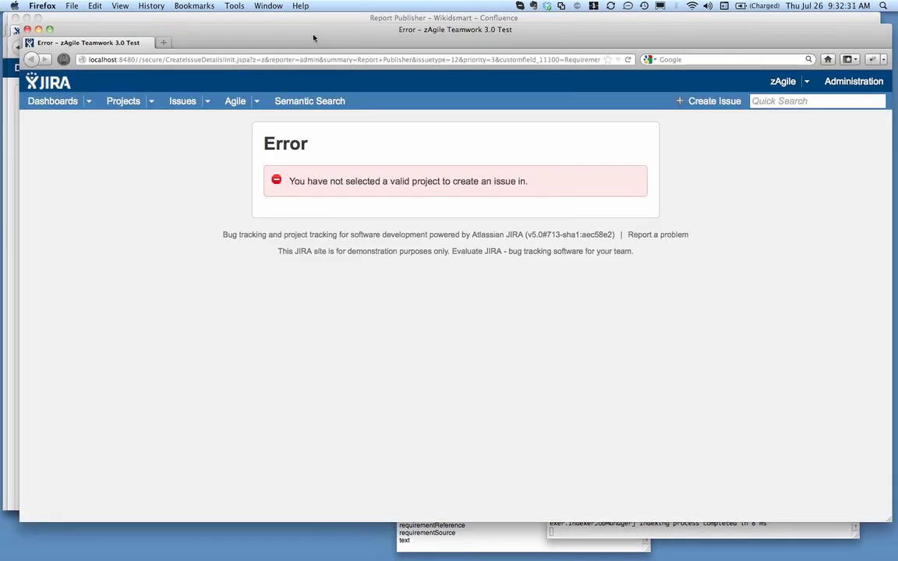
pyautogui.click(27, 29)
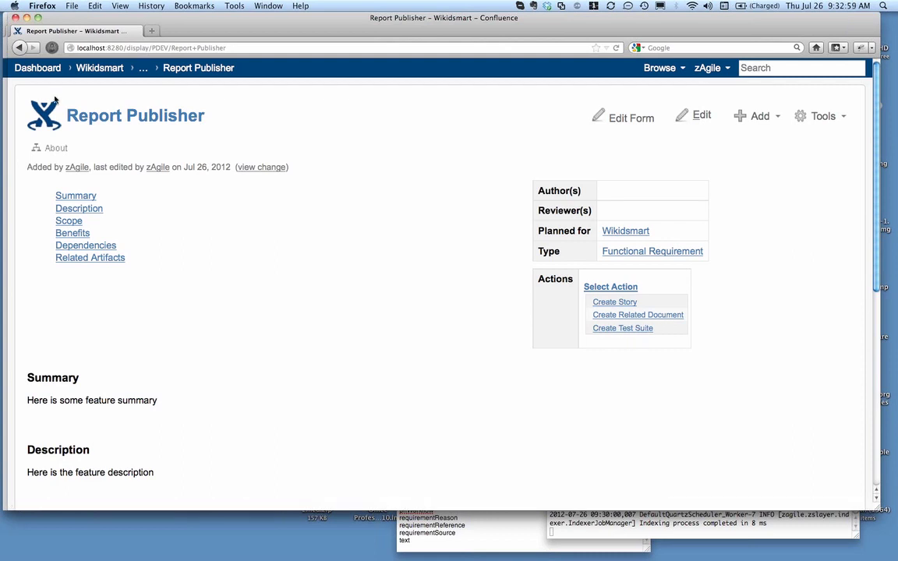
# Close the Report Publisher window and look over the Wikidsmart project page down to its Features section
pyautogui.click(14, 18)
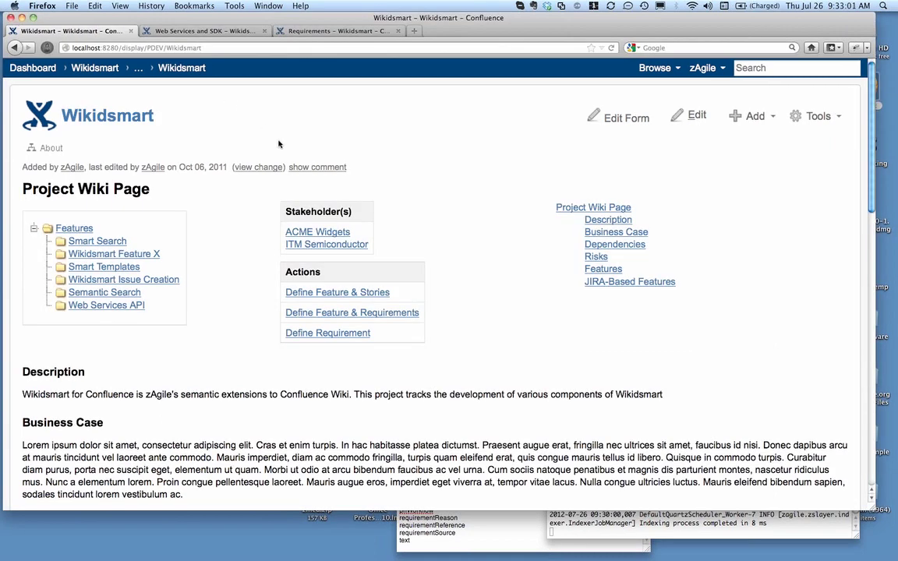
pyautogui.scroll(-10, 378, 151)
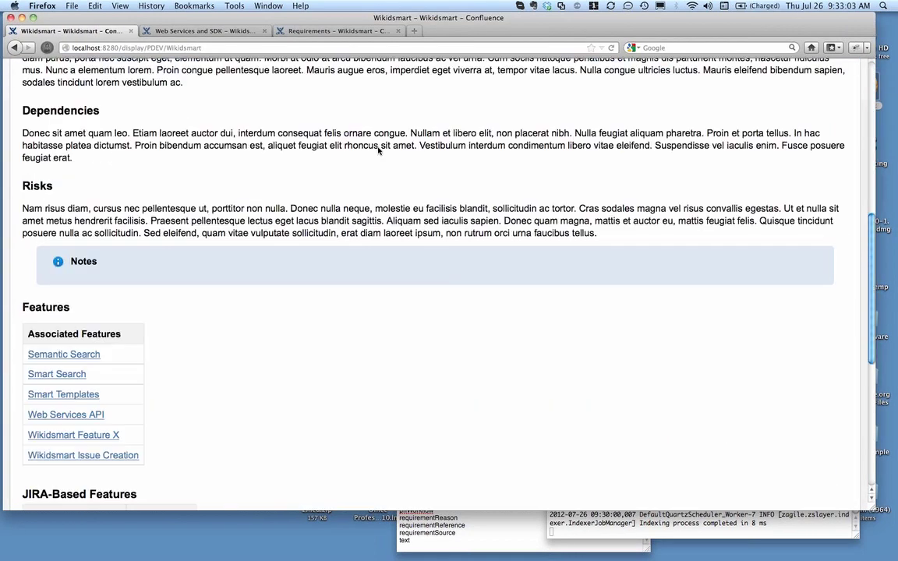
pyautogui.scroll(10, 378, 150)
pyautogui.scroll(1, 366, 148)
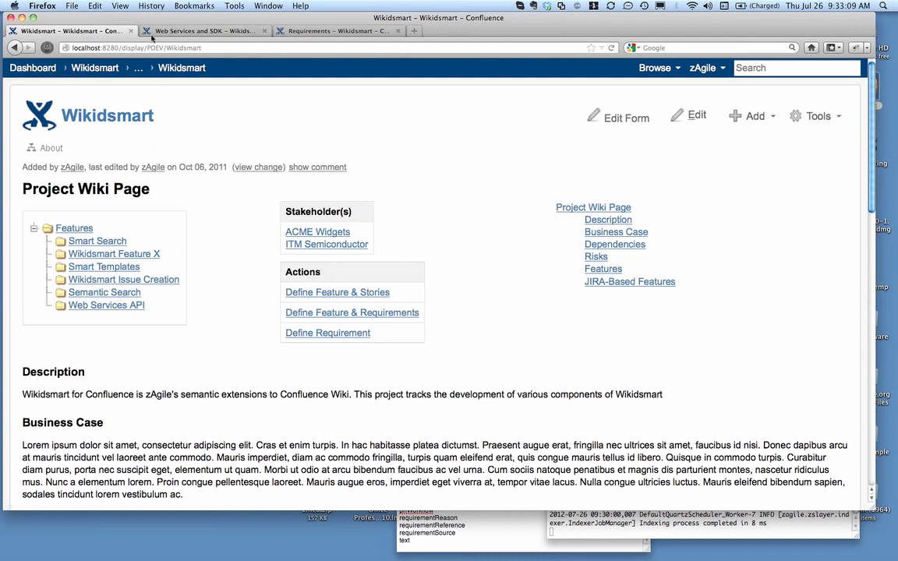
# Open the Confluence dashboard at localhost:8280 in a new browser tab
pyautogui.click(308, 33)
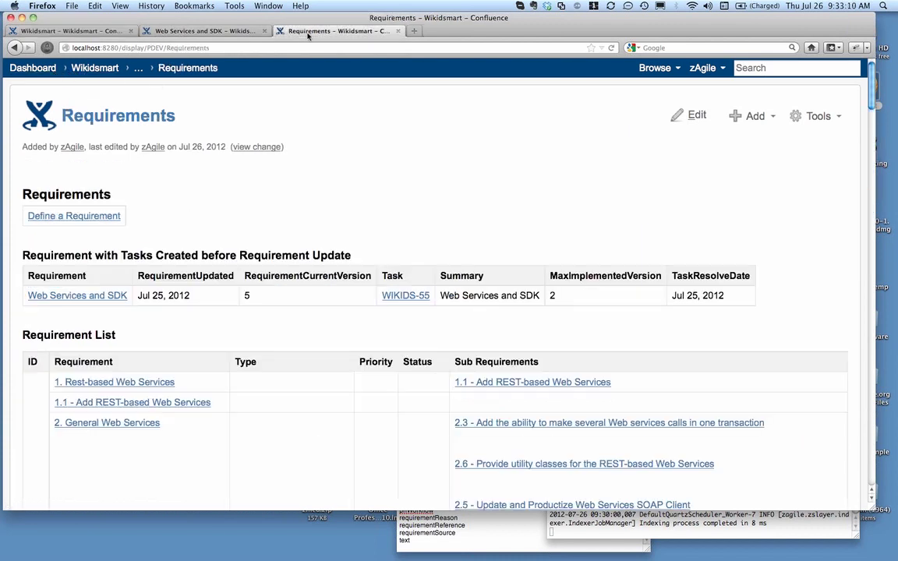
pyautogui.click(417, 34)
pyautogui.write('local')
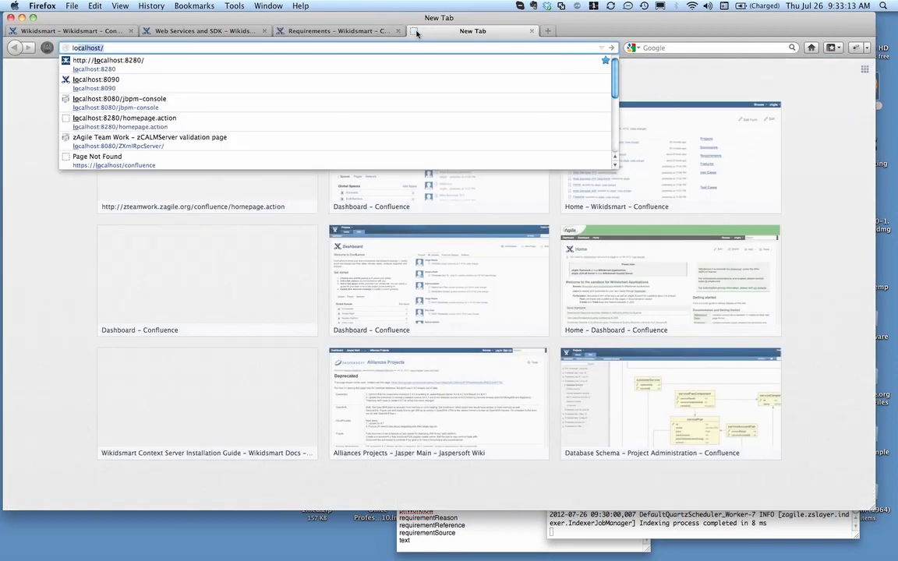
pyautogui.write('host')
pyautogui.press('Down')
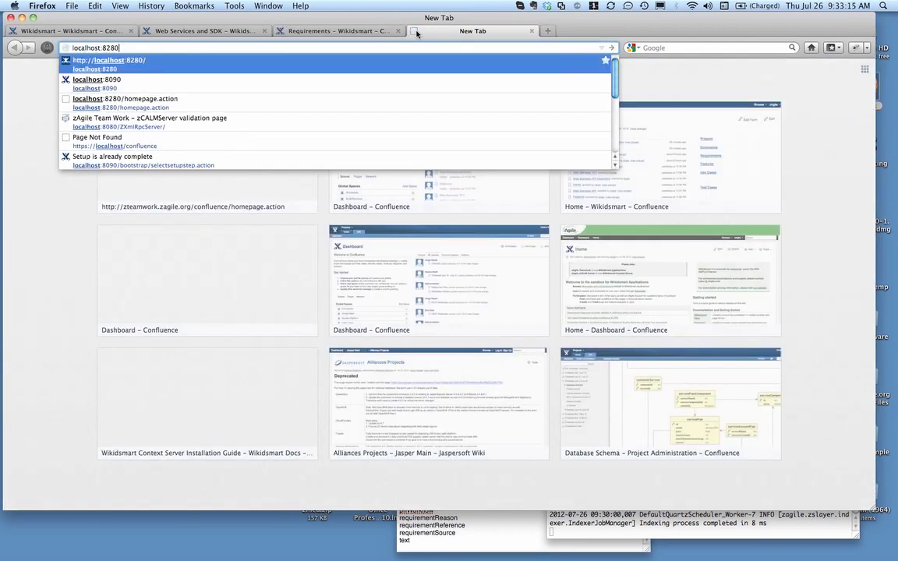
pyautogui.press('Return')
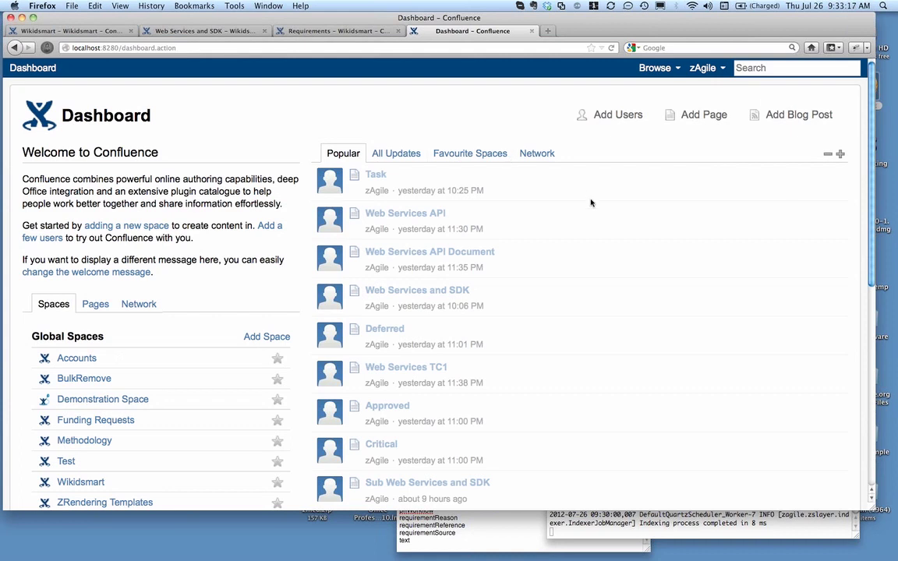
# Open the BosCo Demo Feature A page from the Features list of the Wikidsmart space
pyautogui.scroll(-3, 151, 382)
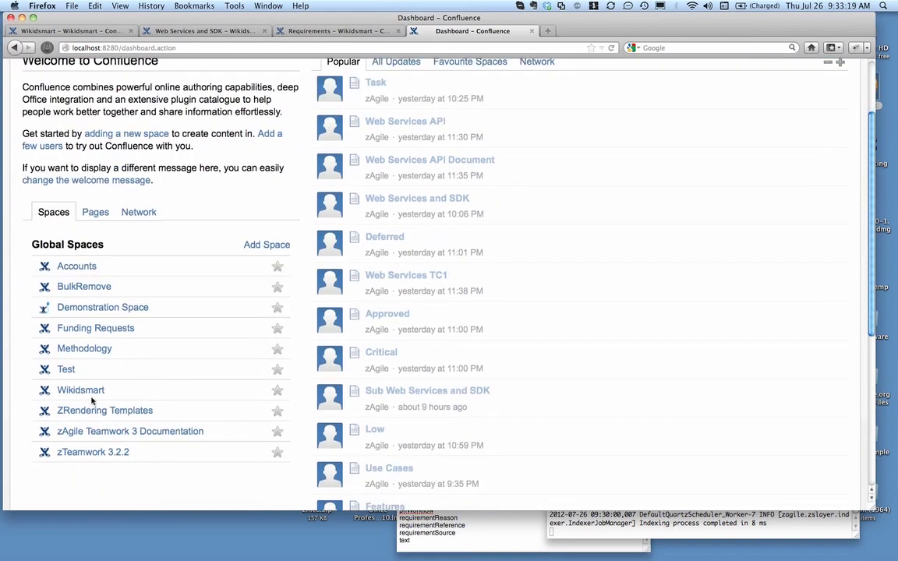
pyautogui.click(86, 393)
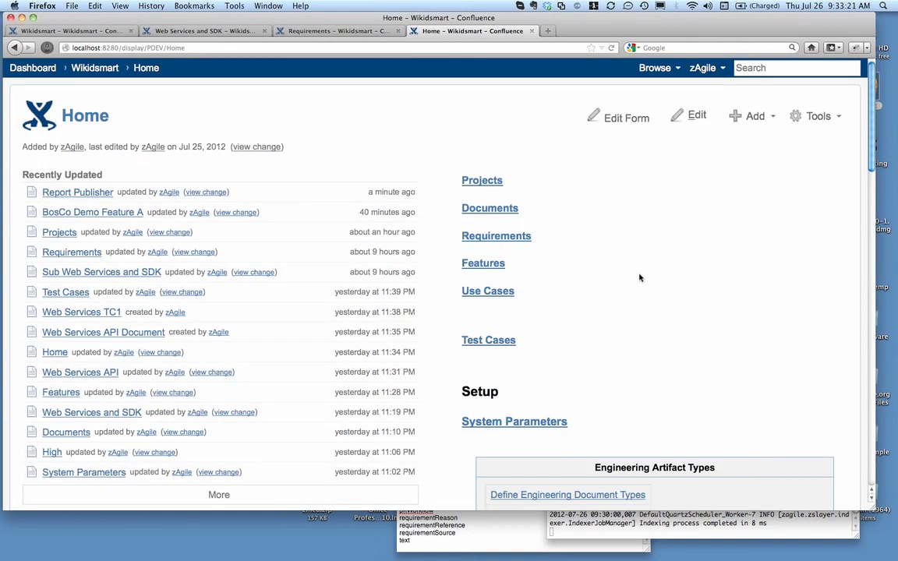
pyautogui.click(501, 266)
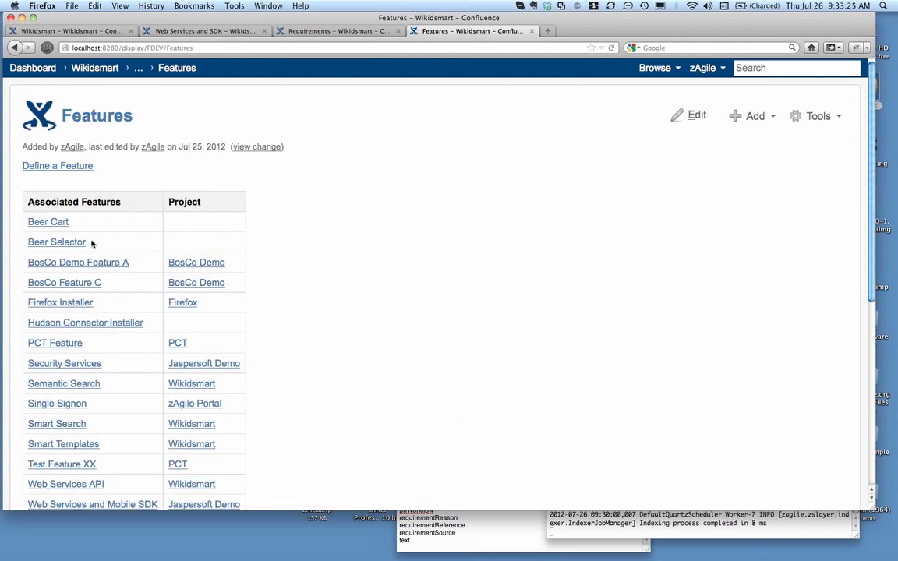
pyautogui.click(86, 262)
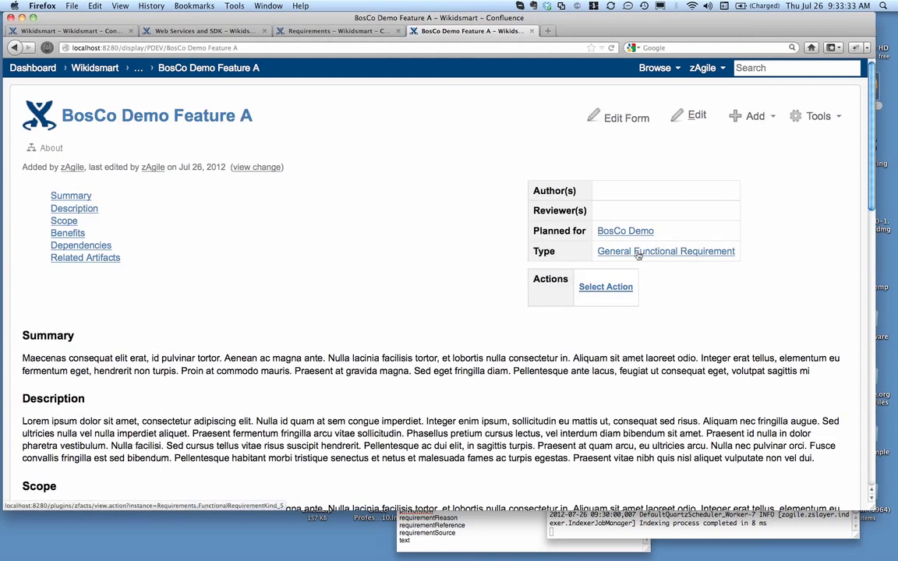
# Review the related documents, stories and tasks of BosCo Demo Feature A and start creating a new story from the feature
pyautogui.scroll(-5, 483, 336)
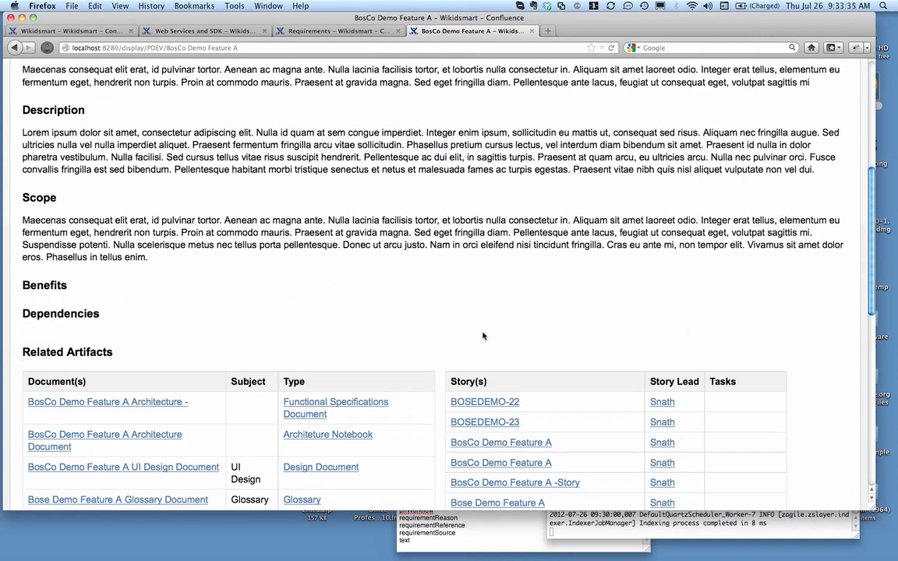
pyautogui.scroll(3, 483, 336)
pyautogui.scroll(-6, 483, 336)
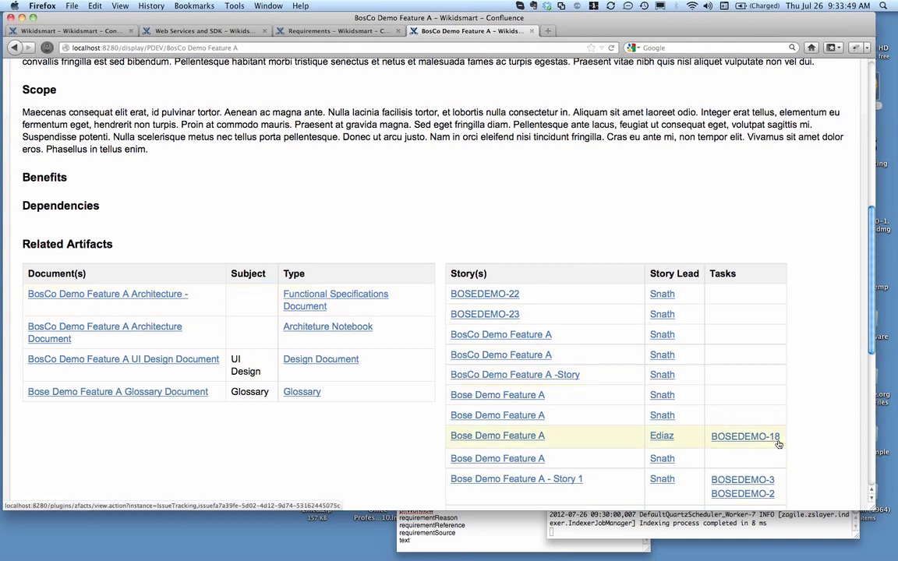
pyautogui.scroll(-2, 796, 432)
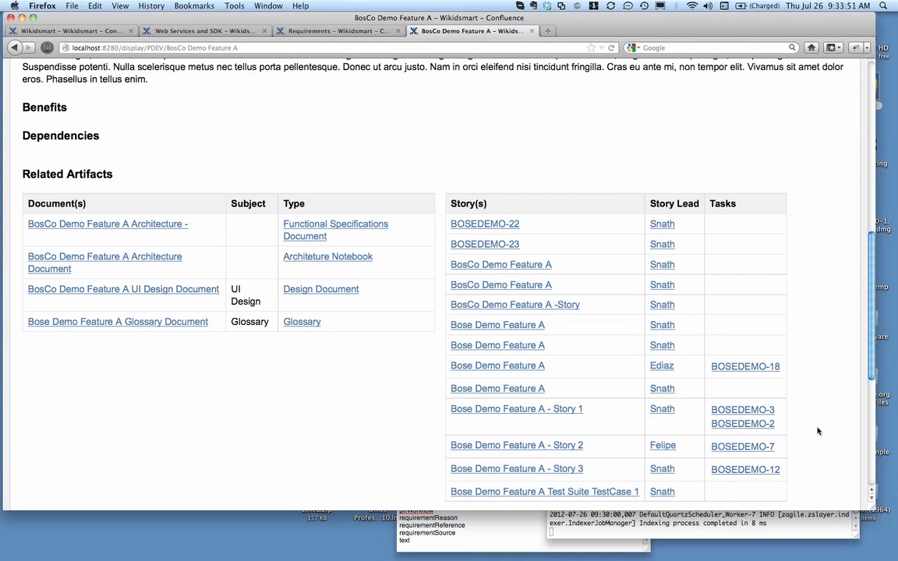
pyautogui.scroll(12, 818, 431)
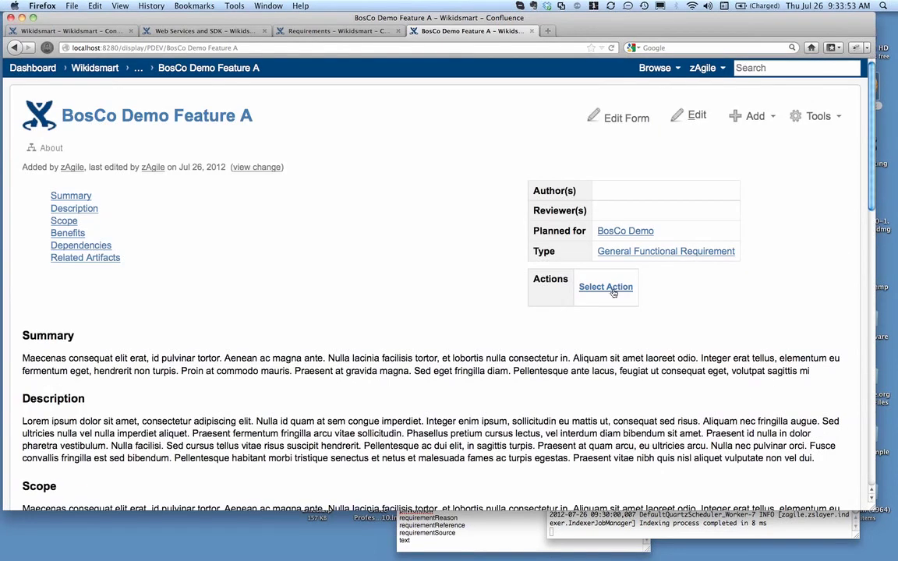
pyautogui.click(614, 289)
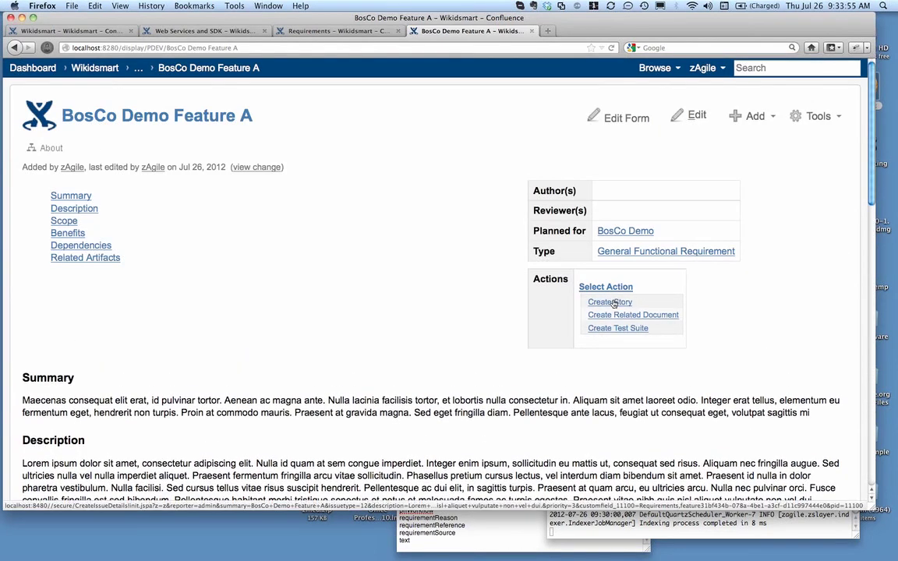
pyautogui.click(612, 302)
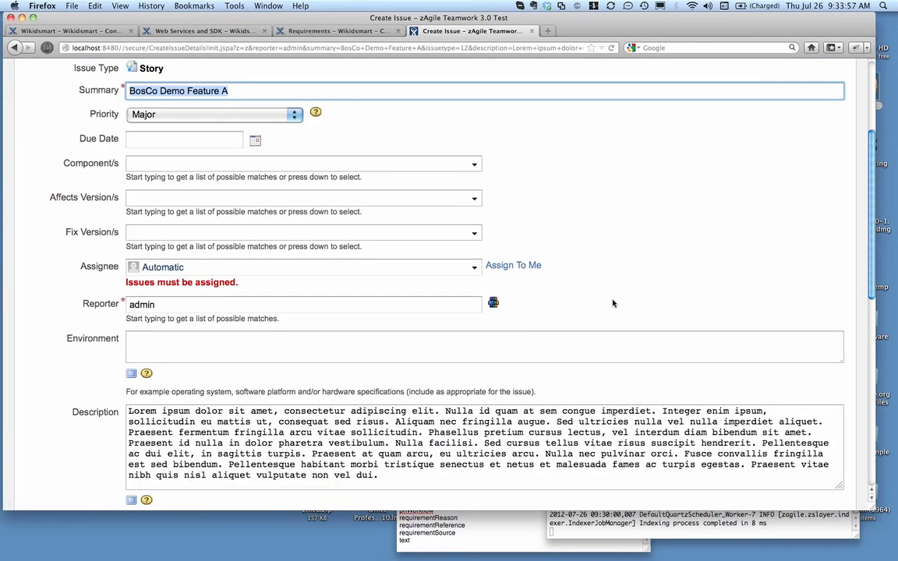
# Set the new story's Summary to "BosCo Demo Feature A - Story XX"
pyautogui.scroll(4, 613, 303)
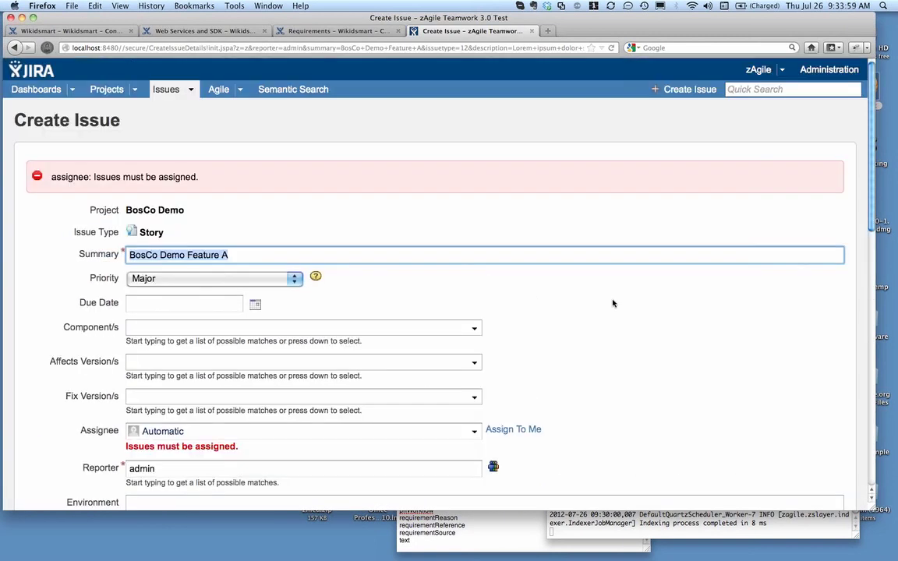
pyautogui.click(242, 255)
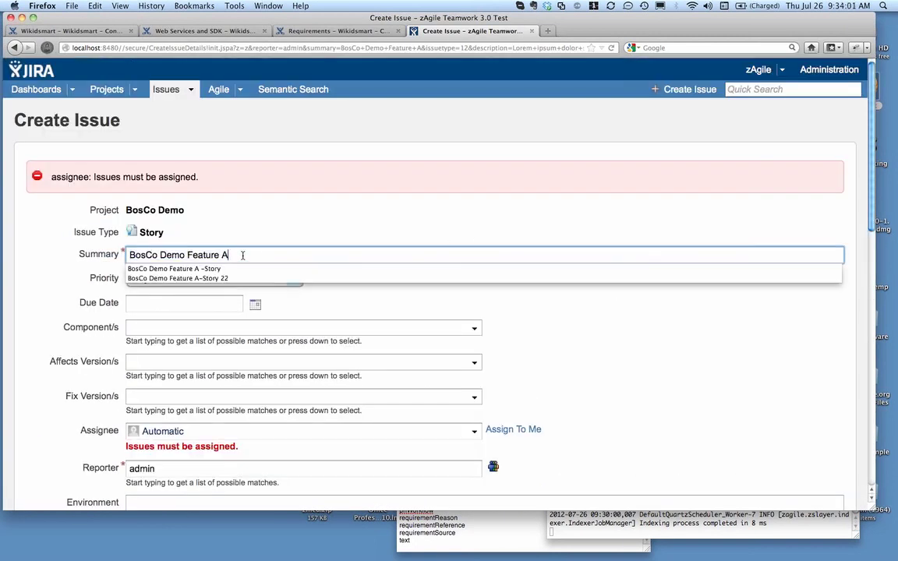
pyautogui.write('Story')
pyautogui.write('XX')
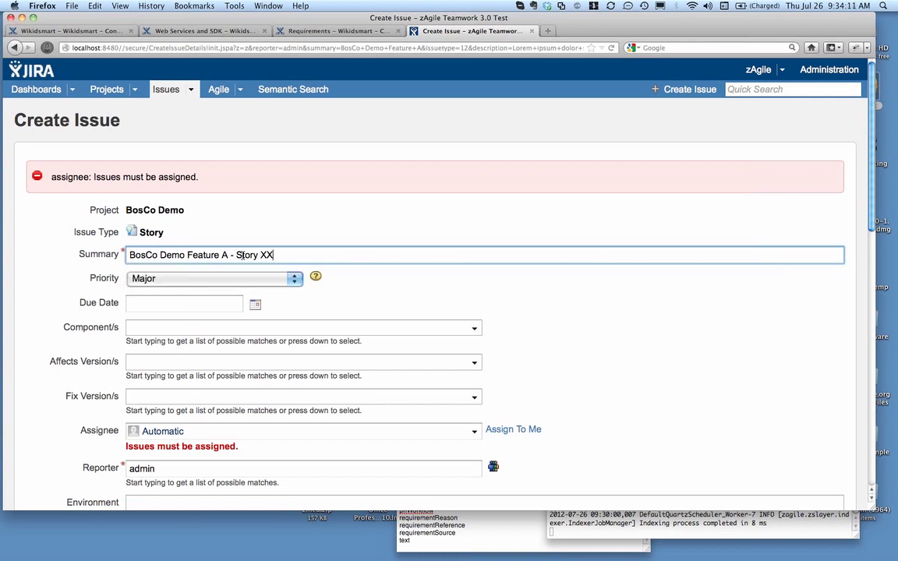
# Set the story's Due Date to 26/Jul/12 and check the remaining fields down to the related Feature
pyautogui.click(255, 303)
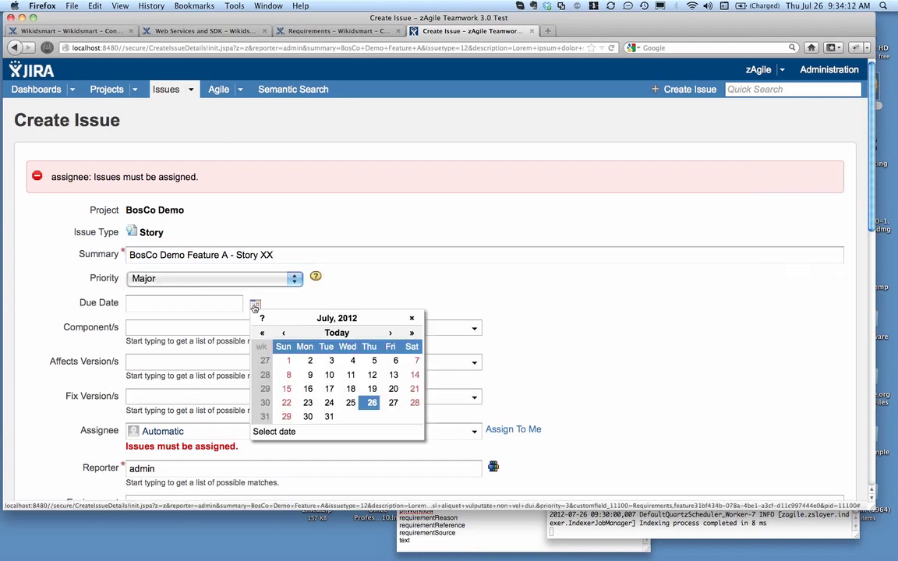
pyautogui.click(376, 405)
pyautogui.scroll(-10, 664, 346)
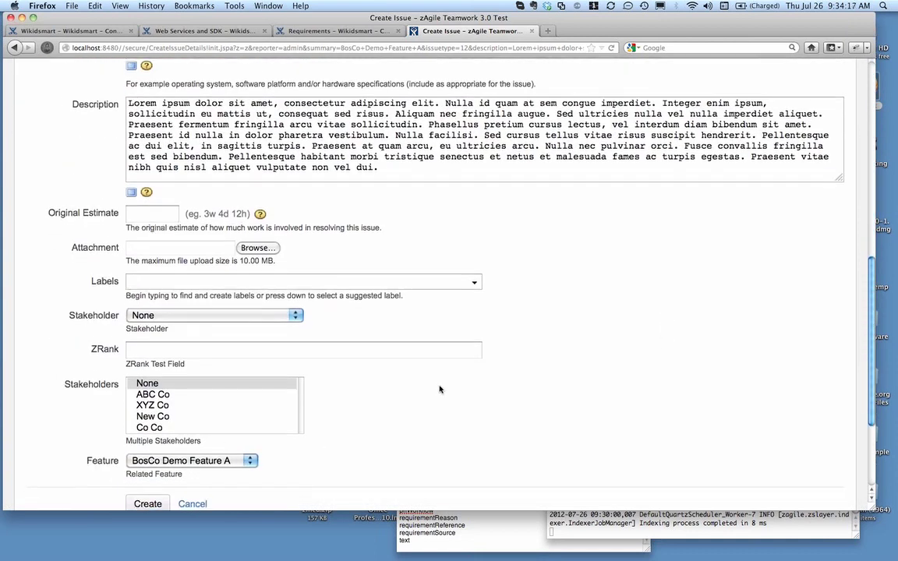
pyautogui.scroll(-3, 243, 465)
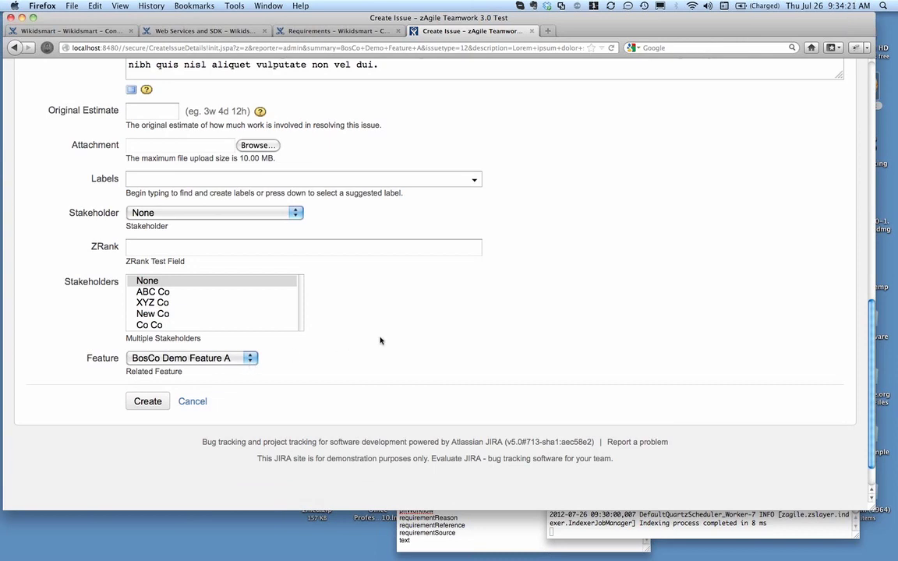
pyautogui.scroll(10, 431, 343)
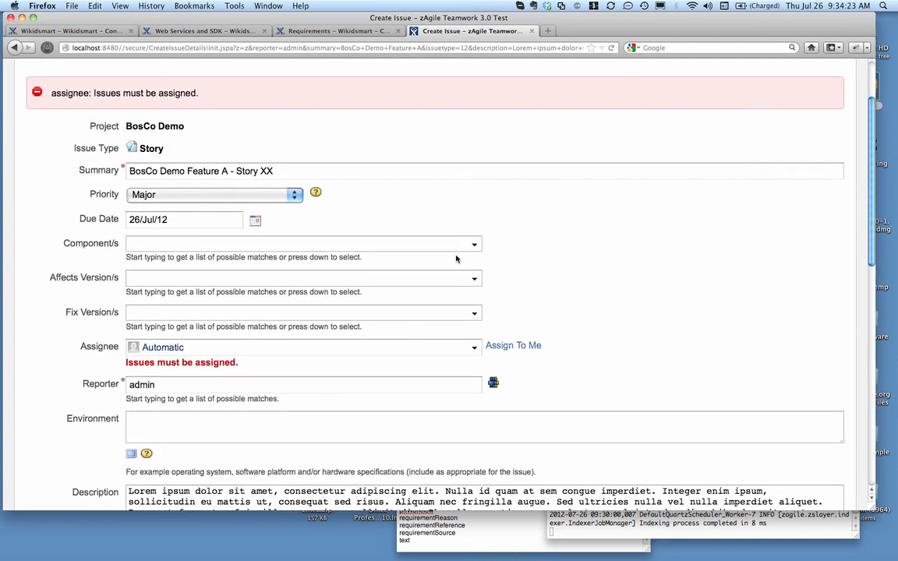
# Set the story's Affects Version/s and Fix Version/s to Bose Demo Release 2 and create the story
pyautogui.click(475, 279)
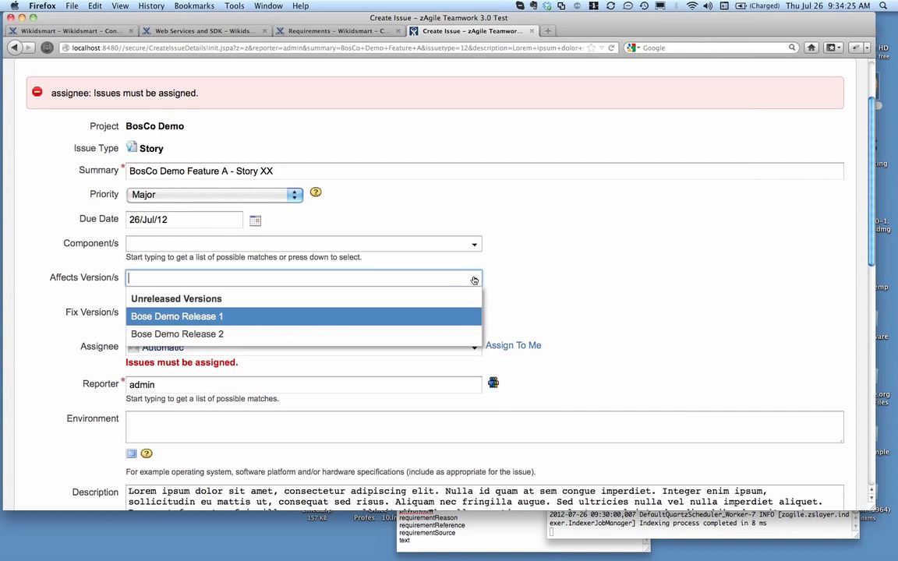
pyautogui.click(458, 332)
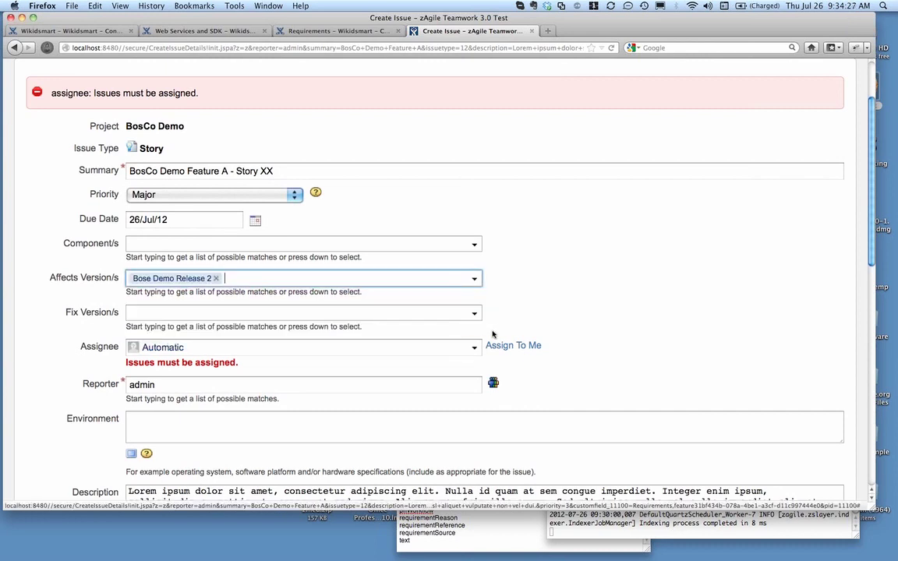
pyautogui.click(478, 314)
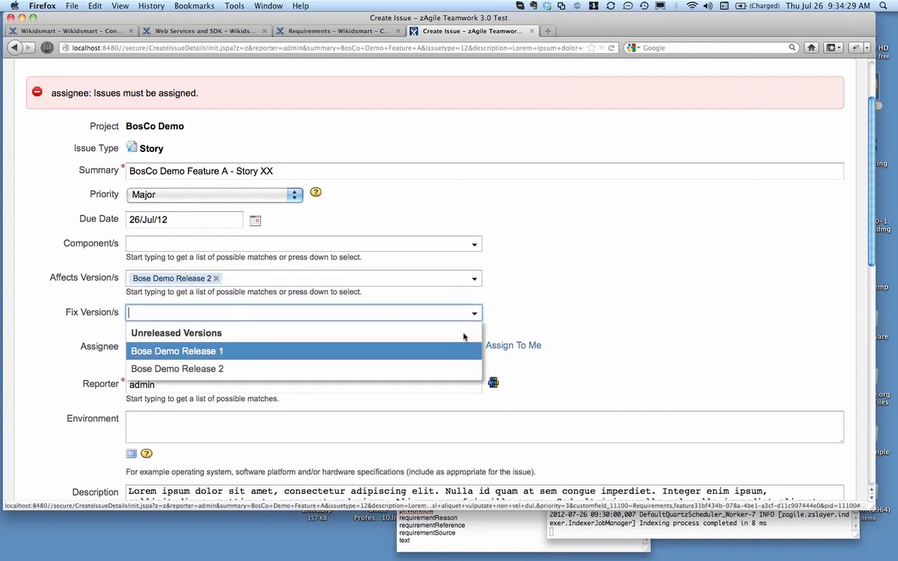
pyautogui.click(450, 372)
pyautogui.scroll(-15, 665, 307)
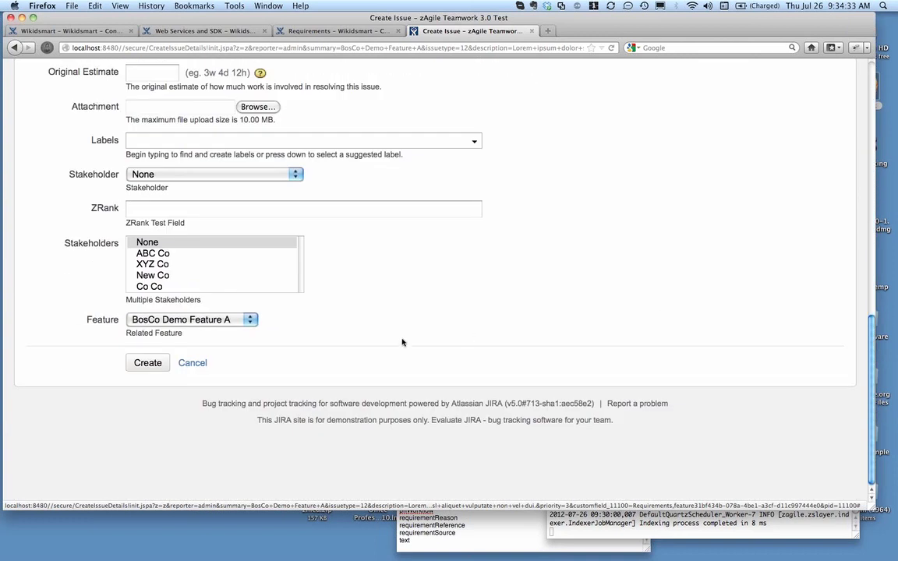
pyautogui.click(149, 365)
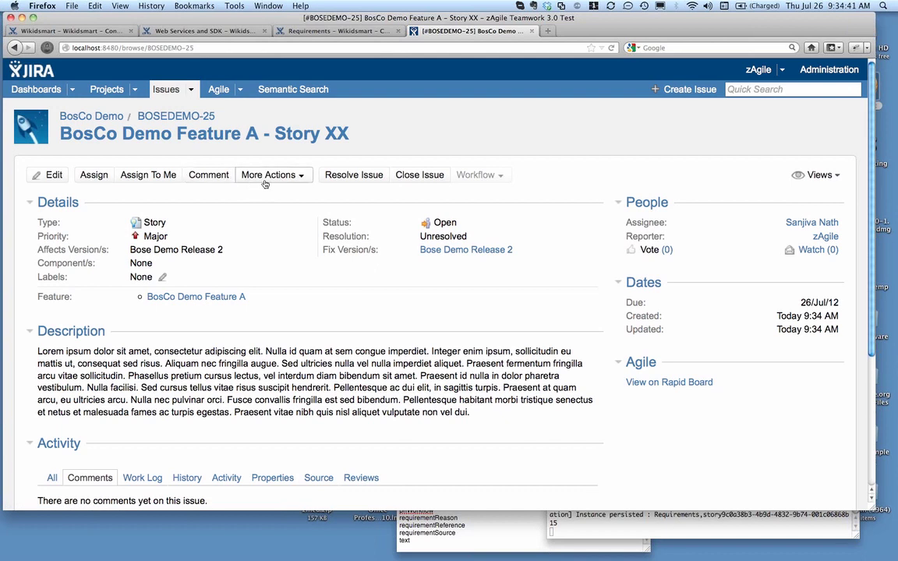
# Create a sub-task with the Summary "Story Task 1" under the BosCo Demo Feature A - Story XX issue
pyautogui.click(303, 178)
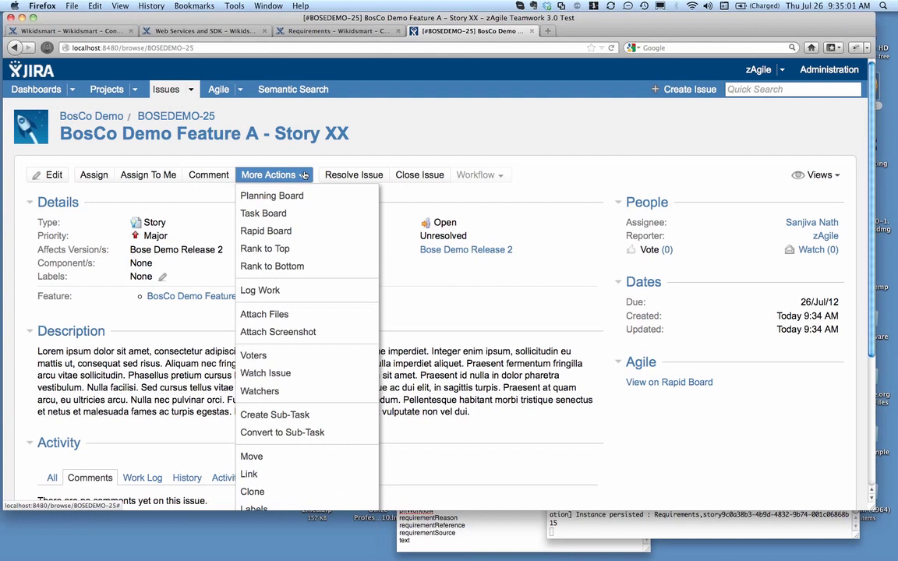
pyautogui.click(273, 415)
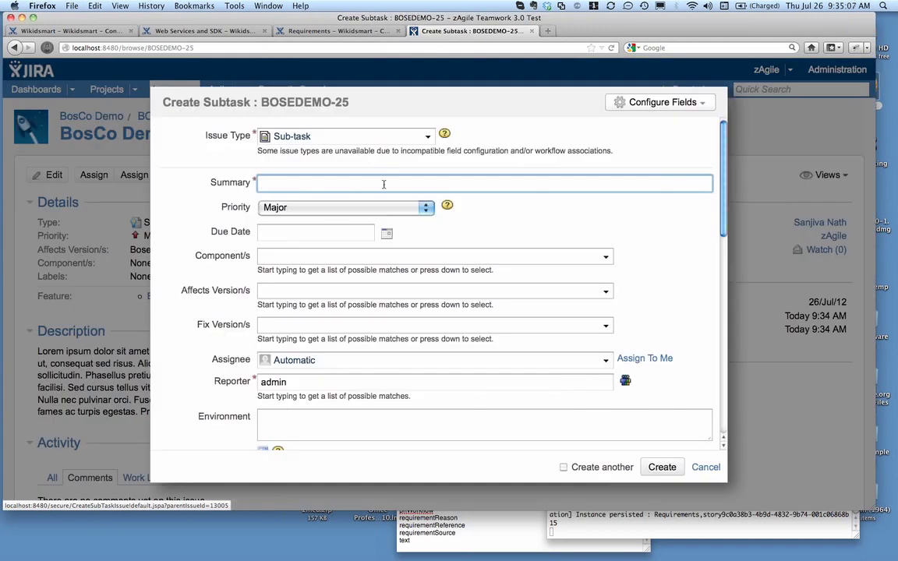
pyautogui.write('Sot')
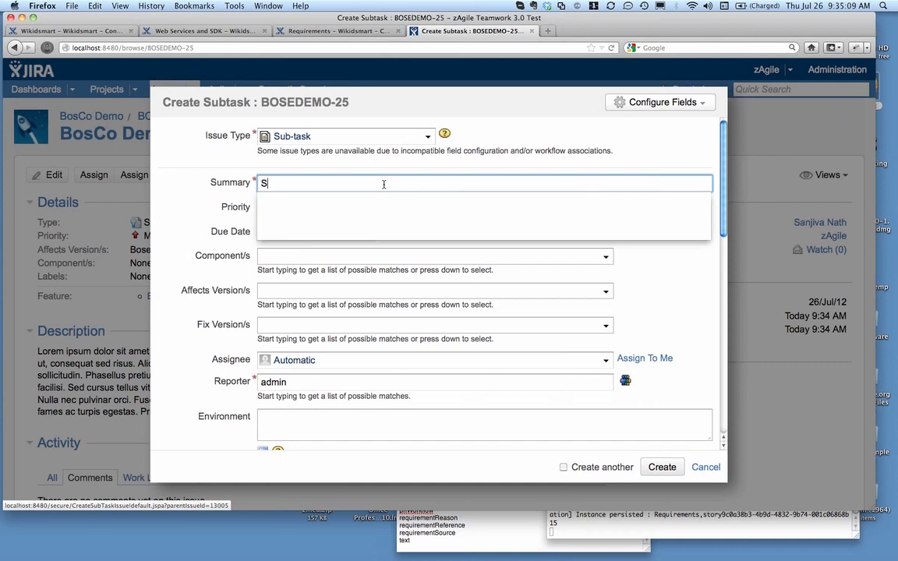
pyautogui.press('BackSpace')
pyautogui.press('BackSpace')
pyautogui.write('to')
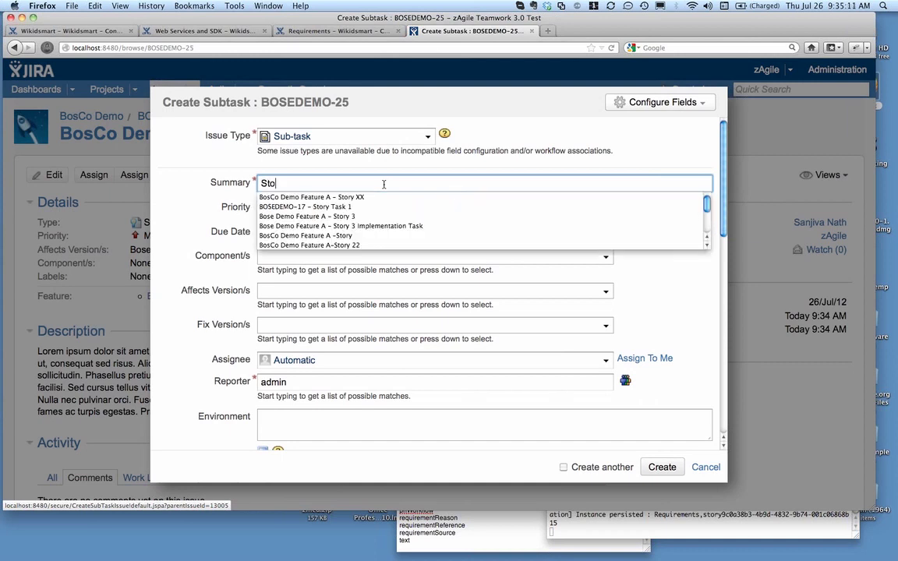
pyautogui.write('ry Task 1')
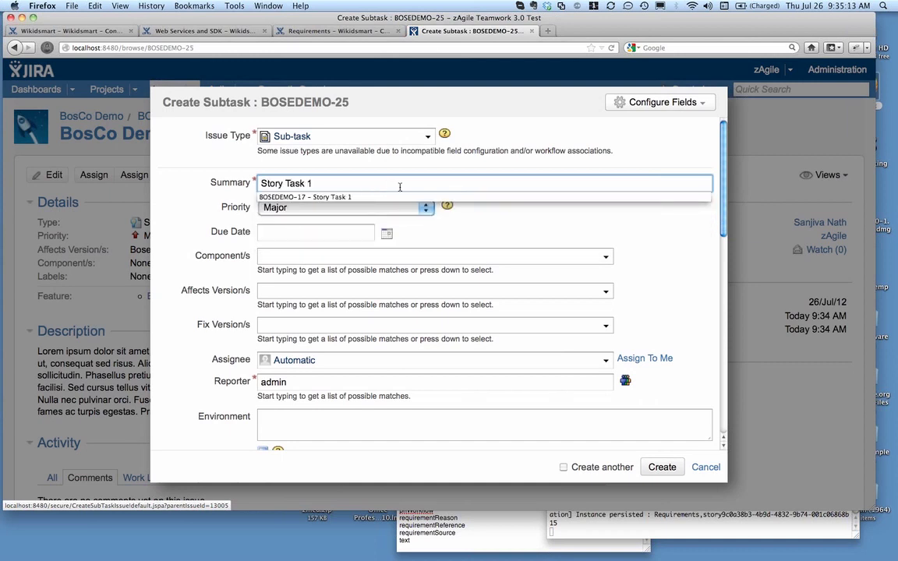
pyautogui.click(372, 151)
pyautogui.scroll(-10, 470, 285)
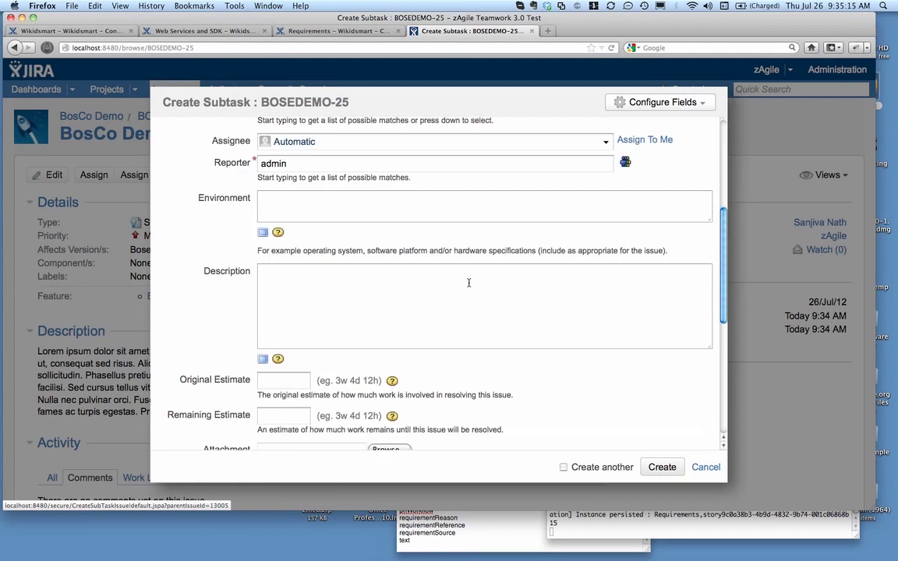
pyautogui.scroll(-2, 468, 282)
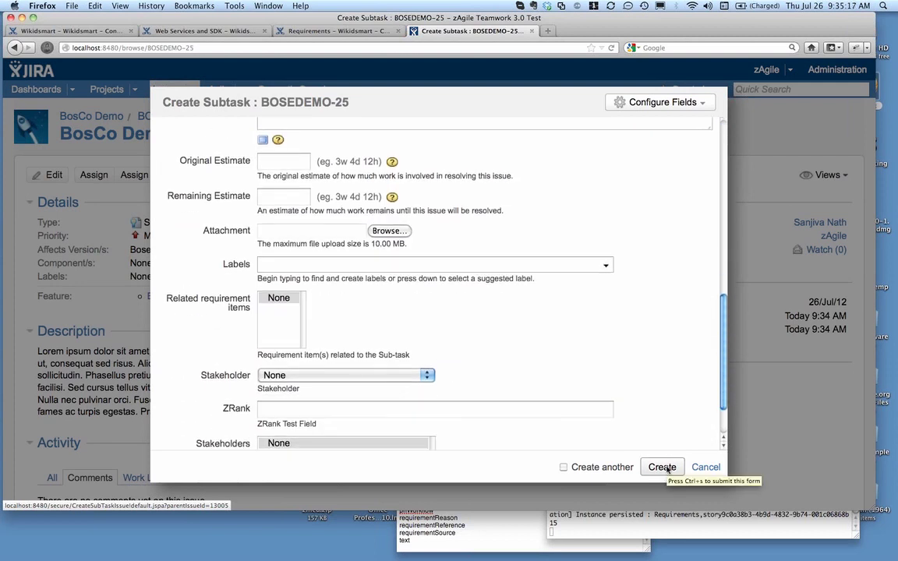
pyautogui.click(663, 468)
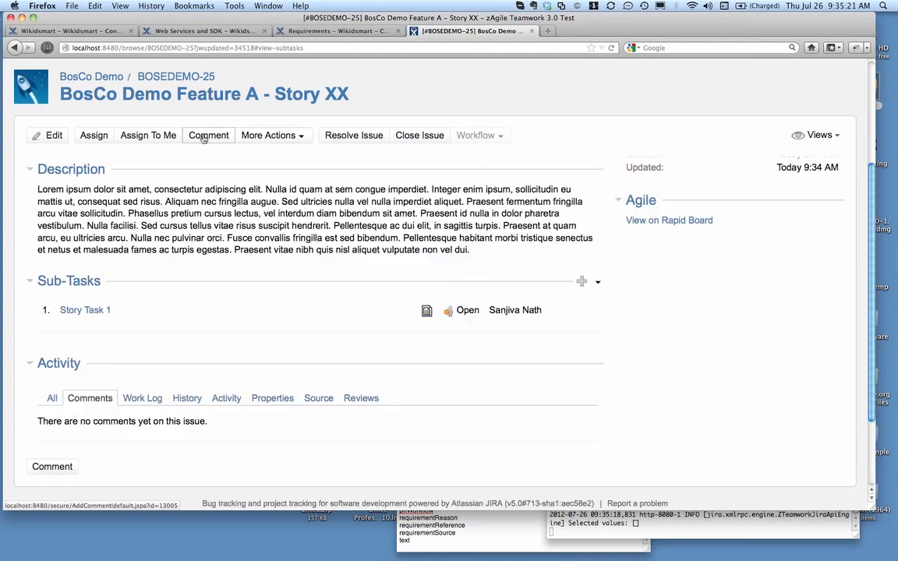
# Open the linked BosCo Demo Feature A page from the story and review the stories and tasks under its Related Artifacts
pyautogui.click(118, 106)
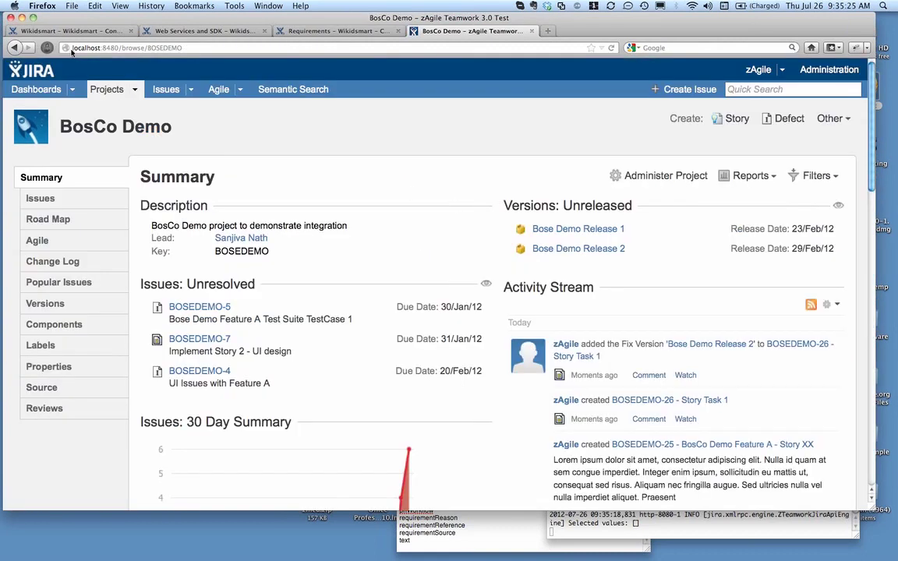
pyautogui.click(13, 46)
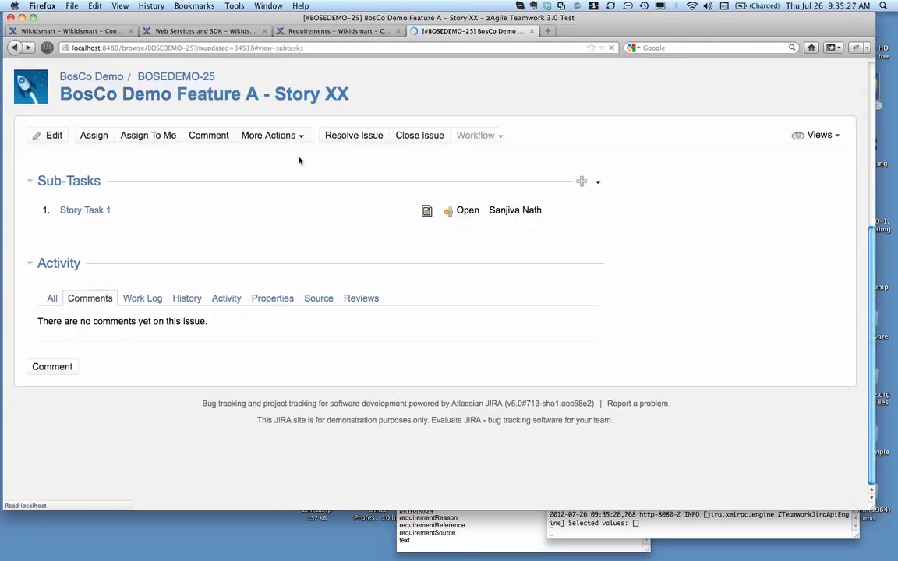
pyautogui.click(190, 80)
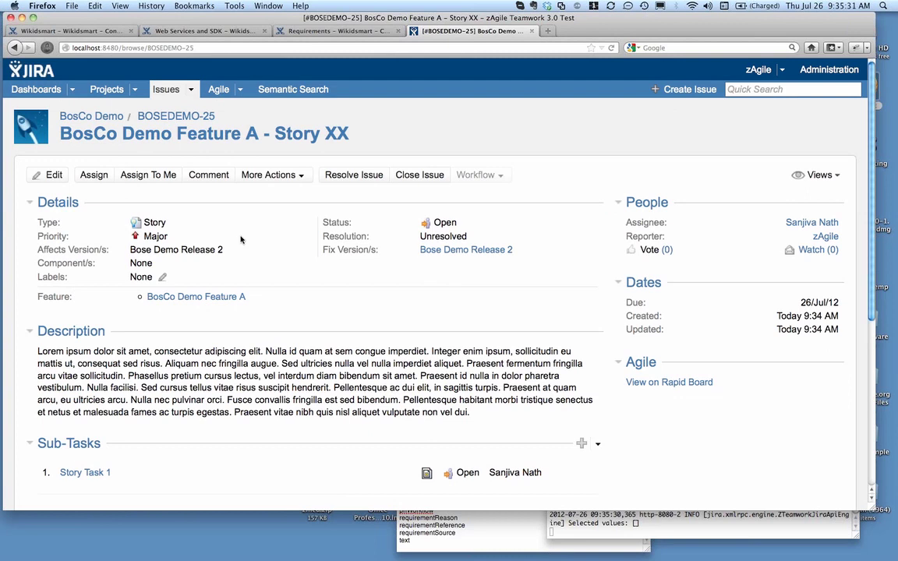
pyautogui.click(217, 301)
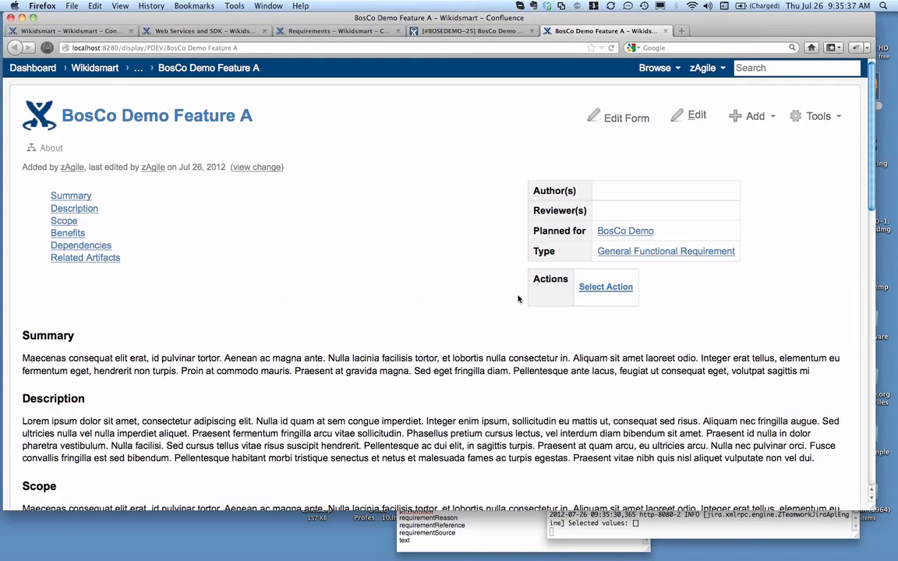
pyautogui.scroll(-12, 518, 293)
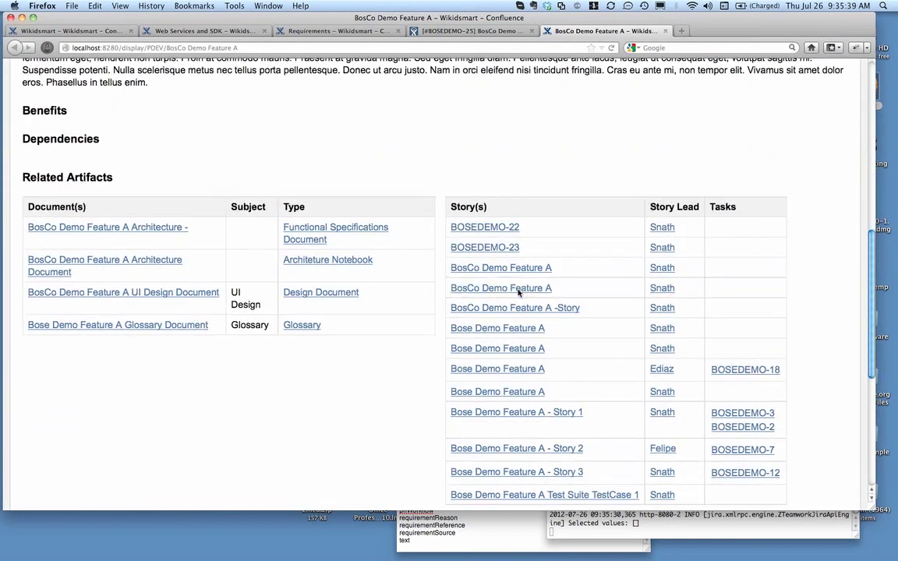
pyautogui.scroll(-2, 511, 244)
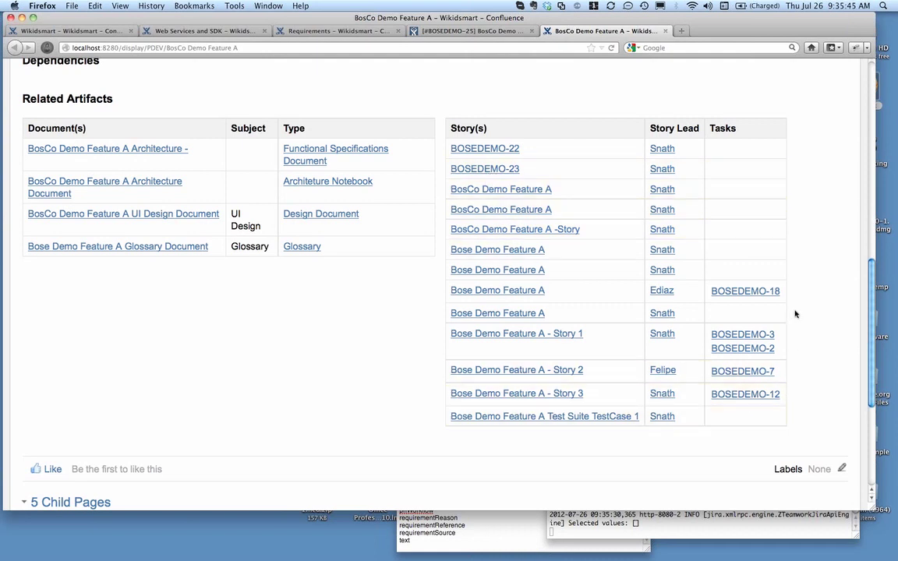
pyautogui.scroll(5, 793, 347)
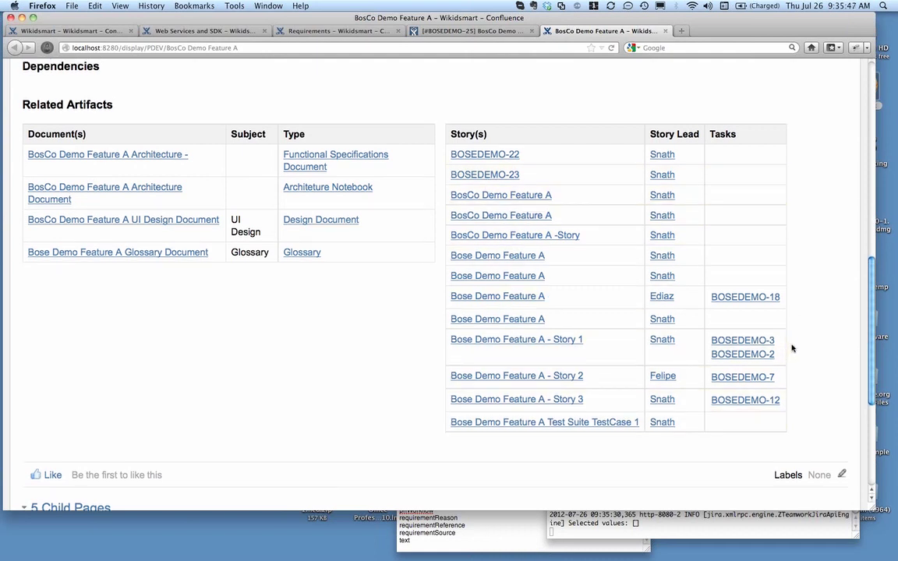
pyautogui.scroll(4, 792, 348)
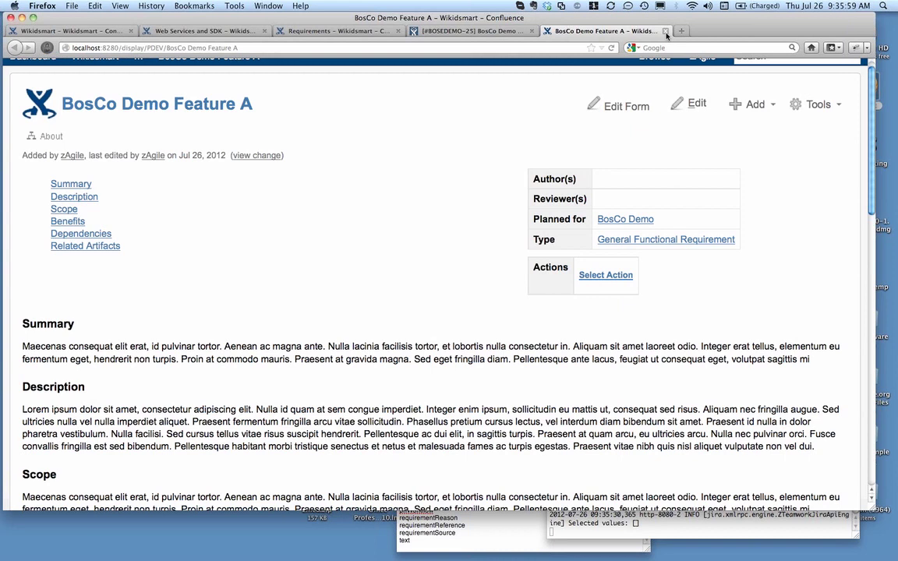
# Close the feature page and start Define Feature & Requirements in a new window from the Wikidsmart project page
pyautogui.middleClick(601, 31)
pyautogui.click(98, 31)
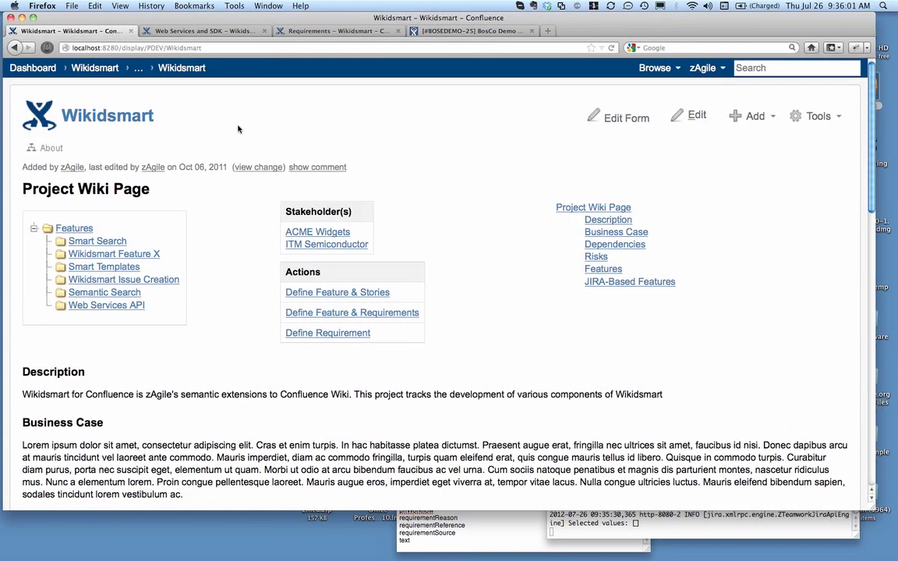
pyautogui.rightClick(399, 315)
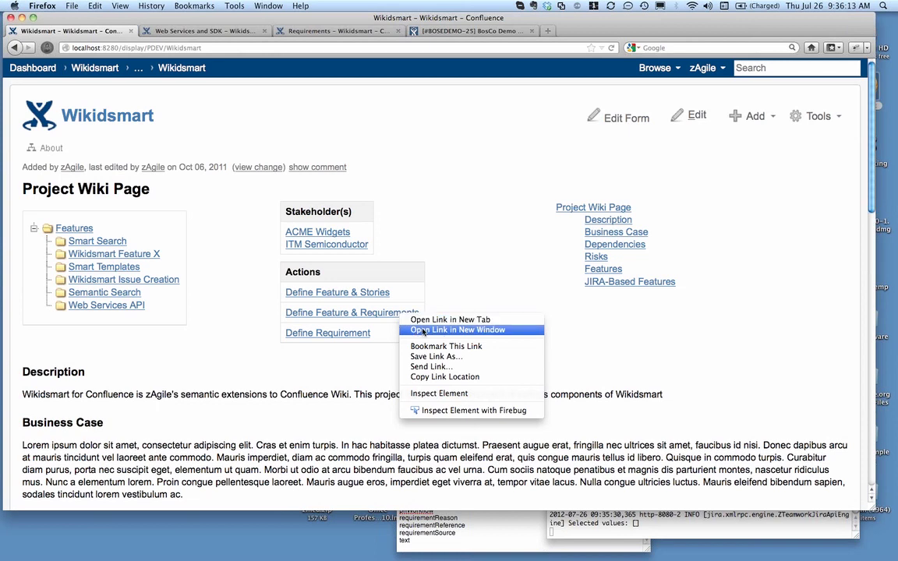
pyautogui.click(458, 330)
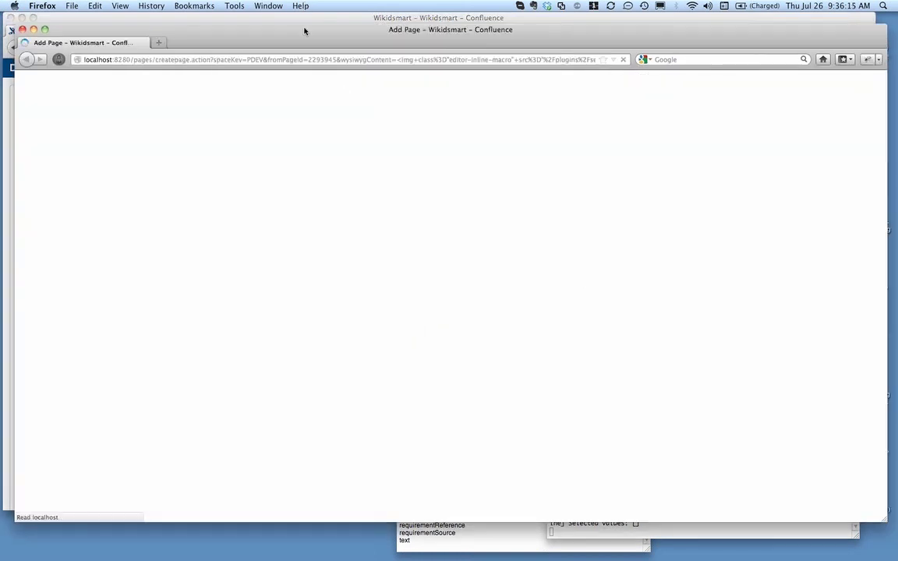
# Title the new feature and requirements page "QX Integration Module" and save it
pyautogui.click(303, 102)
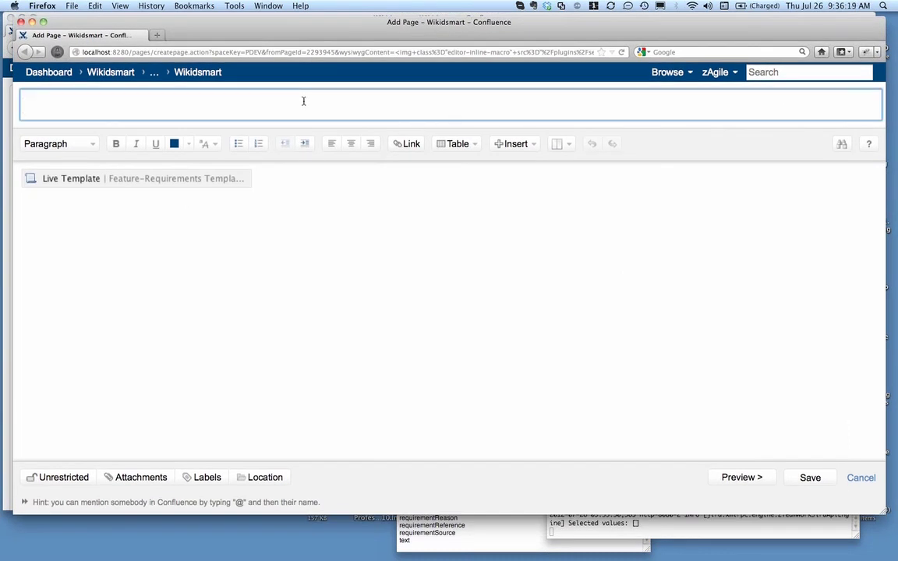
pyautogui.write('QX Integration Module')
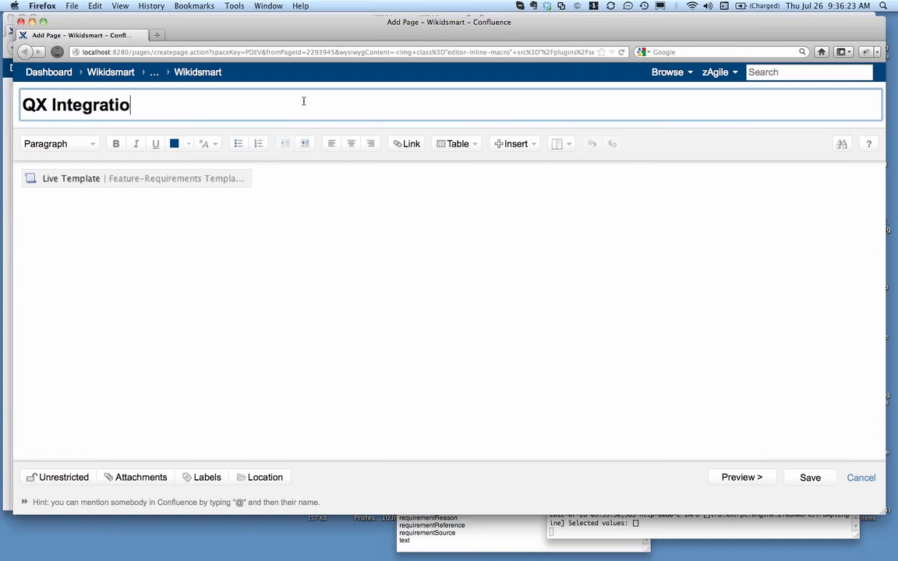
pyautogui.click(819, 480)
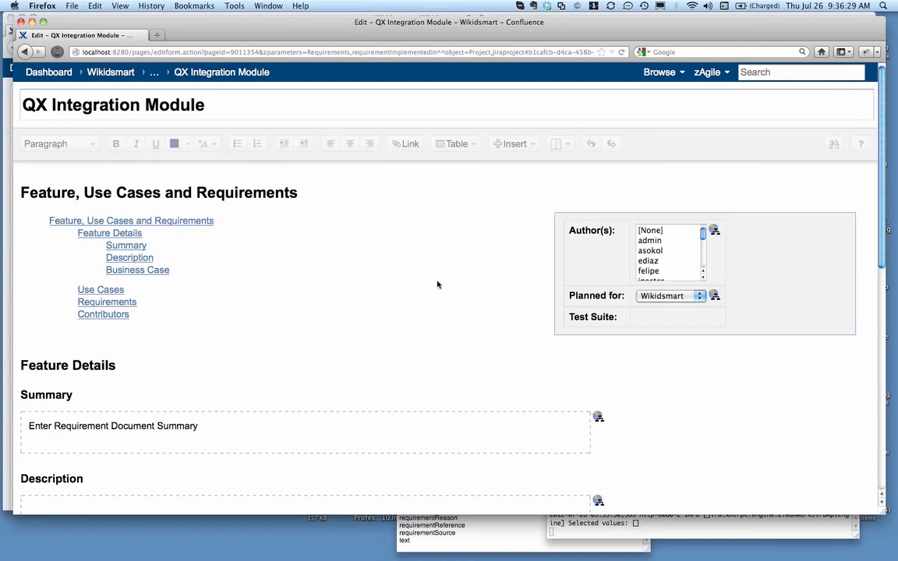
# Review the form's feature details, use cases and requirements sections and save the QX Integration Module form
pyautogui.scroll(-1, 440, 286)
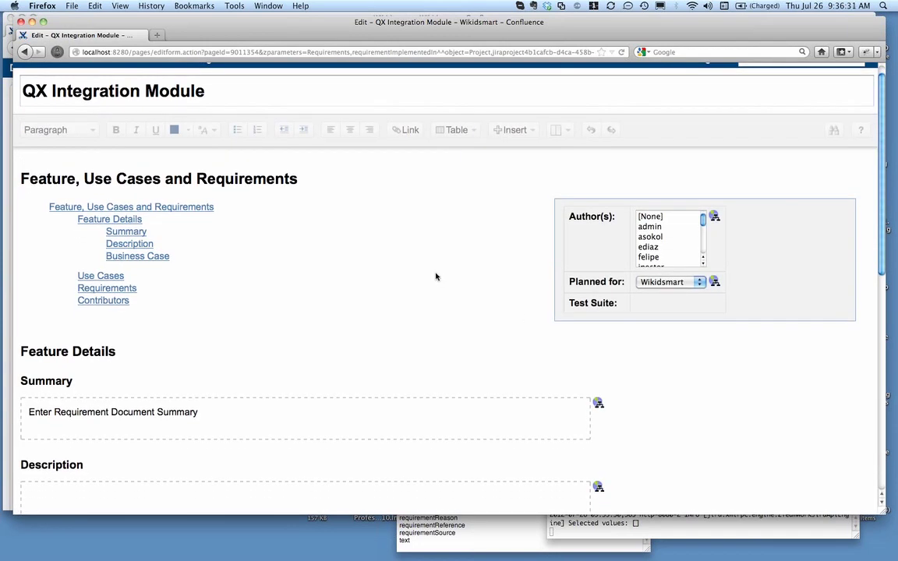
pyautogui.scroll(-5, 484, 287)
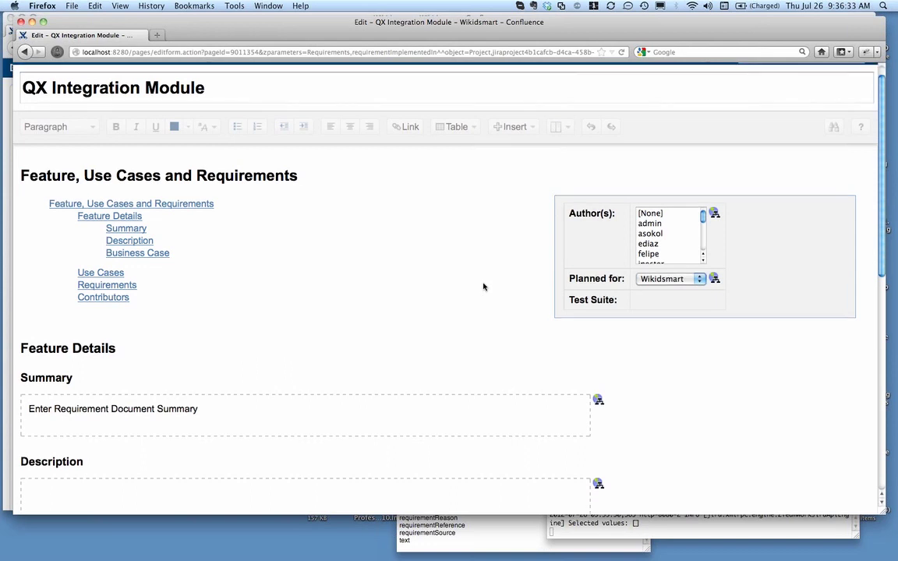
pyautogui.scroll(3, 484, 287)
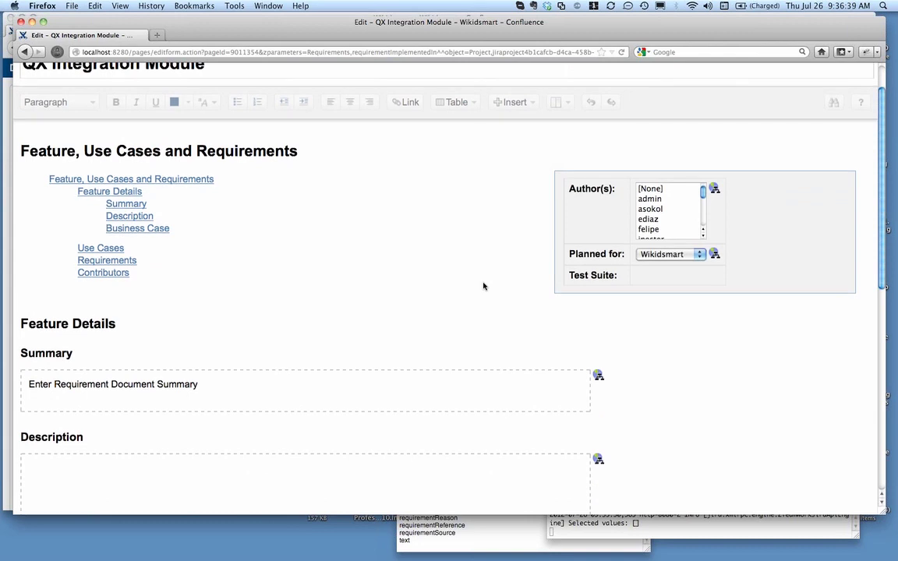
pyautogui.scroll(-10, 403, 247)
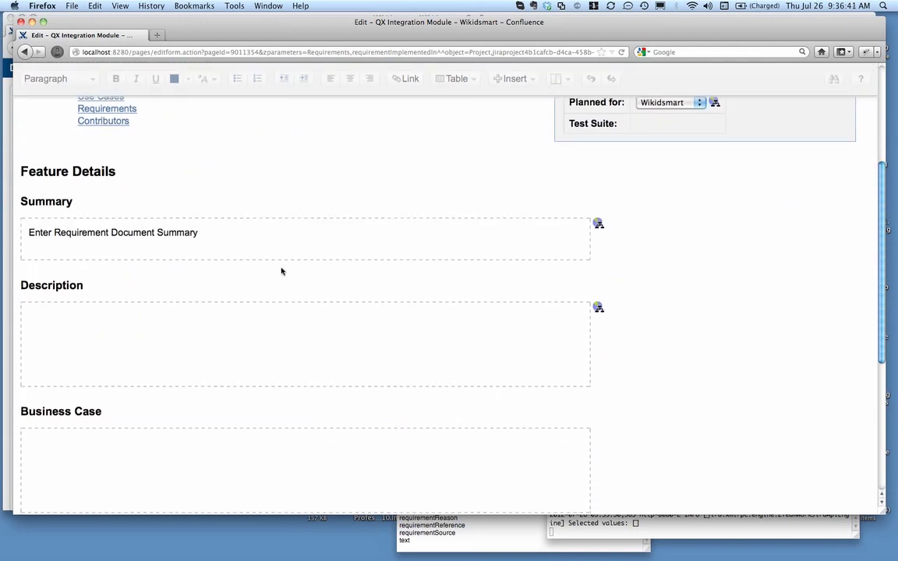
pyautogui.scroll(-6, 285, 345)
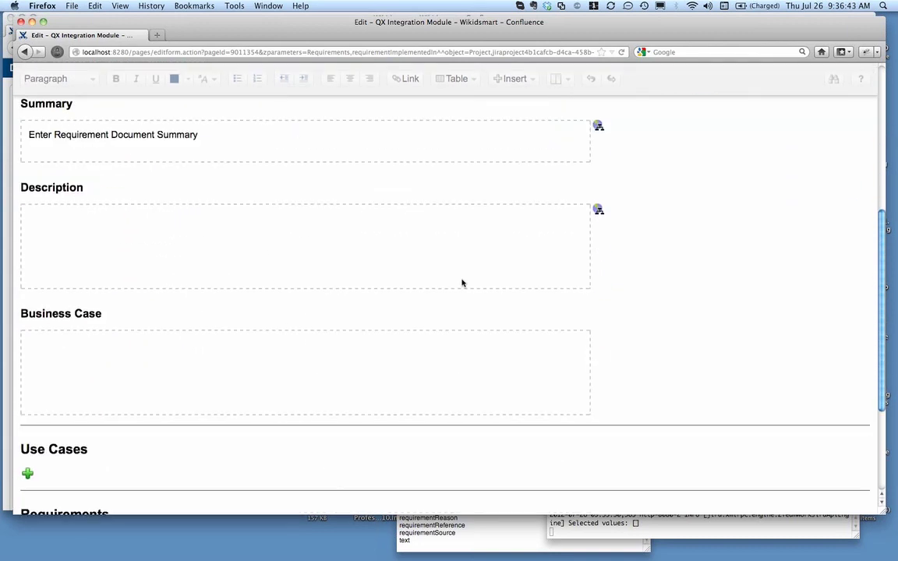
pyautogui.scroll(-8, 463, 283)
pyautogui.click(803, 485)
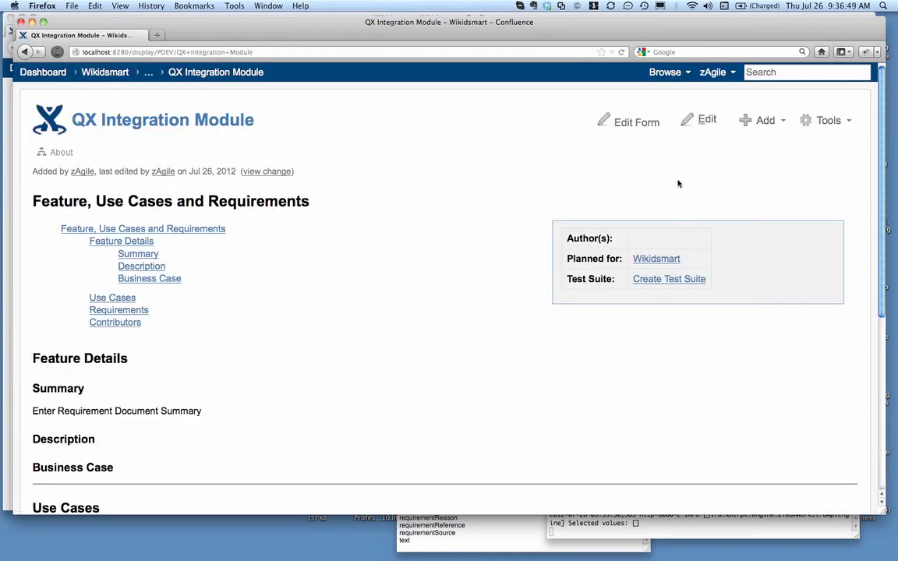
# Open the QX Integration Module page in form editing and add two use case entries
pyautogui.click(641, 125)
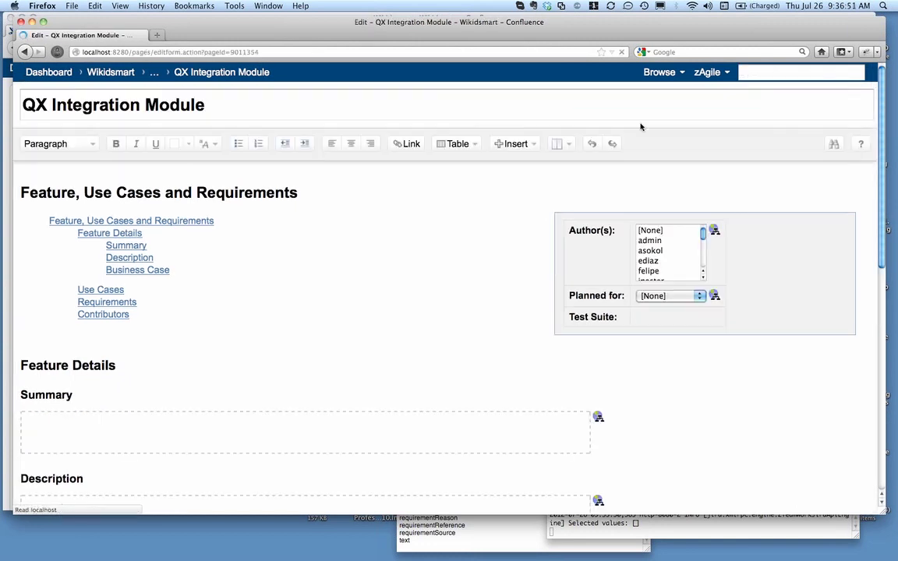
pyautogui.moveTo(624, 27); pyautogui.dragTo(620, 22)
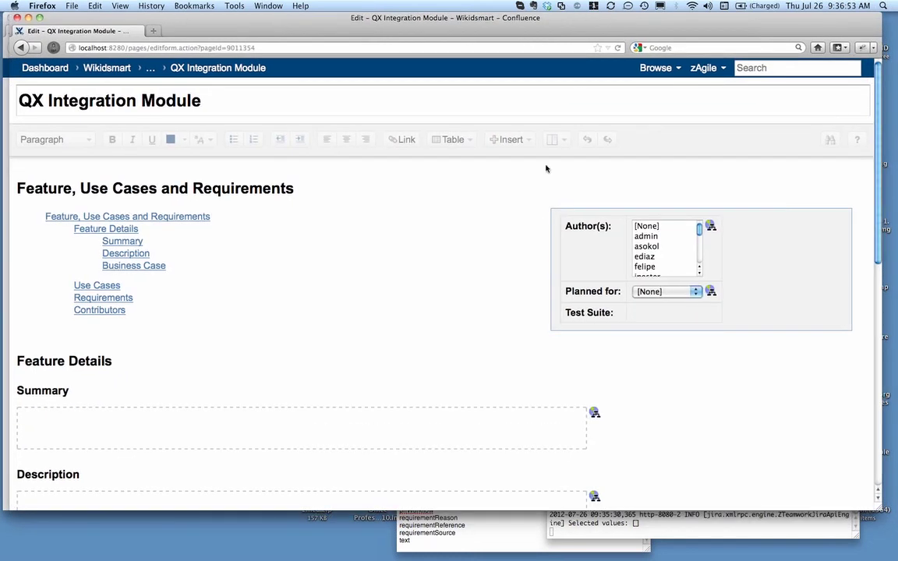
pyautogui.scroll(-5, 410, 277)
pyautogui.scroll(-6, 410, 277)
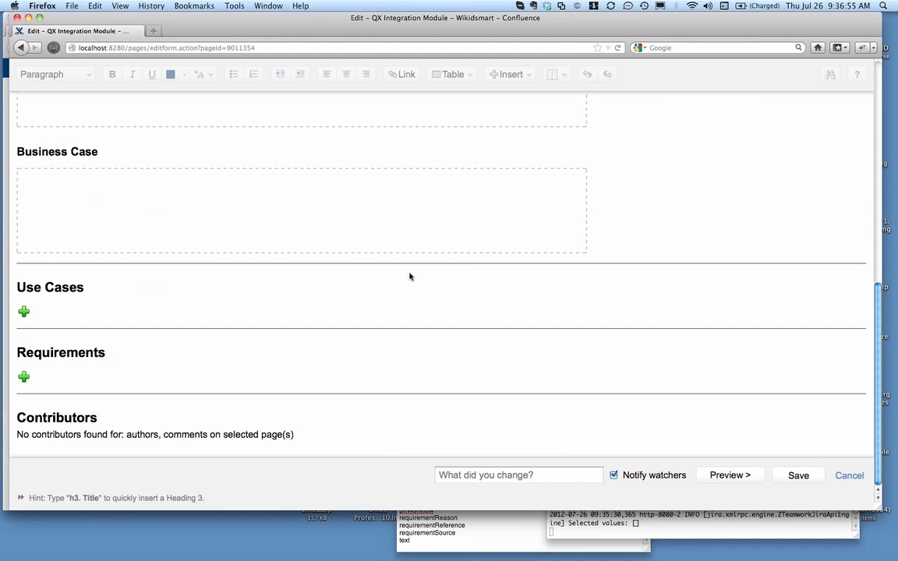
pyautogui.click(24, 311)
pyautogui.scroll(-6, 283, 312)
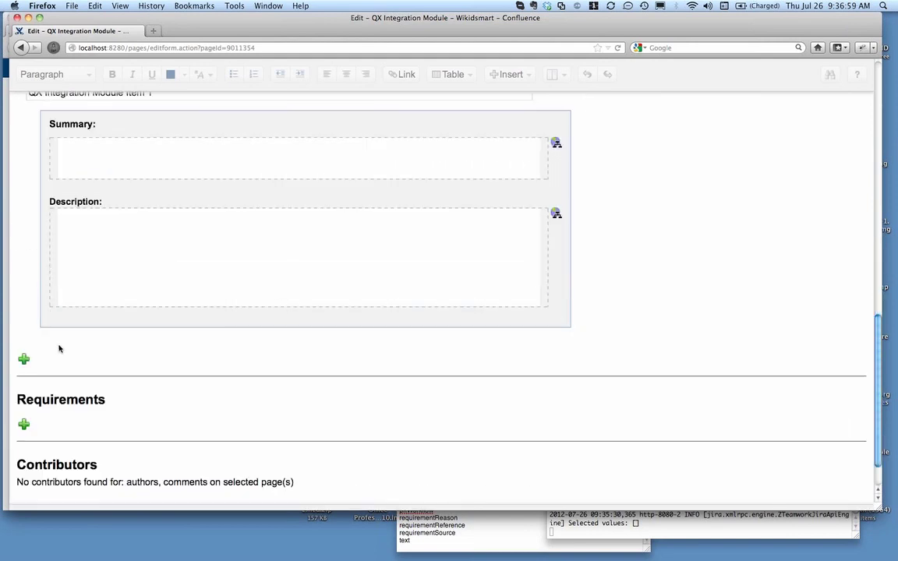
pyautogui.click(24, 361)
# Add two requirement entries to the QX Integration Module form and save it
pyautogui.scroll(-6, 634, 317)
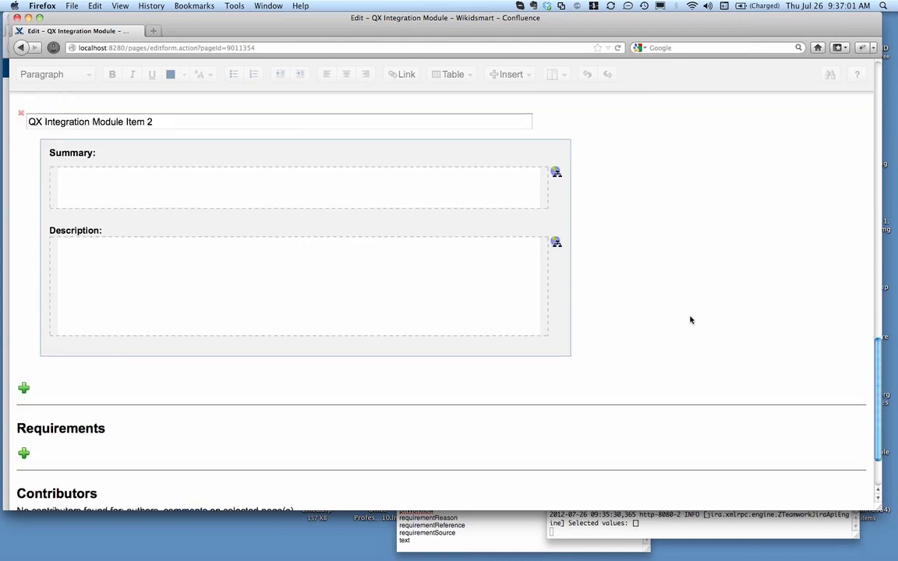
pyautogui.click(24, 453)
pyautogui.scroll(-6, 278, 421)
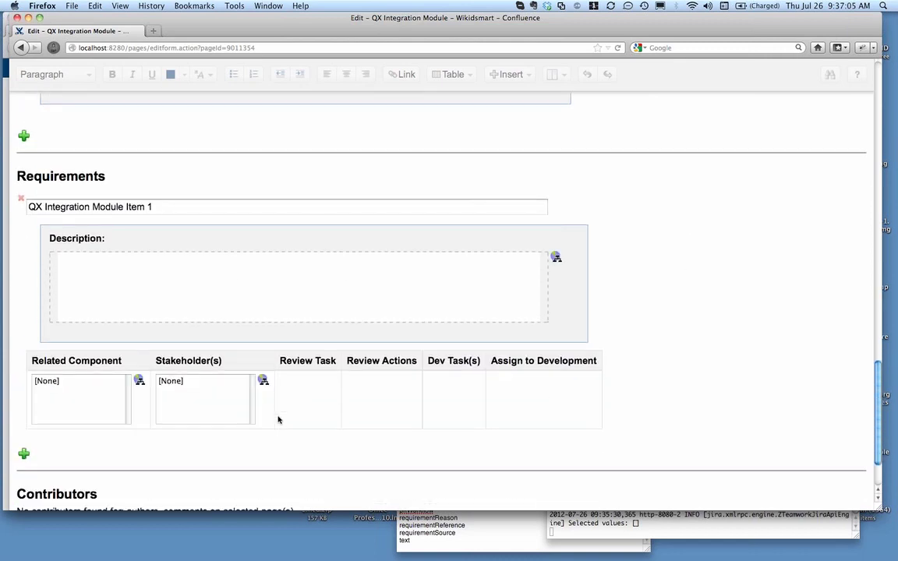
pyautogui.click(24, 454)
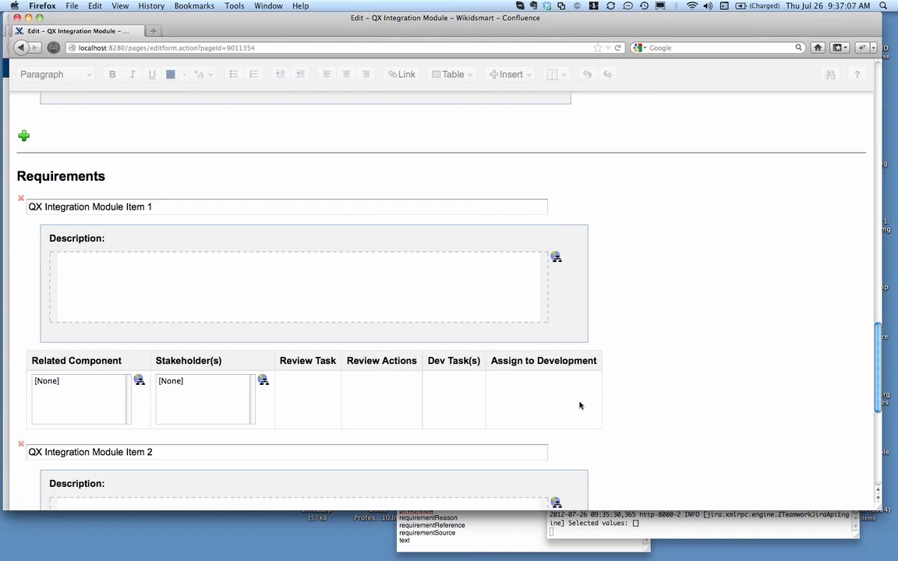
pyautogui.scroll(-3, 580, 405)
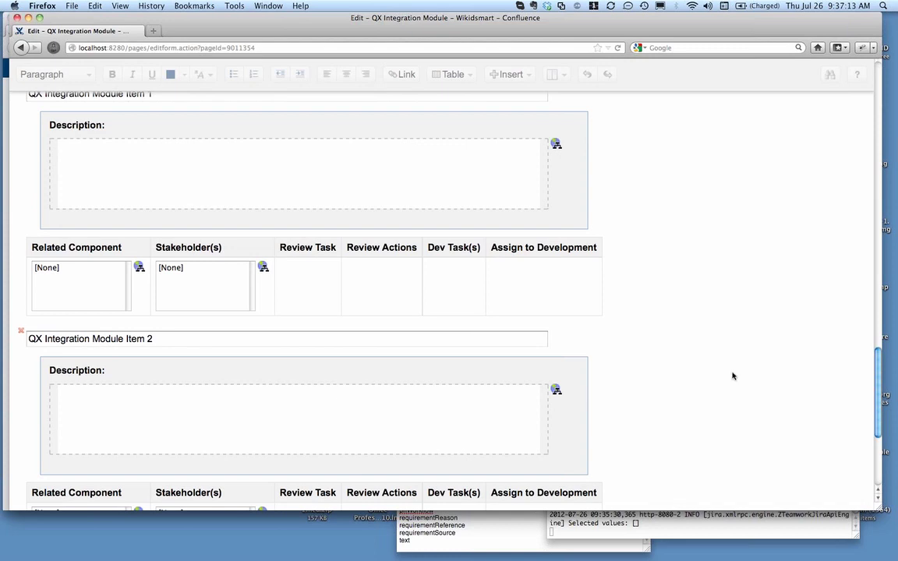
pyautogui.scroll(-5, 693, 343)
pyautogui.click(802, 479)
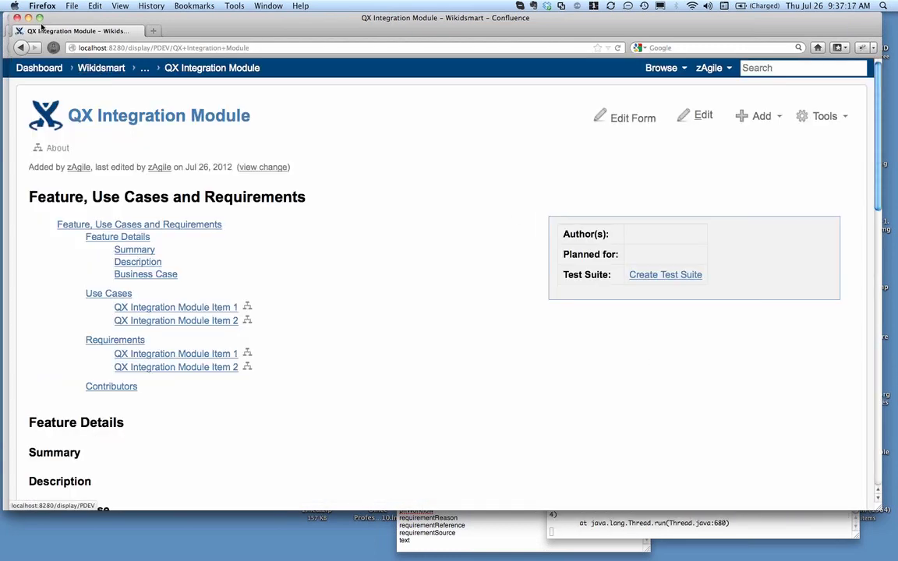
# Close the QX Integration Module window and open the Smart Templates child page from the Wikidsmart project page
pyautogui.click(16, 17)
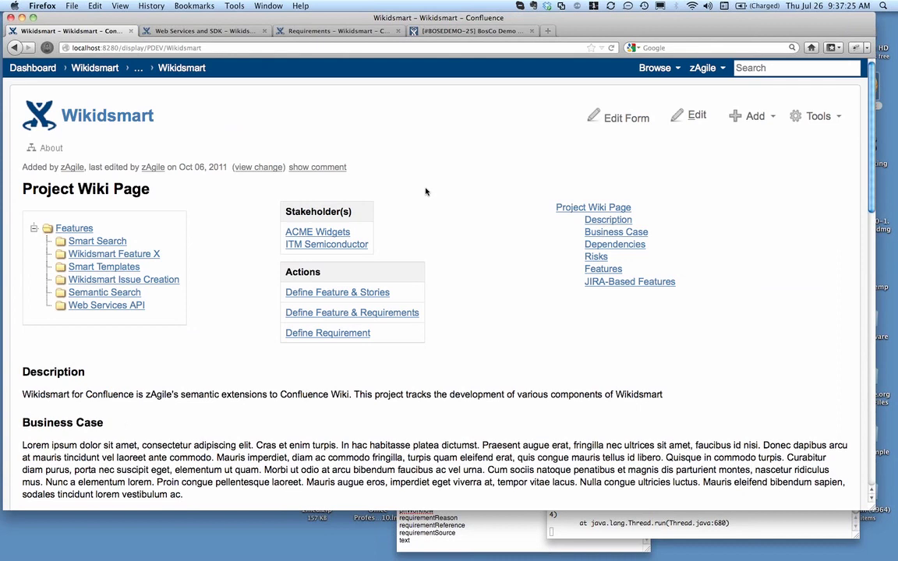
pyautogui.scroll(-15, 426, 191)
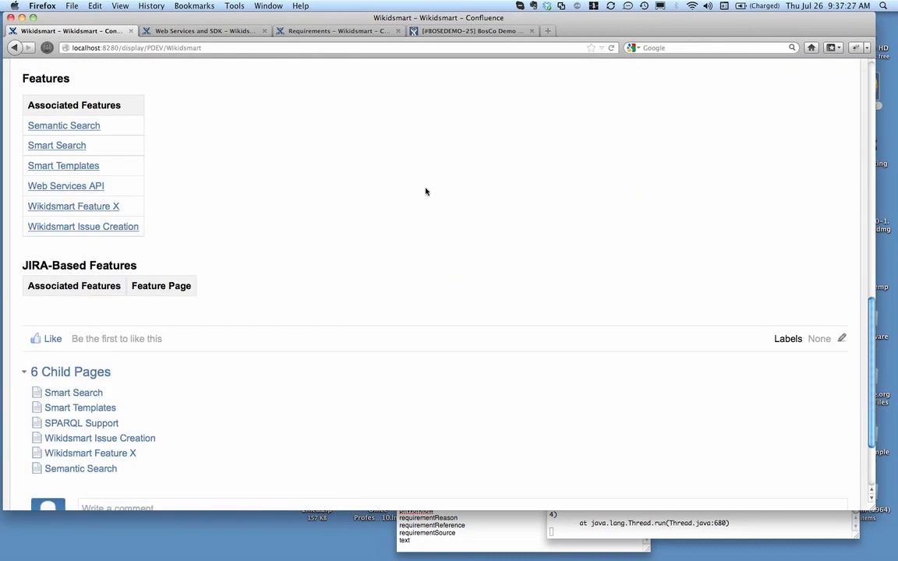
pyautogui.scroll(-3, 426, 191)
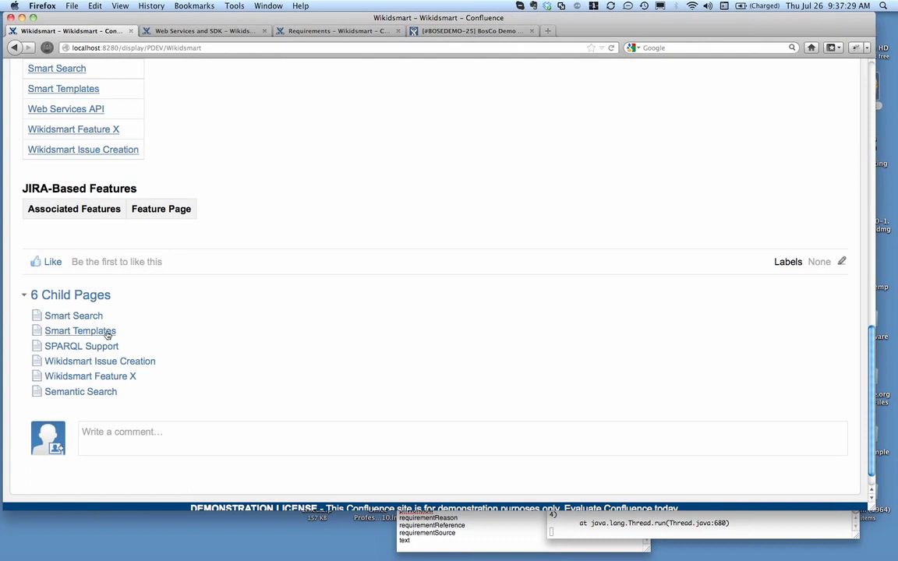
pyautogui.click(108, 334)
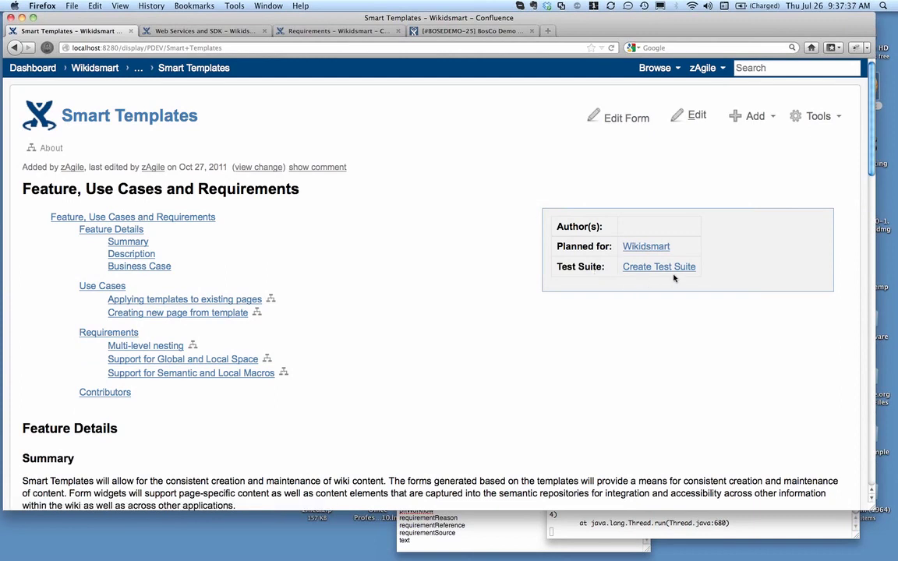
# Initiate a review of the Multi-level nesting requirement on the Smart Templates page, acknowledge the created issue and reload the page
pyautogui.scroll(-3, 440, 296)
pyautogui.scroll(-3, 440, 297)
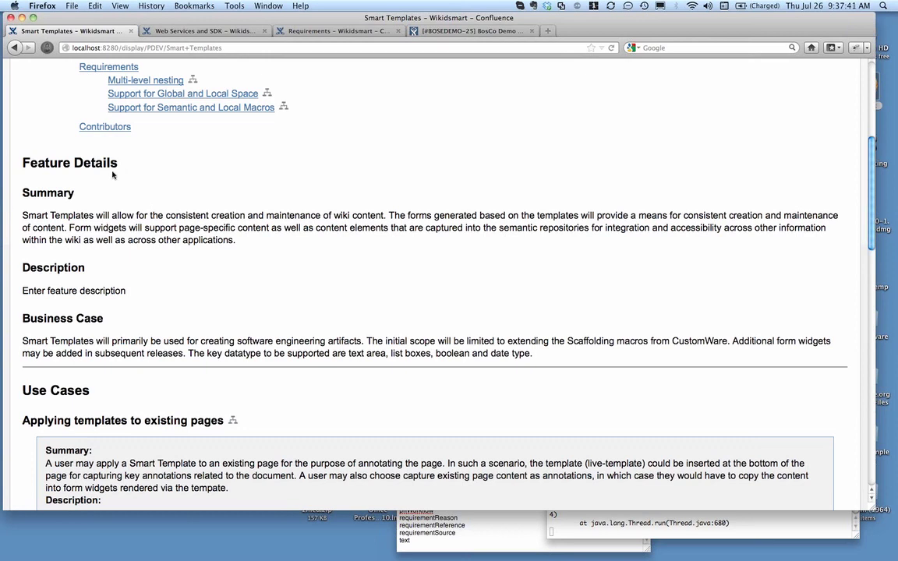
pyautogui.scroll(-3, 156, 199)
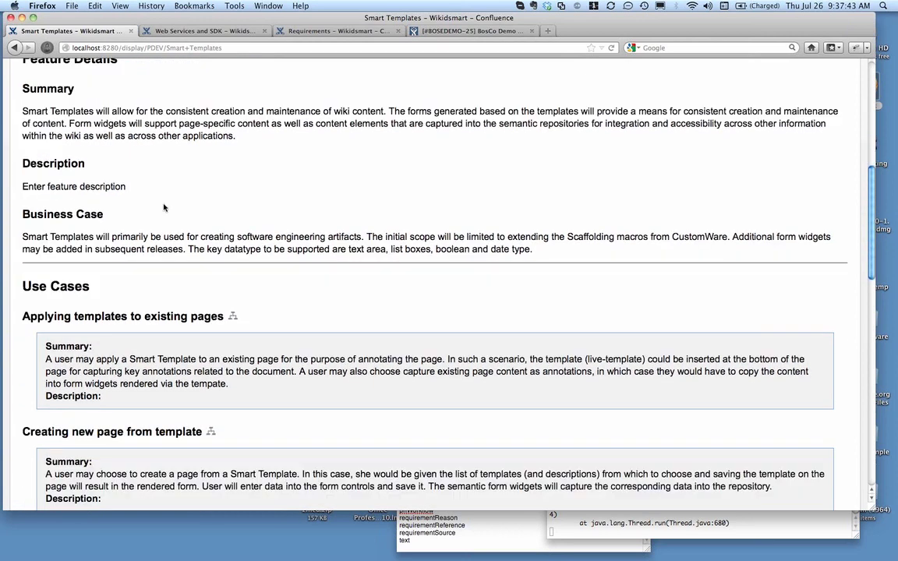
pyautogui.scroll(-3, 164, 207)
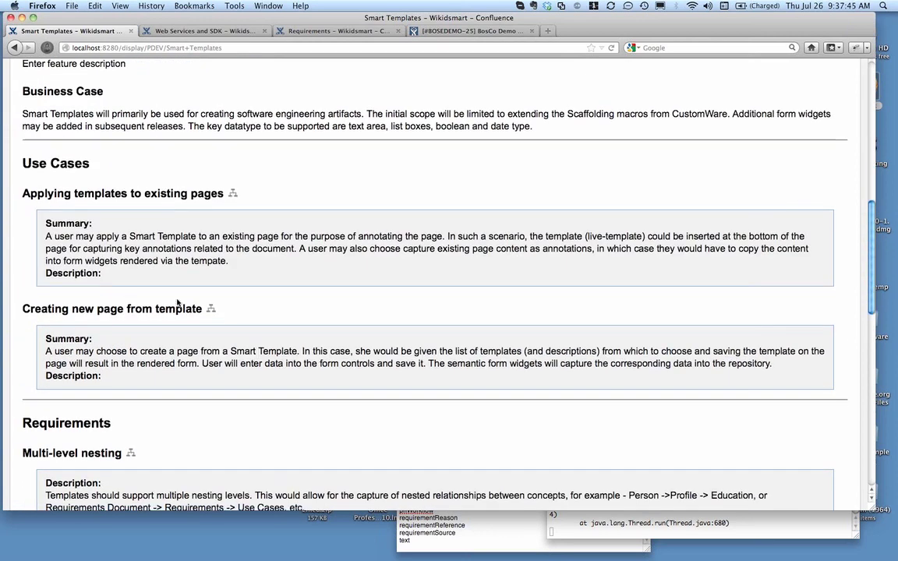
pyautogui.scroll(-4, 305, 257)
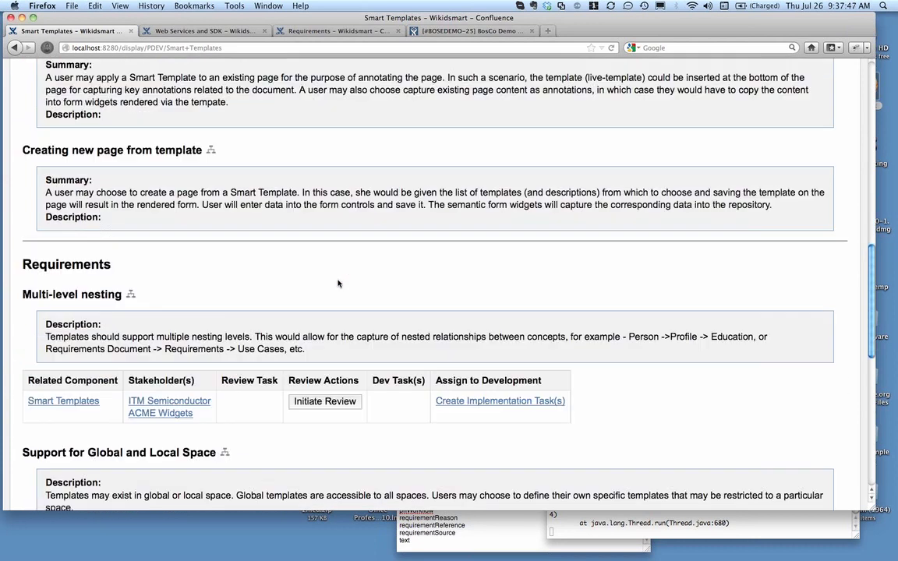
pyautogui.scroll(-3, 337, 283)
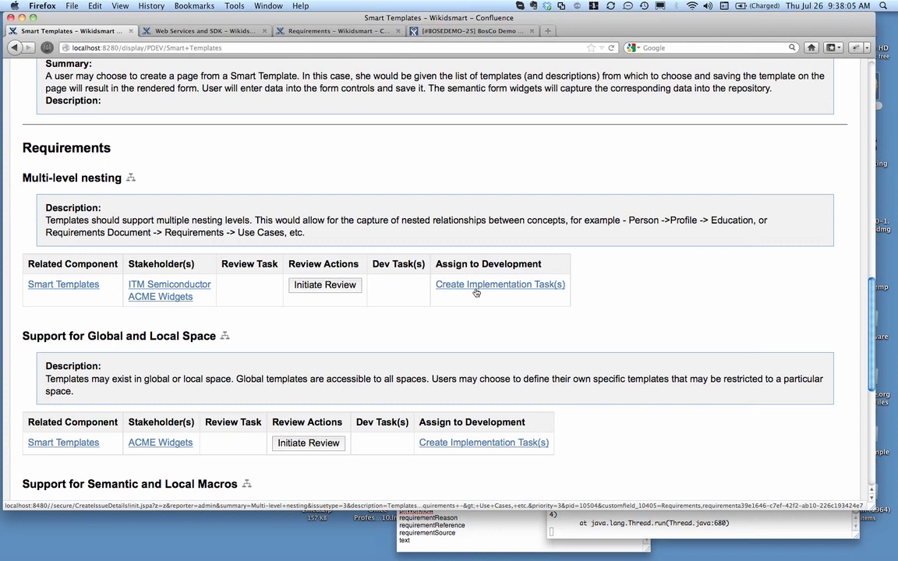
pyautogui.click(338, 285)
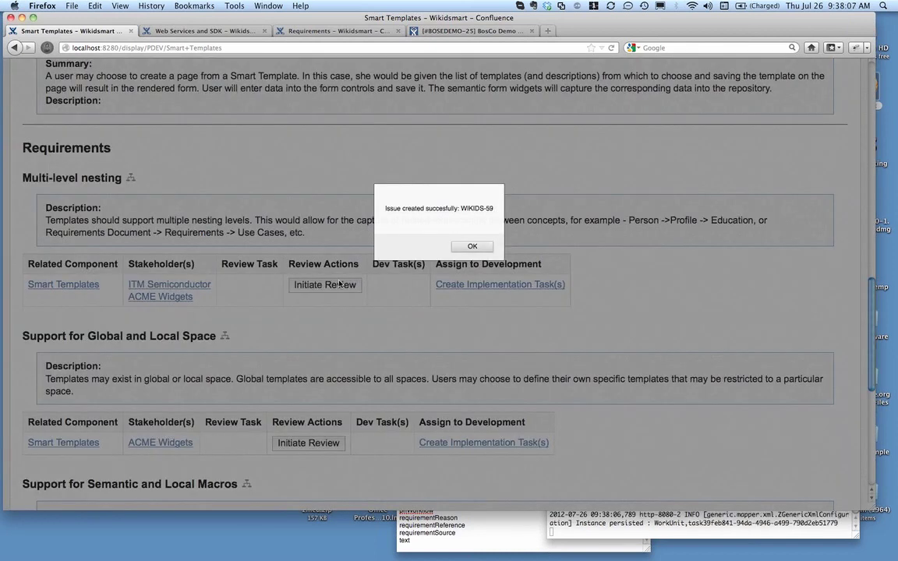
pyautogui.click(472, 247)
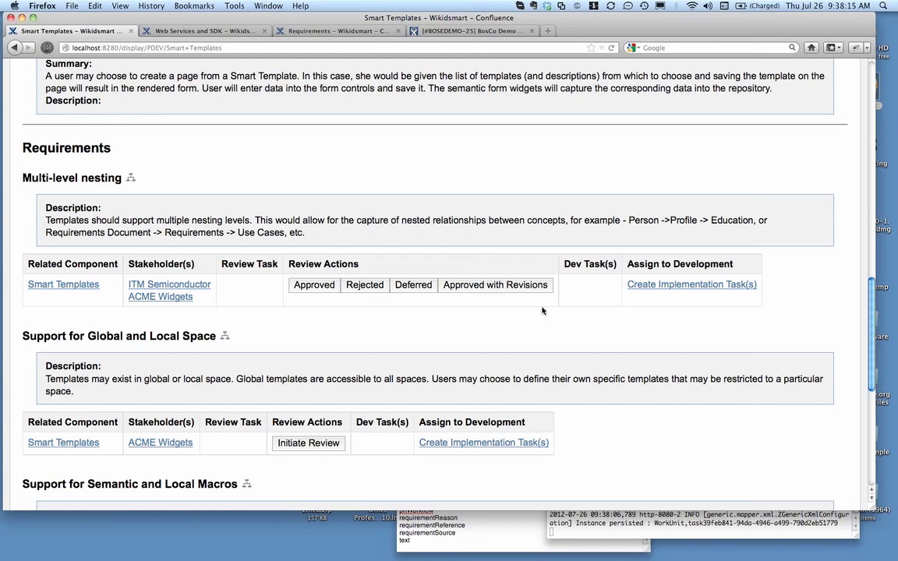
pyautogui.press('super+r')
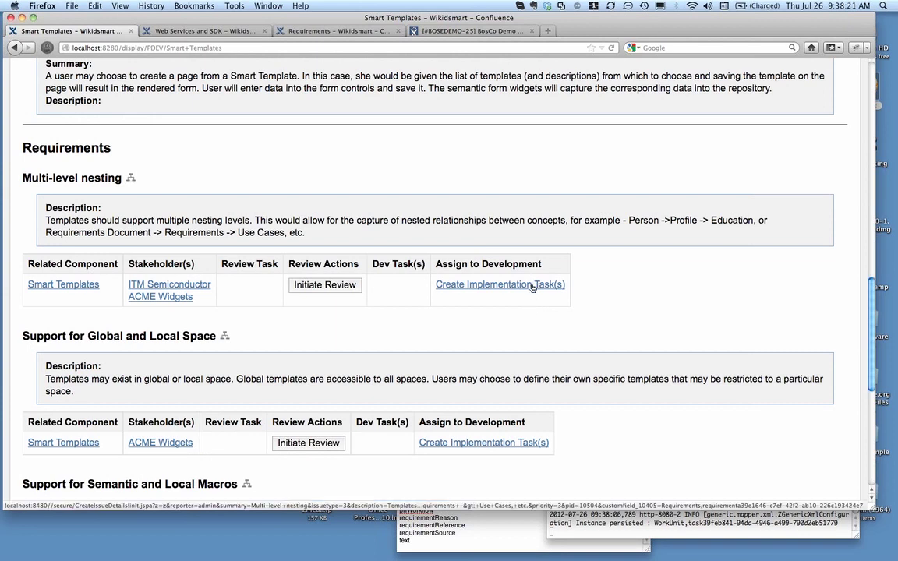
# Start an implementation task for the Multi-level nesting requirement in a new window and set its due date to 26/Jul/12
pyautogui.rightClick(532, 287)
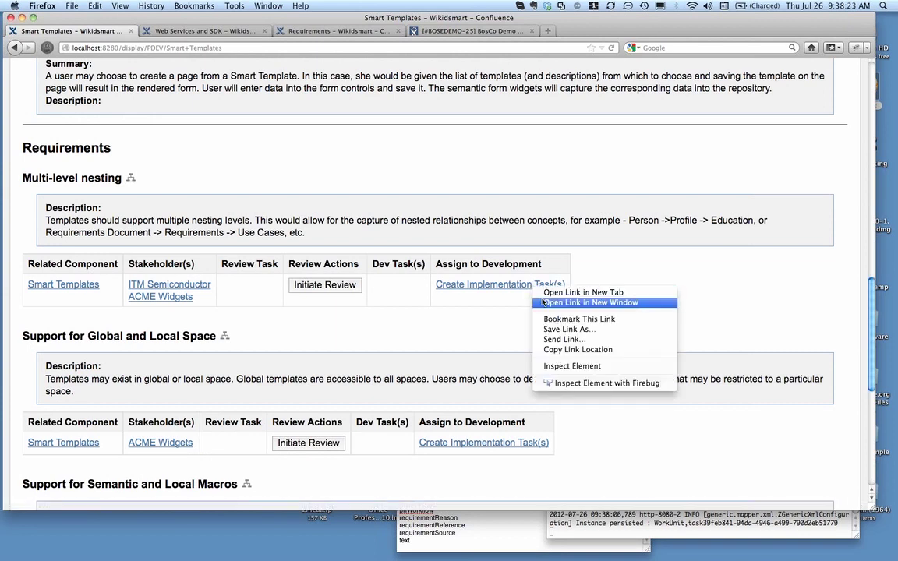
pyautogui.click(543, 303)
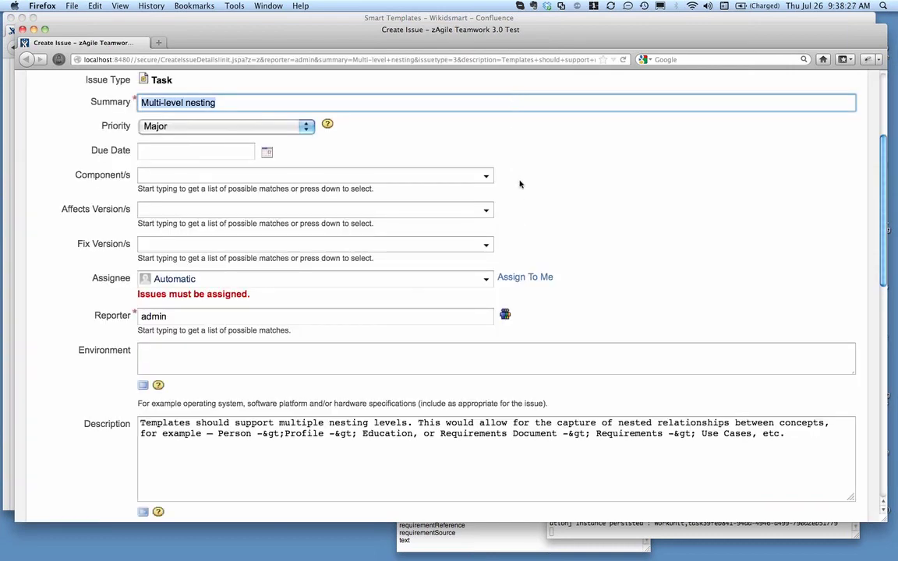
pyautogui.click(267, 151)
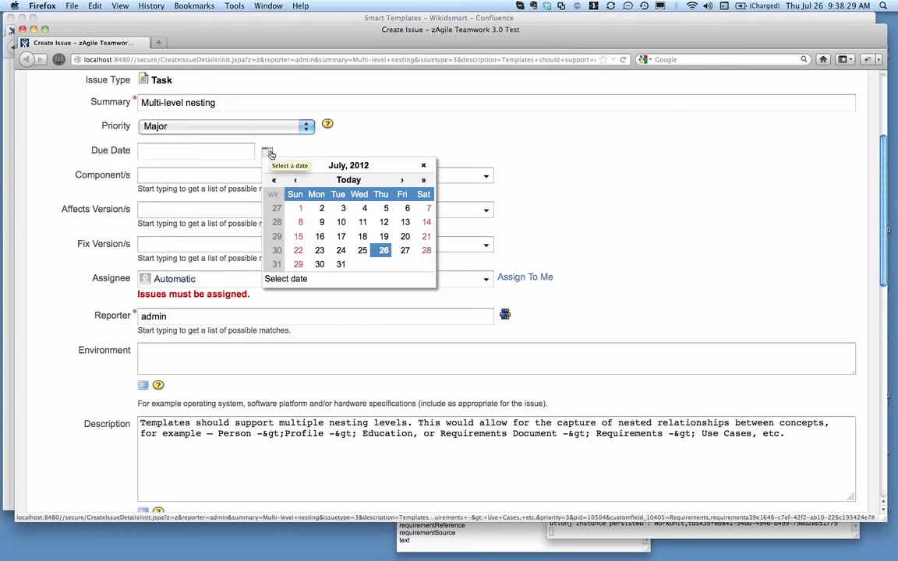
pyautogui.click(383, 251)
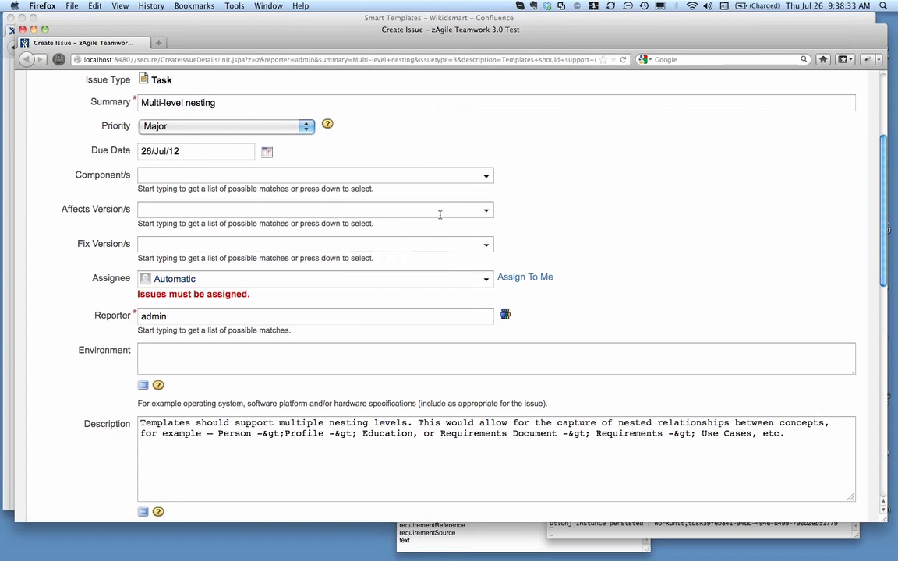
# Set the task's affects version and fix version to Wikidsmart Rel 1.0 and create the issue
pyautogui.click(487, 211)
pyautogui.click(463, 250)
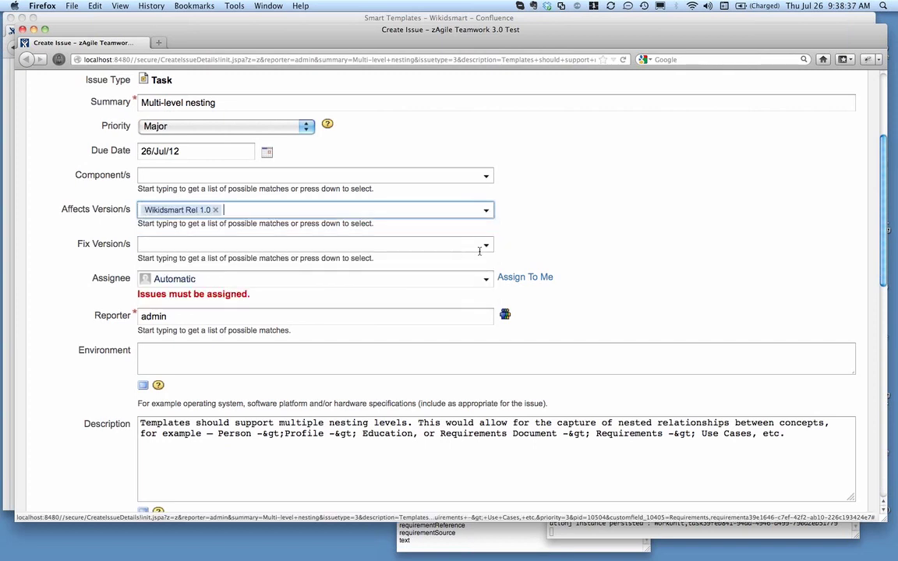
pyautogui.click(488, 248)
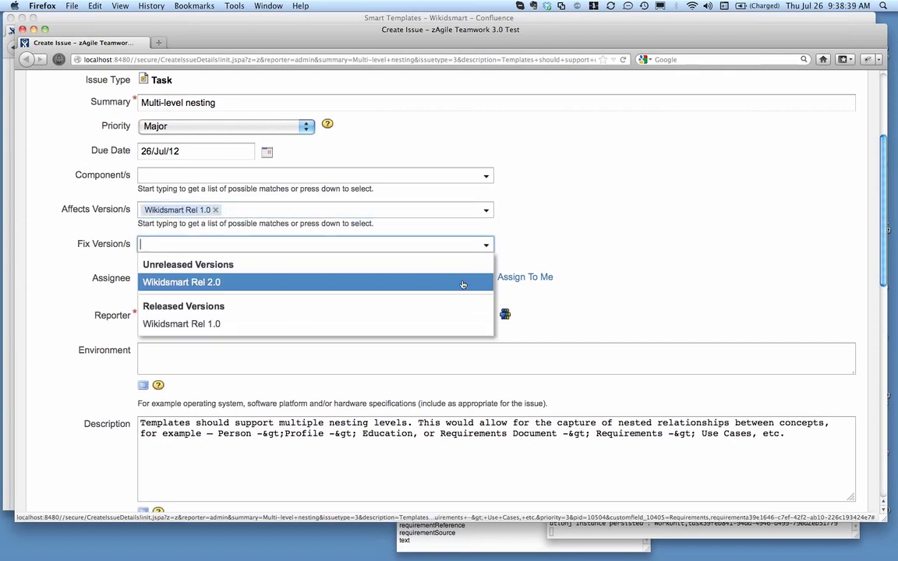
pyautogui.click(458, 329)
pyautogui.scroll(-10, 644, 291)
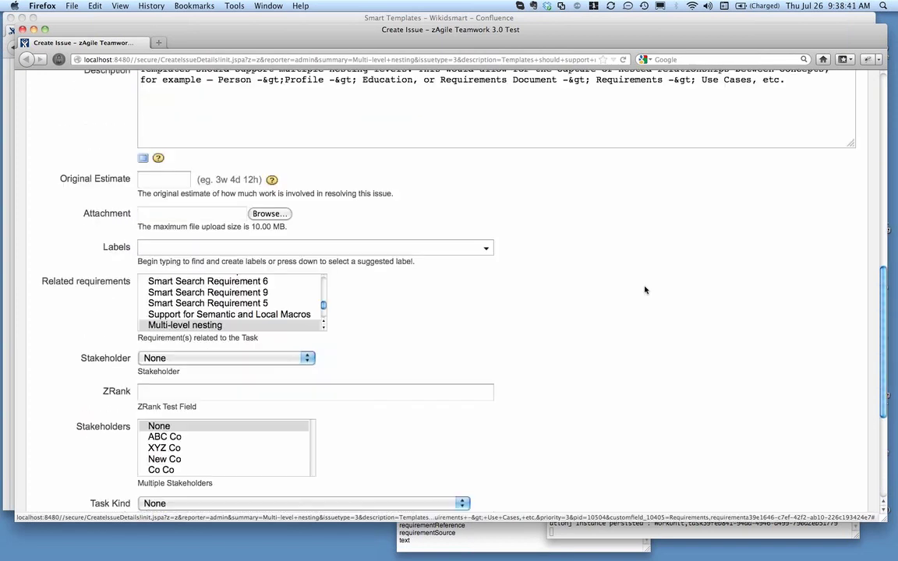
pyautogui.scroll(-3, 645, 290)
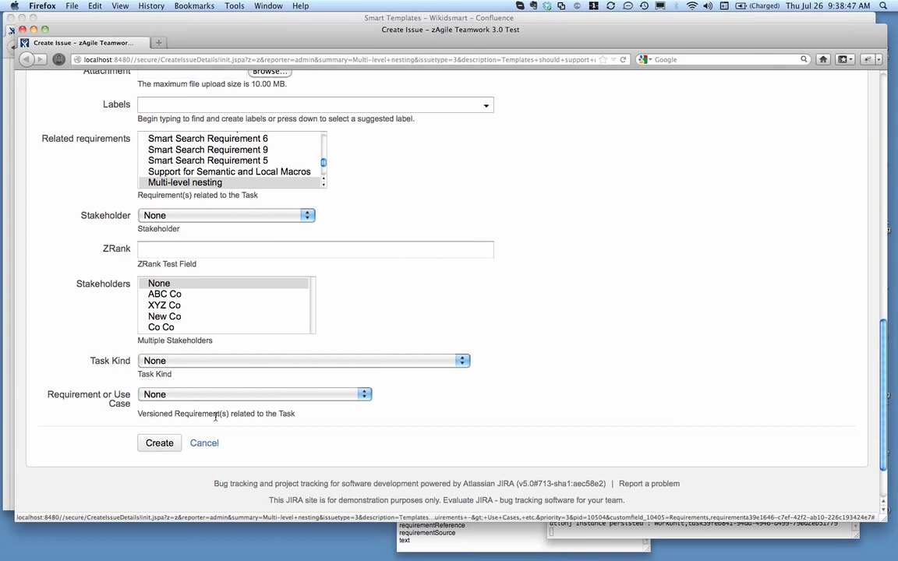
pyautogui.click(172, 441)
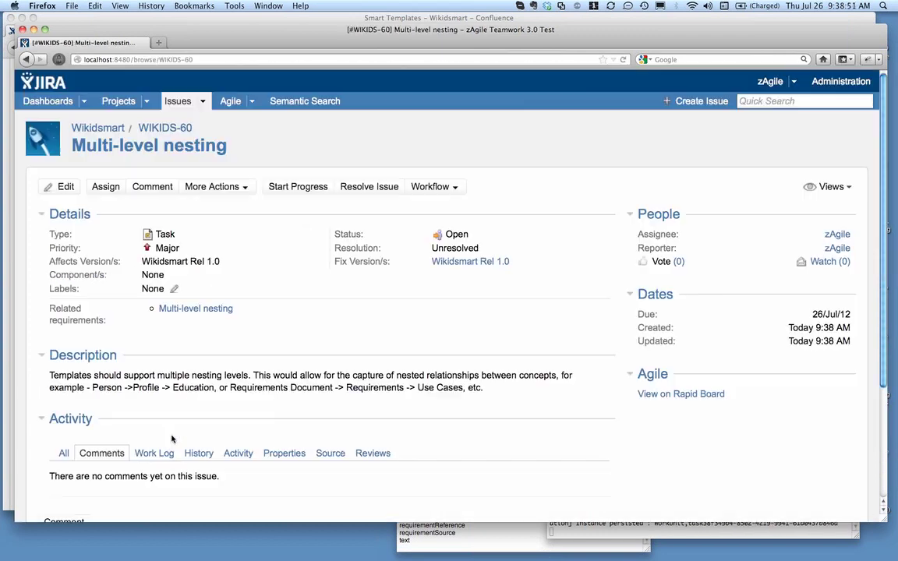
# Open the task's related Multi-level nesting requirement, check its review details, and close both the requirement page and the JIRA issue window
pyautogui.click(196, 309)
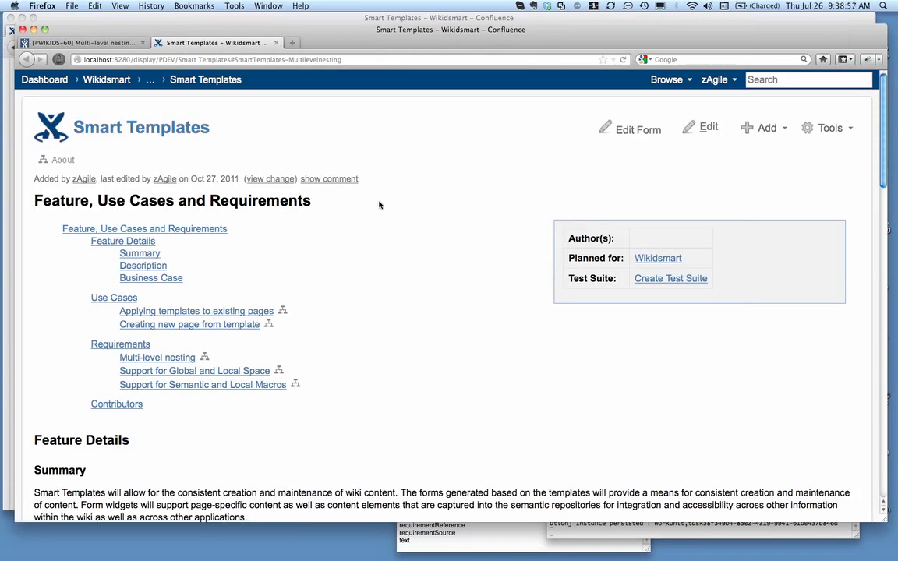
pyautogui.scroll(-10, 380, 205)
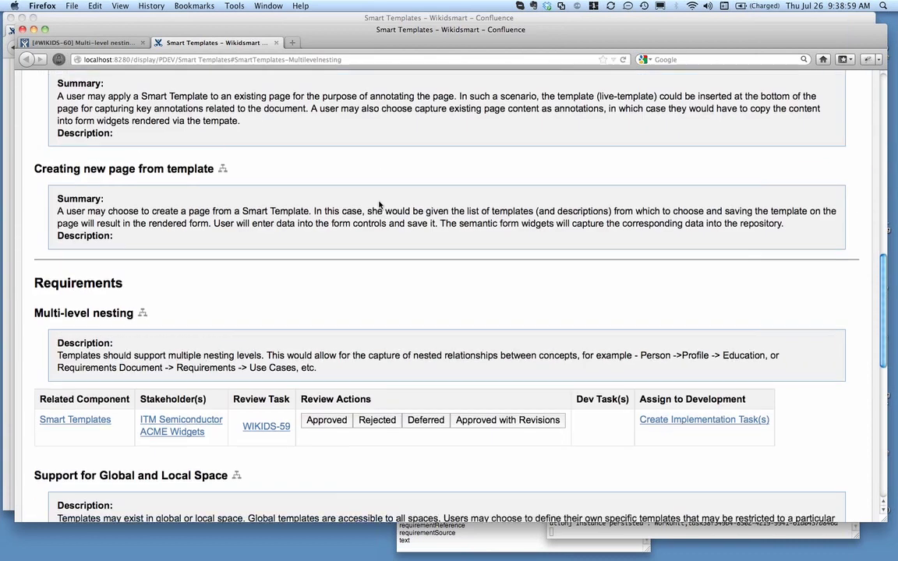
pyautogui.scroll(1, 380, 205)
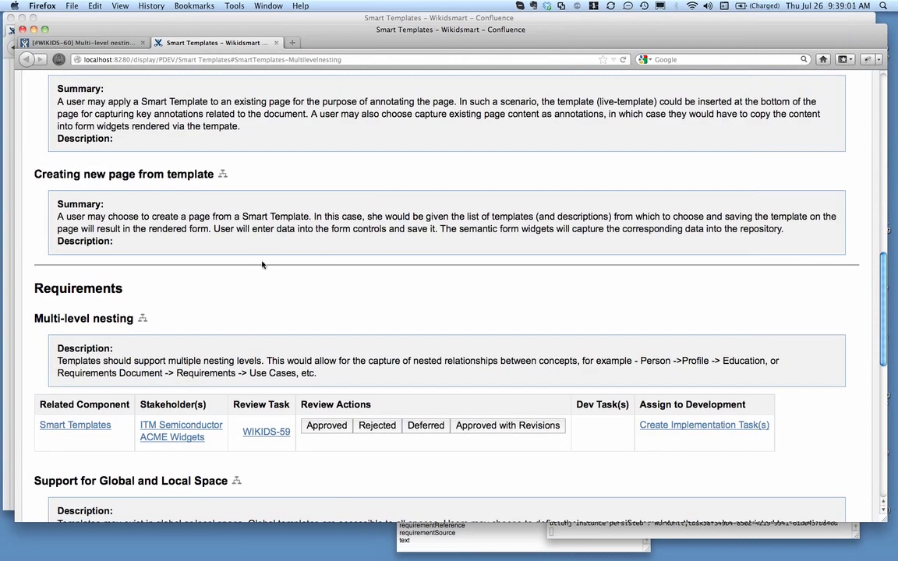
pyautogui.click(277, 42)
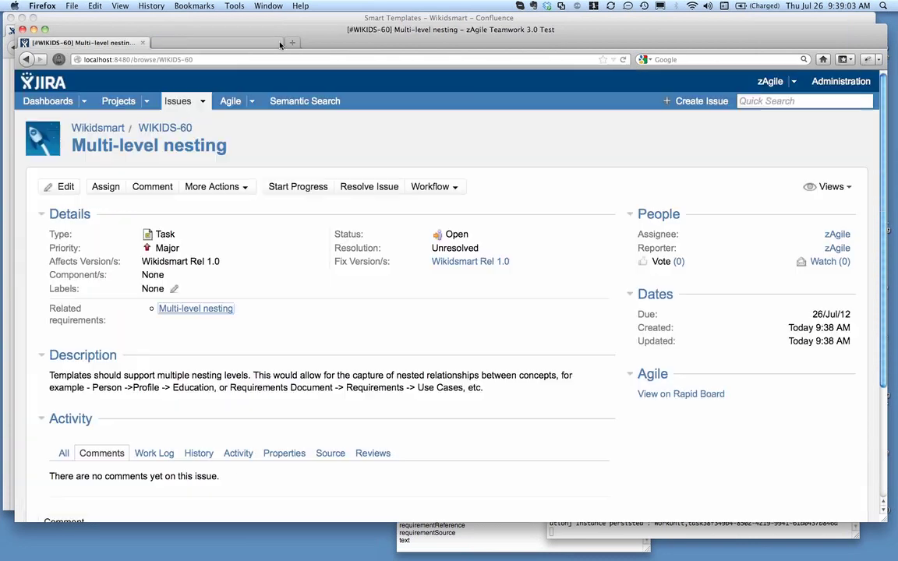
pyautogui.click(22, 28)
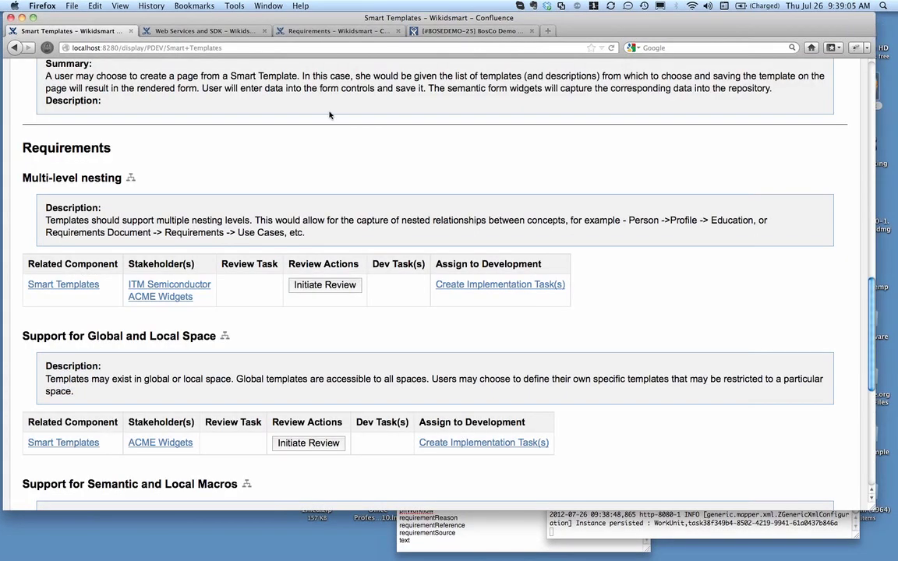
# Go from the Smart Templates page through the parent Wikidsmart project page and Home to the Requirements page
pyautogui.scroll(10, 362, 129)
pyautogui.scroll(5, 363, 129)
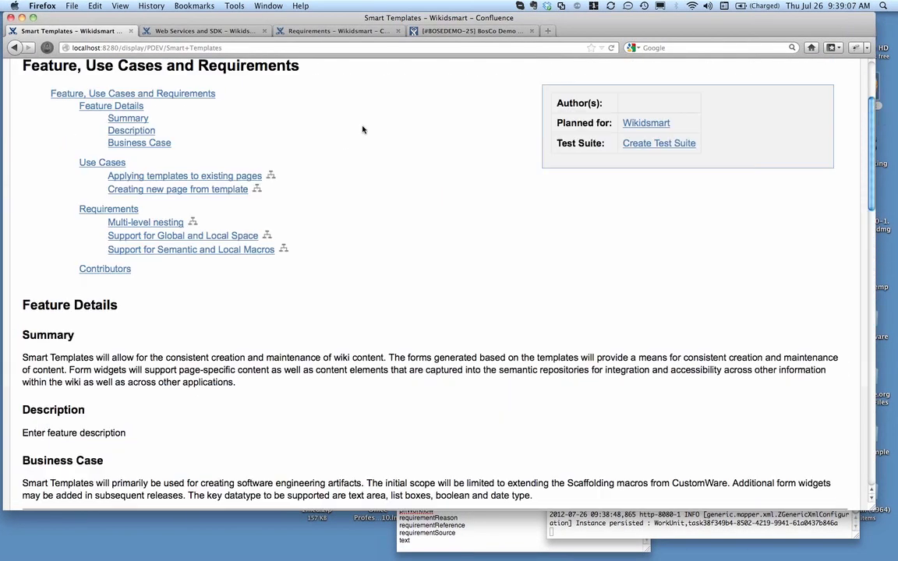
pyautogui.click(140, 71)
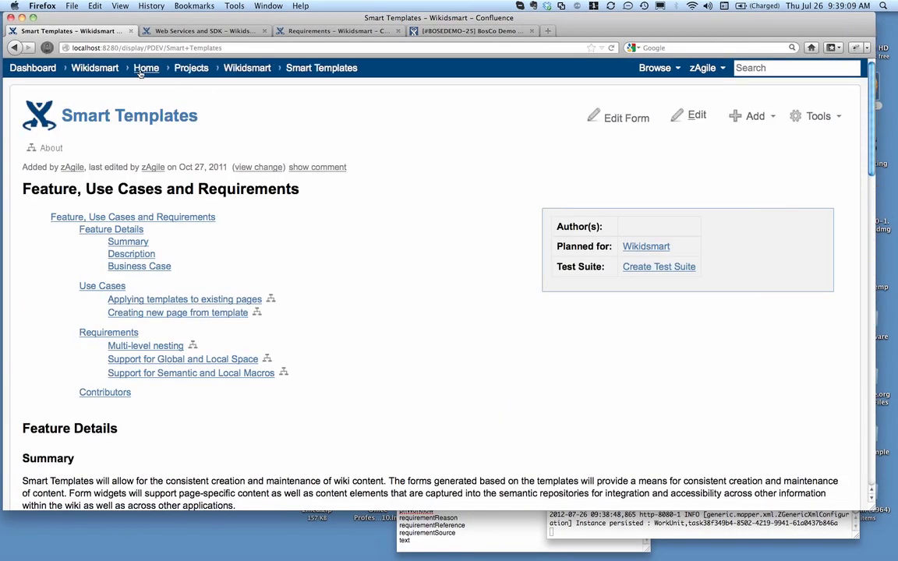
pyautogui.click(242, 68)
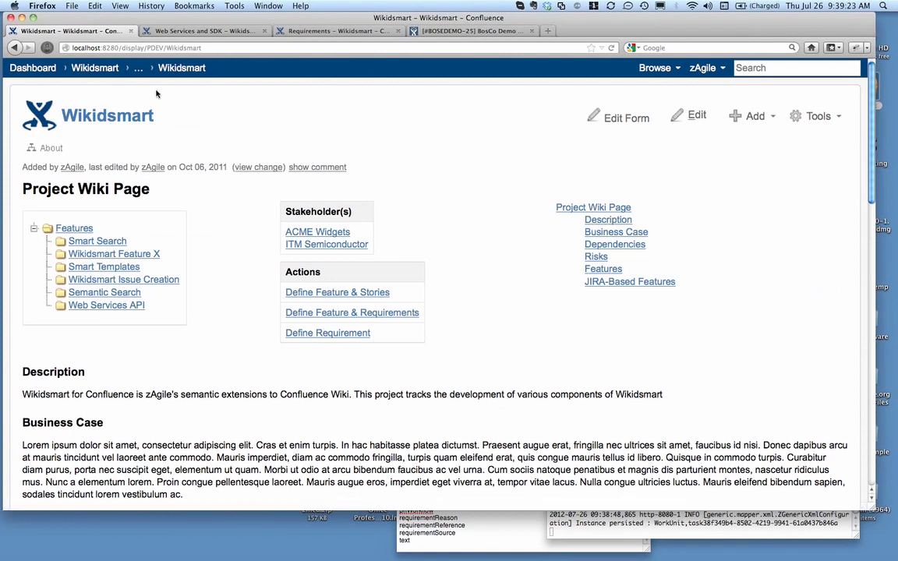
pyautogui.click(138, 69)
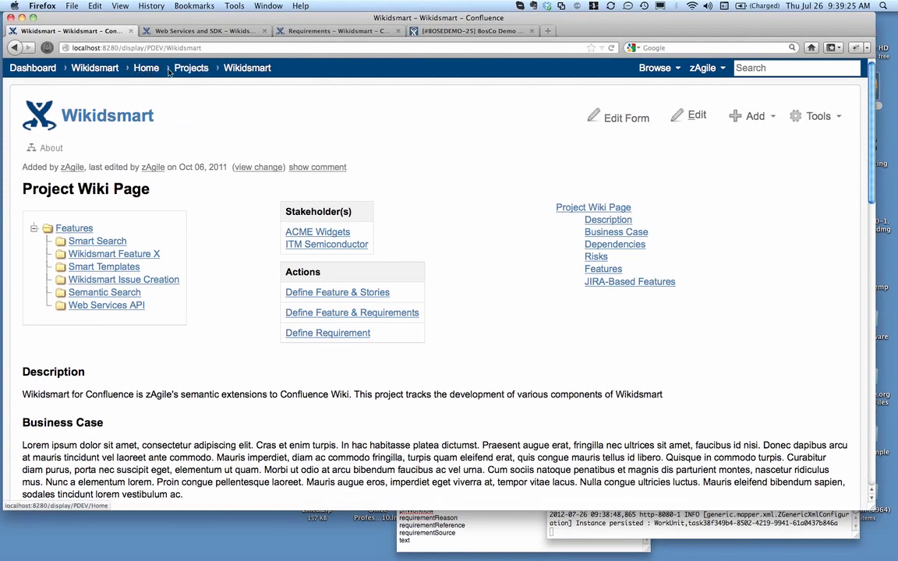
pyautogui.click(143, 70)
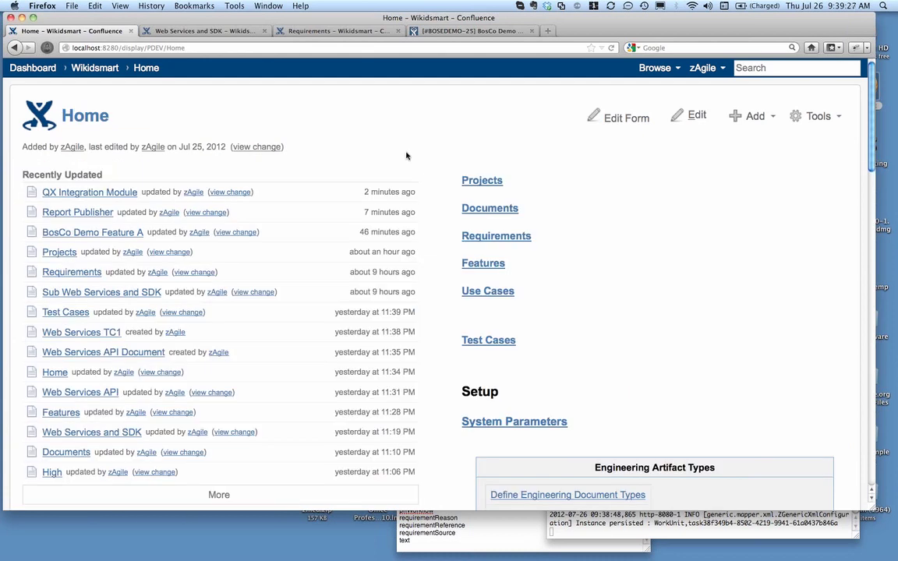
pyautogui.click(514, 243)
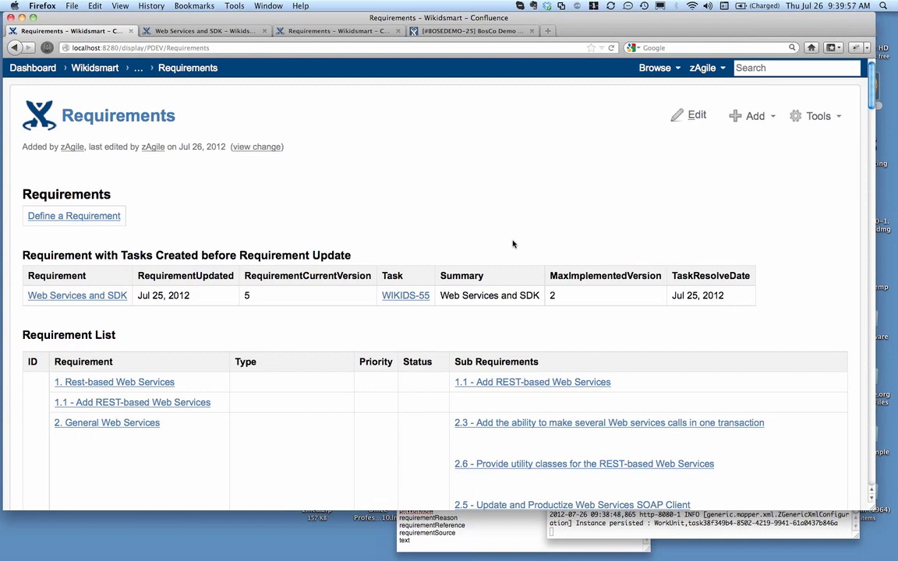
# Open the Web Services and SDK requirement's properties in a new window and go to its source page
pyautogui.rightClick(118, 298)
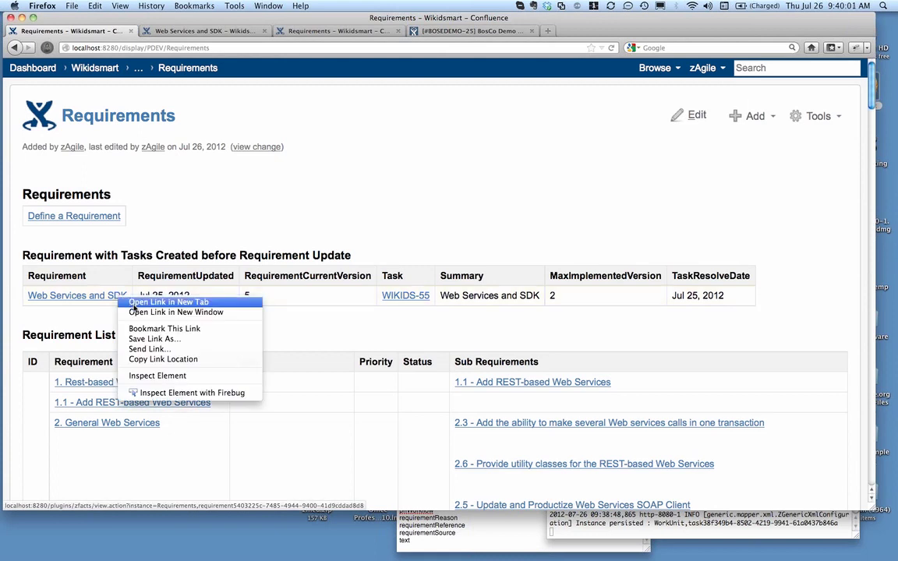
pyautogui.click(139, 312)
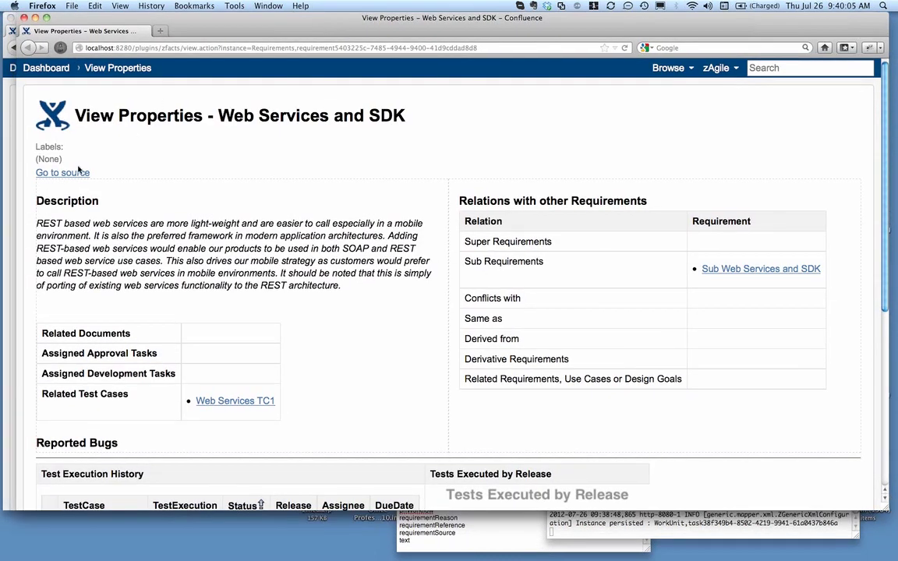
pyautogui.click(80, 173)
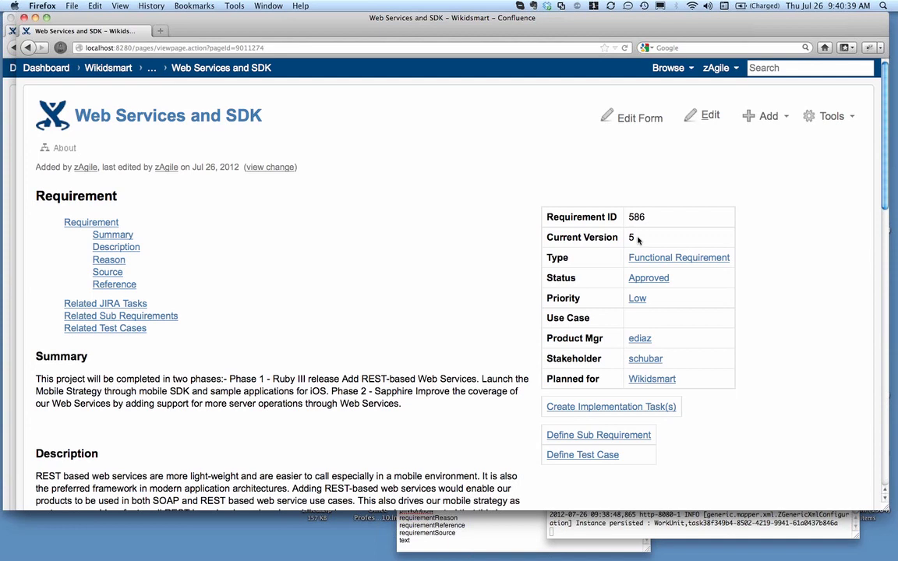
# Open the edit form of the Web Services and SDK requirement, review its version, priority options and text fields, and leave without saving
pyautogui.click(646, 117)
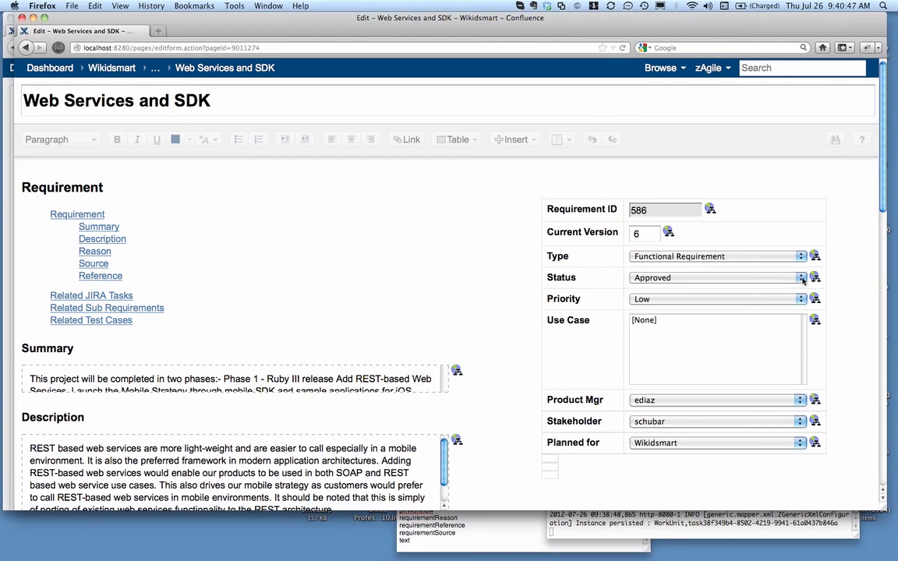
pyautogui.click(802, 299)
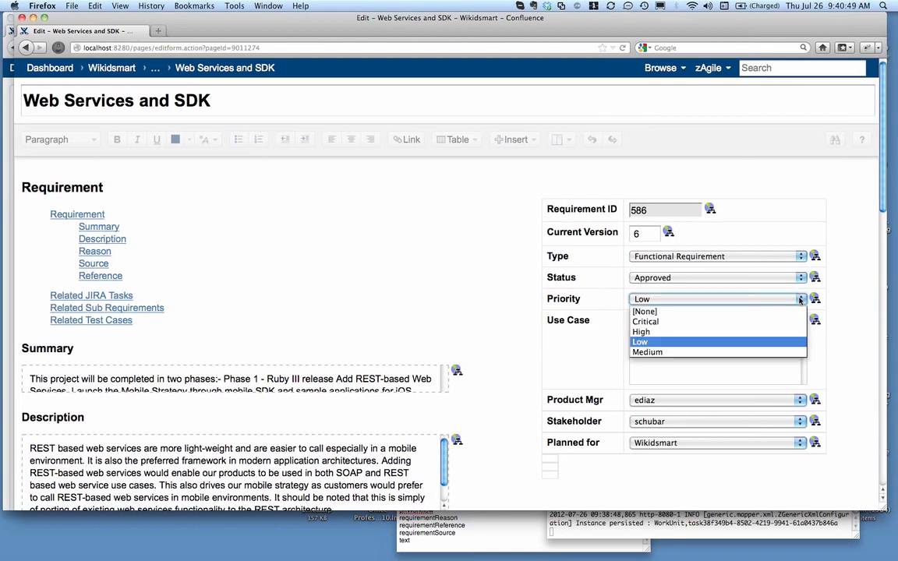
pyautogui.click(847, 290)
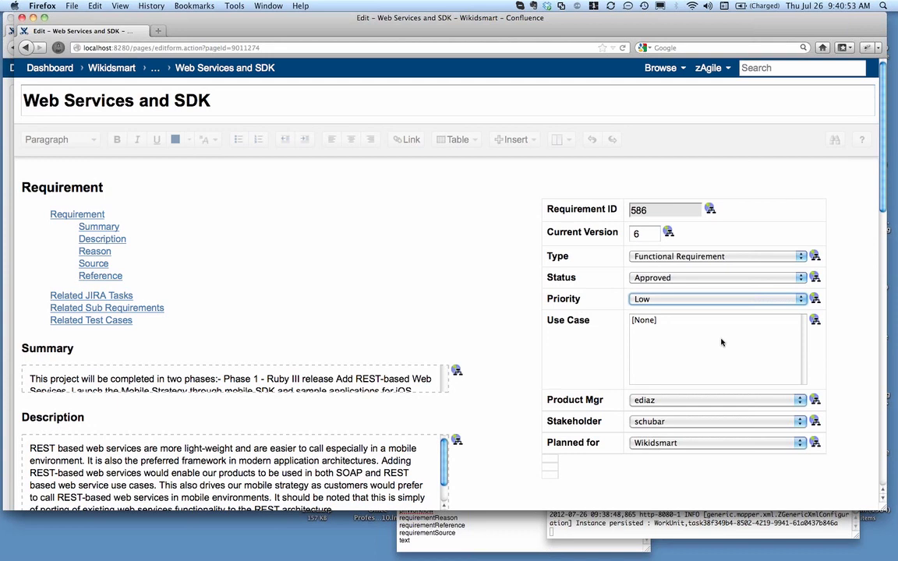
pyautogui.scroll(-2, 722, 342)
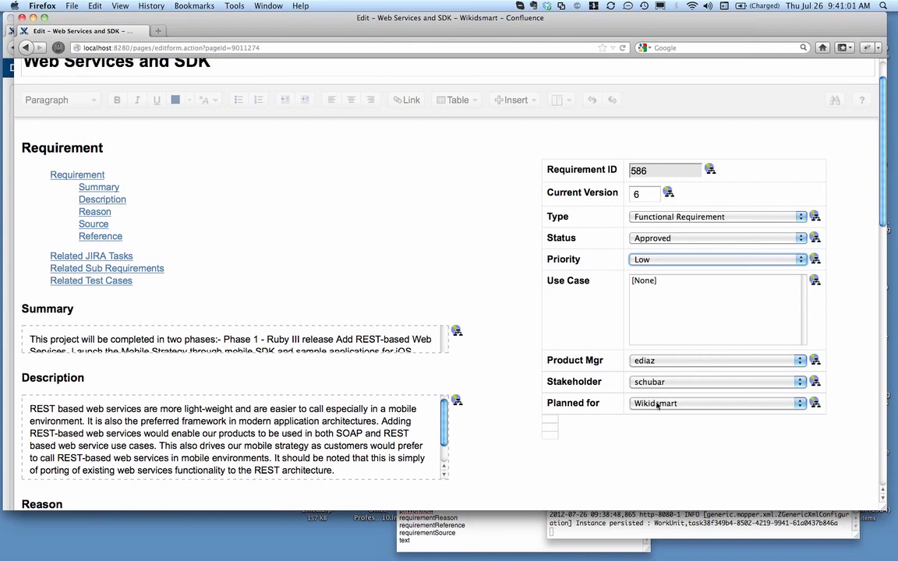
pyautogui.scroll(-5, 473, 296)
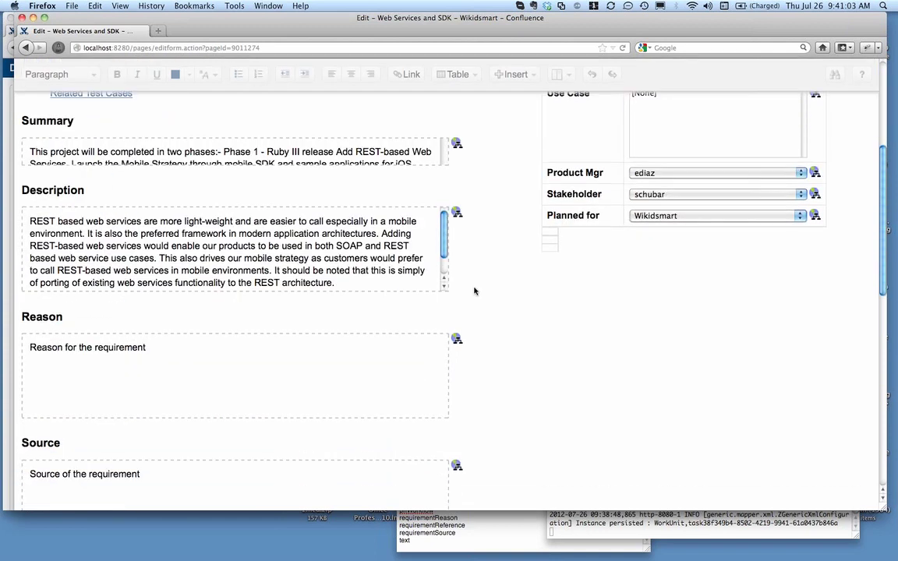
pyautogui.scroll(-3, 474, 291)
pyautogui.scroll(10, 475, 289)
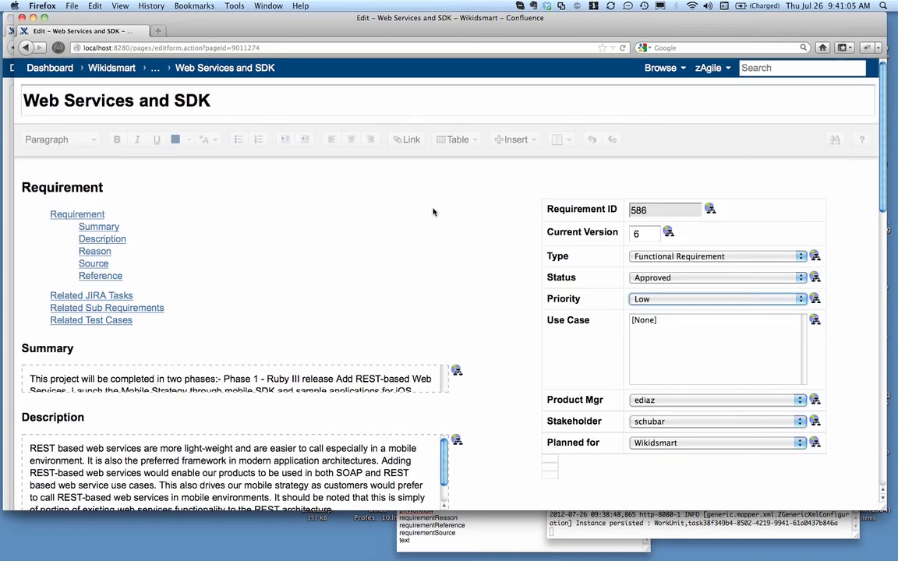
pyautogui.click(25, 48)
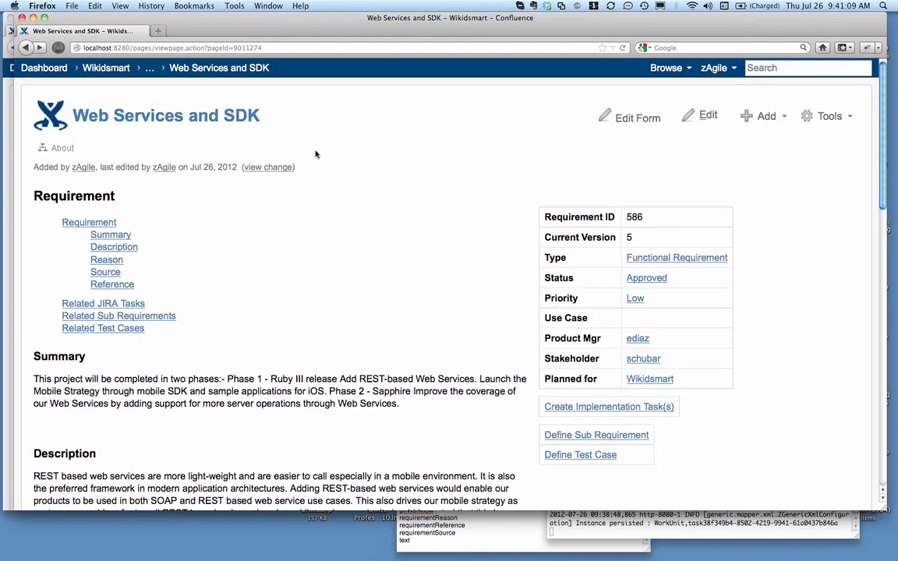
# Examine the Web Services and SDK requirement's details, related JIRA tasks, sub requirements and test cases
pyautogui.scroll(-2, 308, 157)
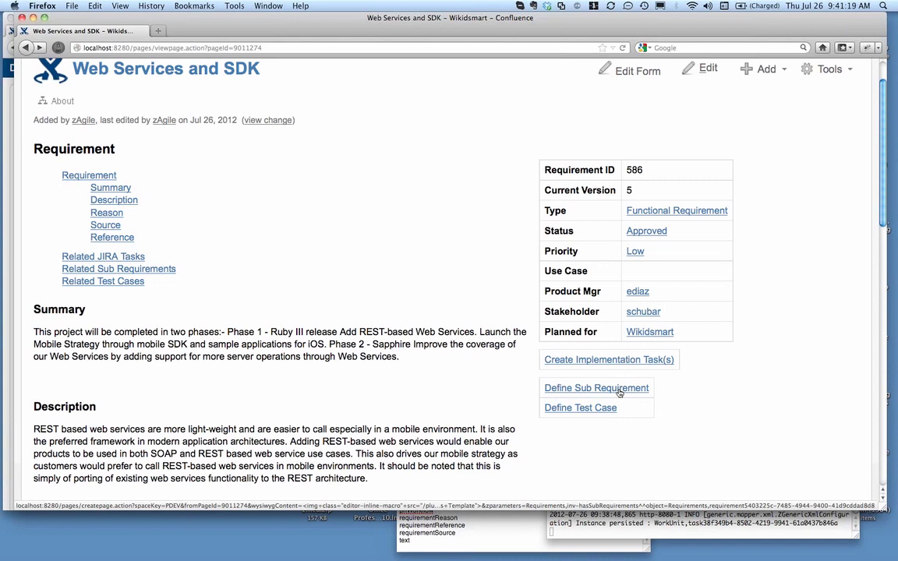
pyautogui.scroll(-1, 620, 392)
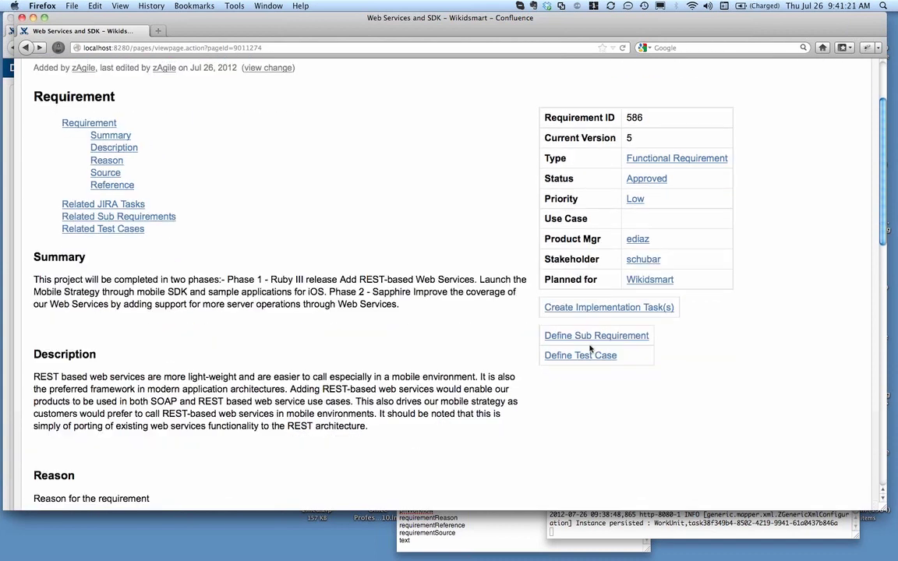
pyautogui.scroll(-5, 590, 348)
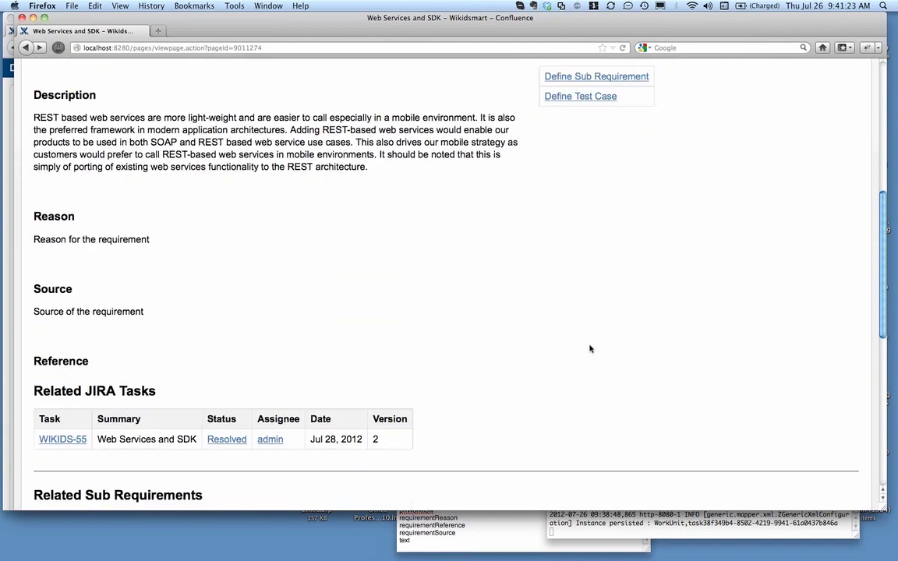
pyautogui.scroll(-4, 590, 348)
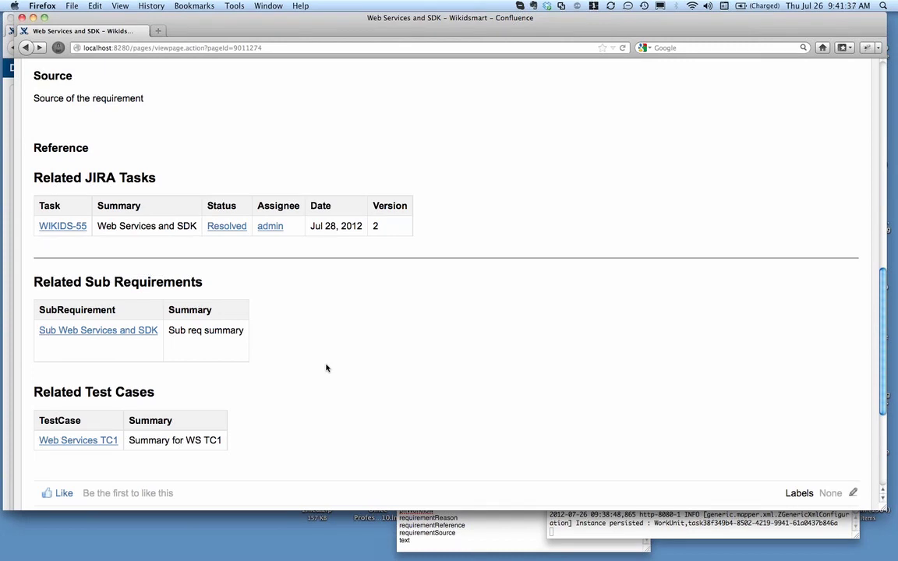
pyautogui.scroll(2, 327, 368)
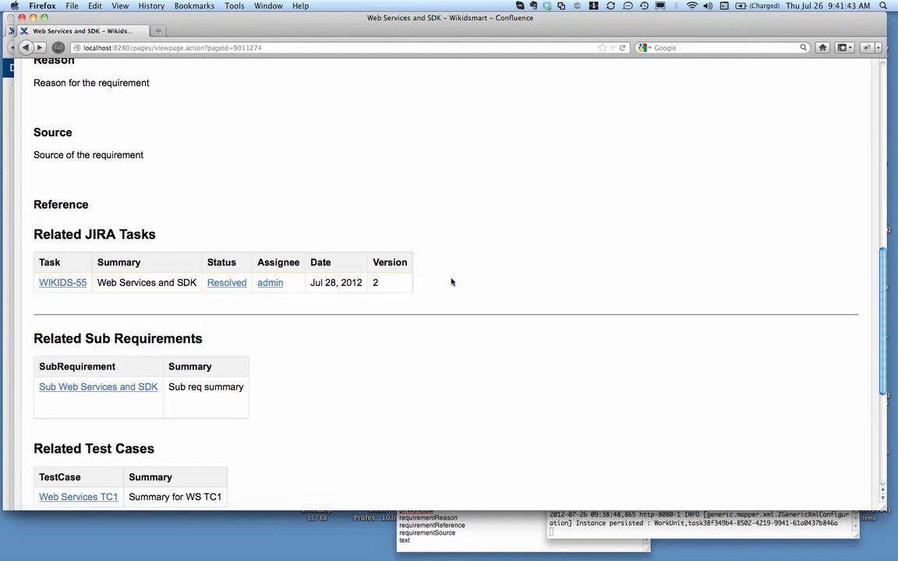
pyautogui.scroll(-3, 451, 281)
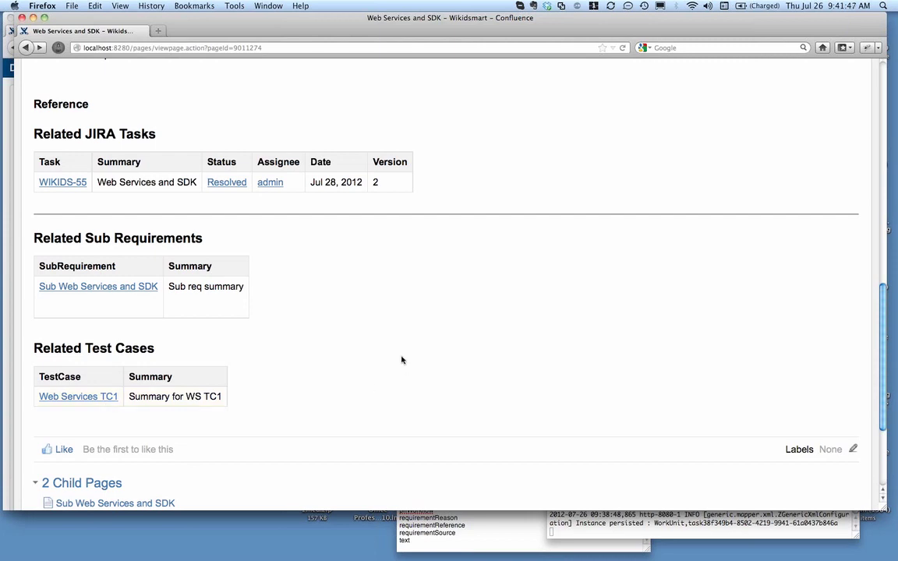
pyautogui.scroll(15, 398, 362)
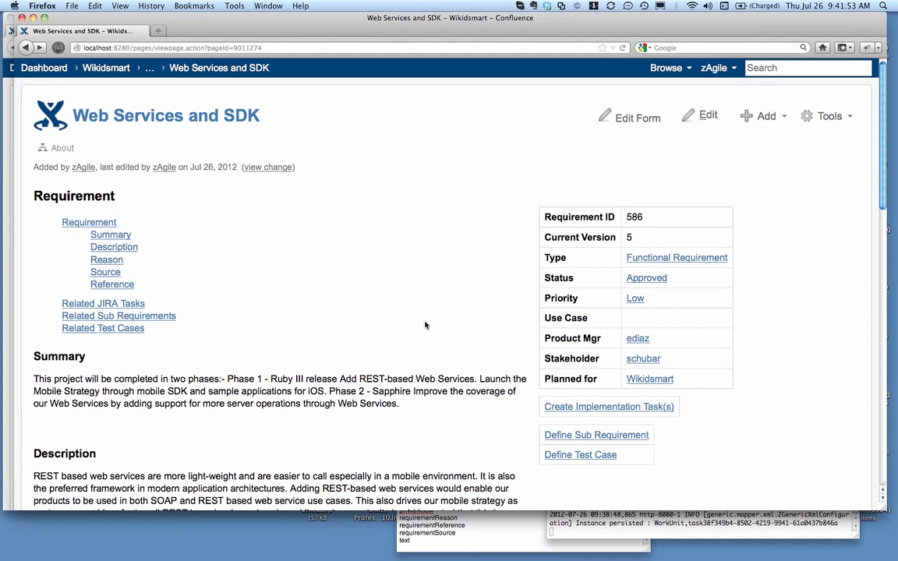
pyautogui.scroll(-2, 417, 308)
pyautogui.scroll(-15, 415, 308)
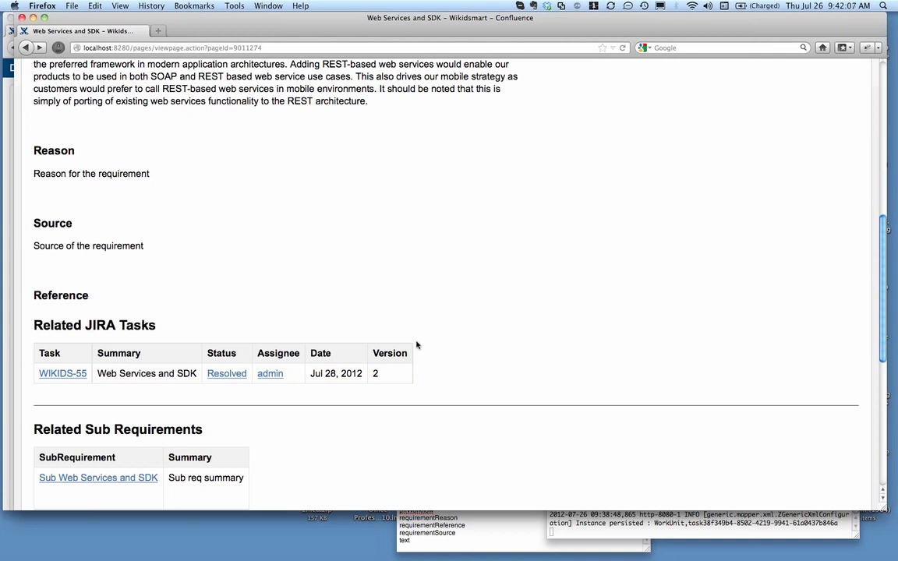
pyautogui.scroll(15, 416, 345)
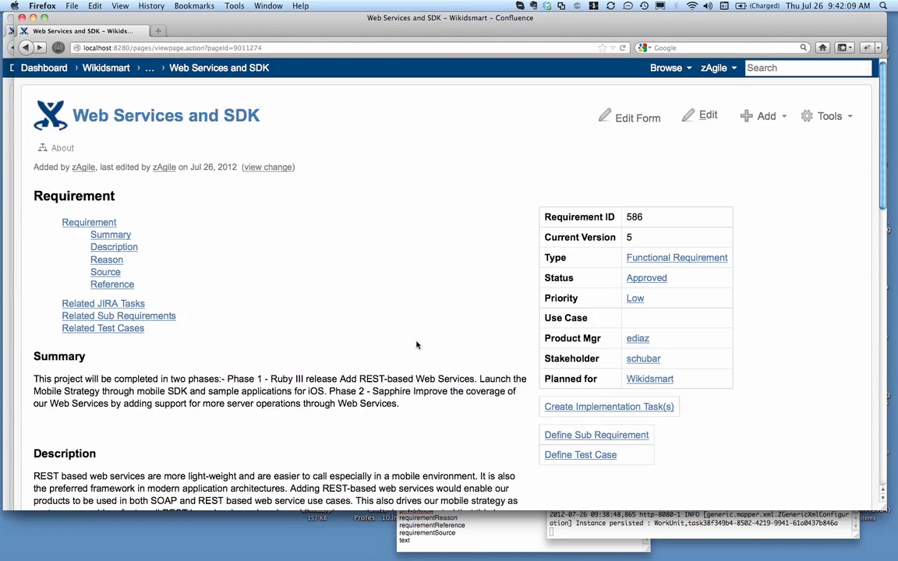
# Go back through the Requirements page to the Wikidsmart home page and close this extra browser window
pyautogui.click(149, 69)
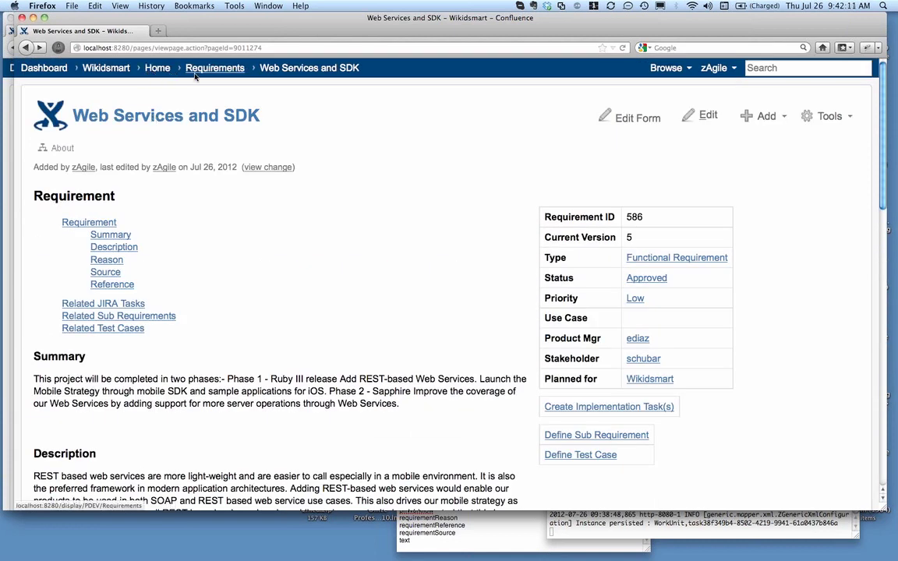
pyautogui.click(207, 70)
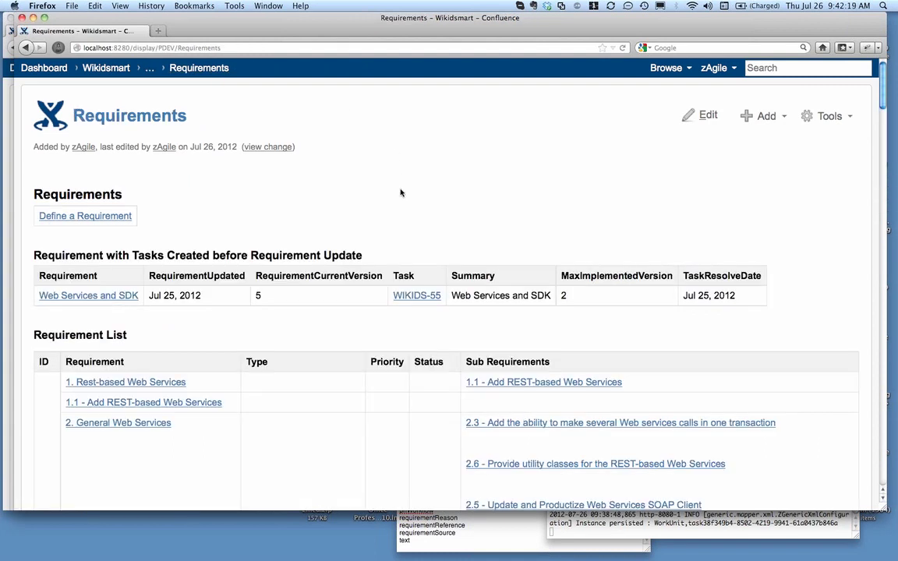
pyautogui.click(115, 71)
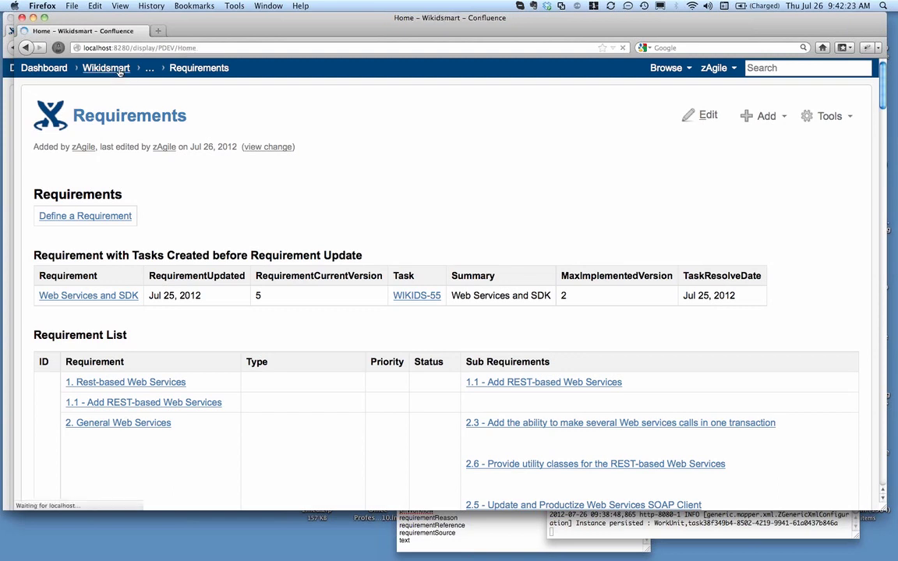
pyautogui.click(22, 17)
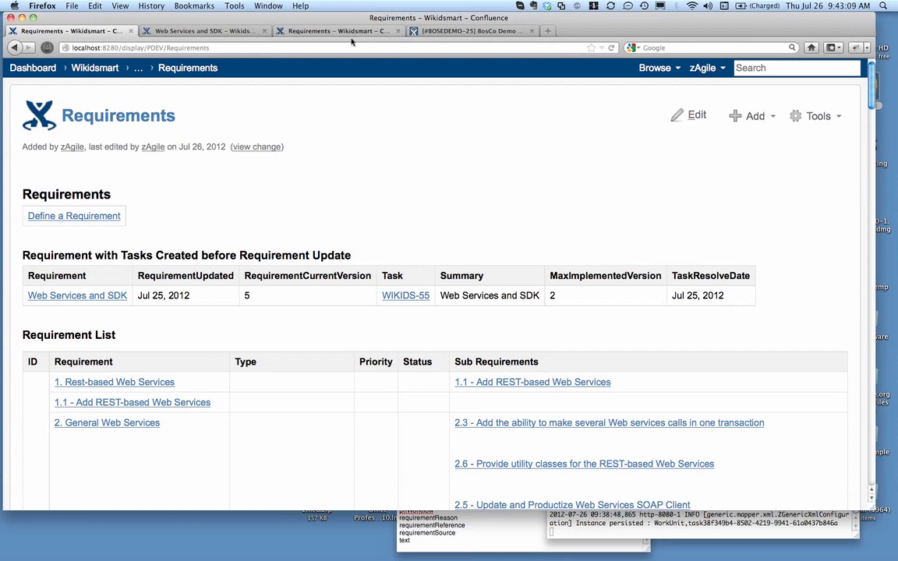
# Switch to the other open Requirements page and open Semantic Search from it
pyautogui.click(218, 34)
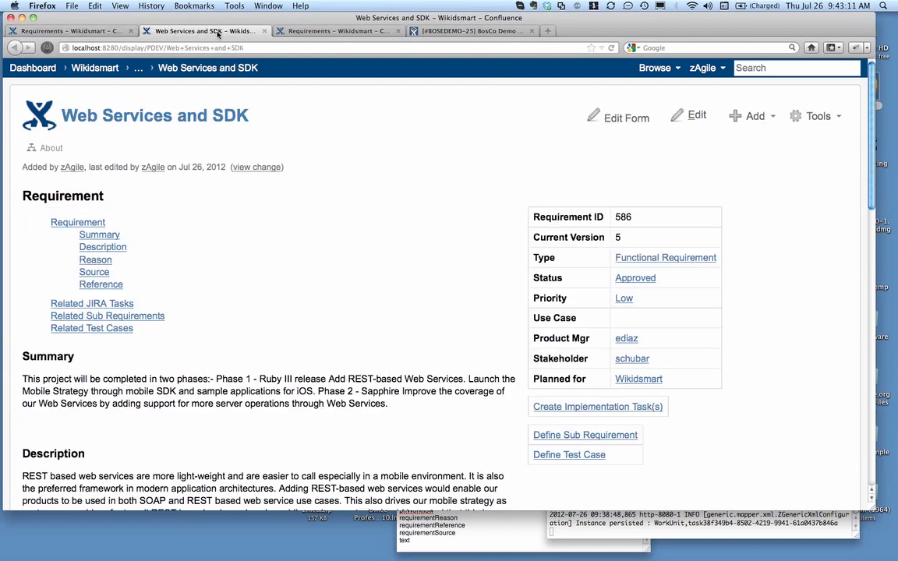
pyautogui.click(316, 31)
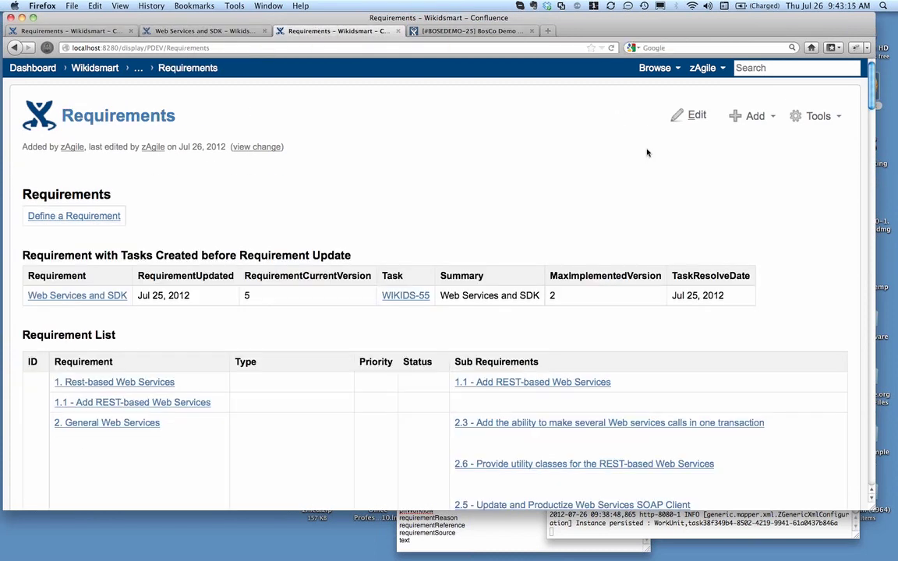
pyautogui.click(818, 117)
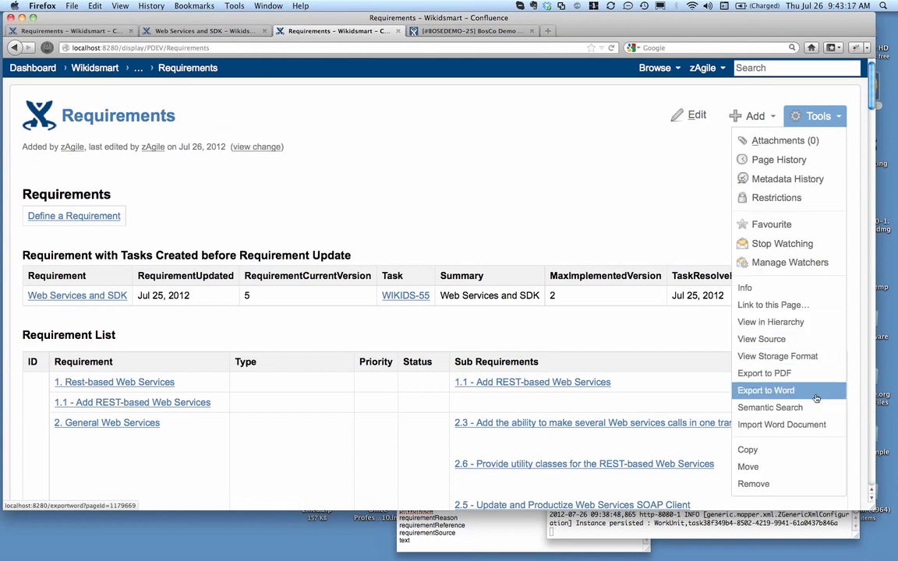
pyautogui.click(780, 407)
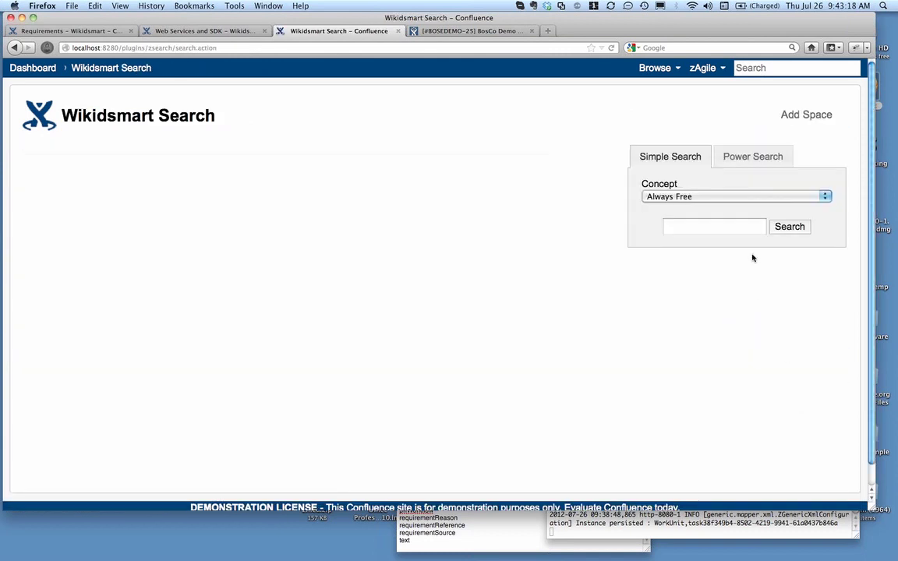
# Set the concept of the simple search to Feature
pyautogui.click(712, 197)
pyautogui.press('f')
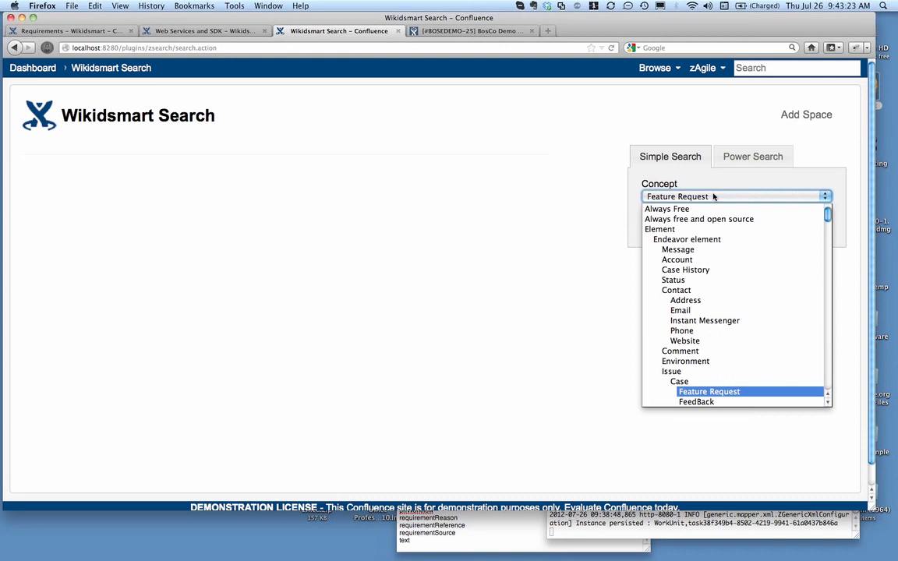
pyautogui.press('f')
pyautogui.press('f')
pyautogui.press('f')
pyautogui.press('Return')
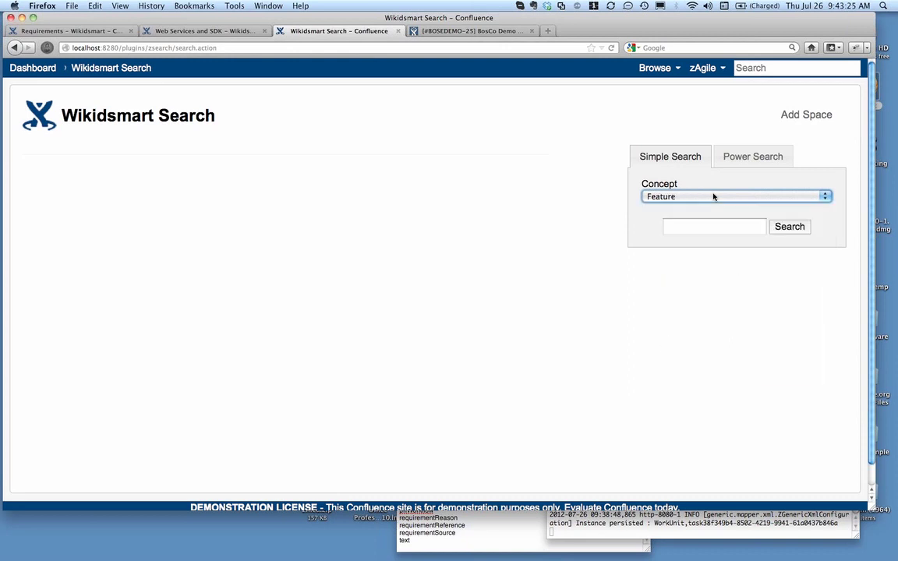
# Run the simple search for all Feature instances using the wildcard * and look through the results
pyautogui.click(683, 232)
pyautogui.write('*')
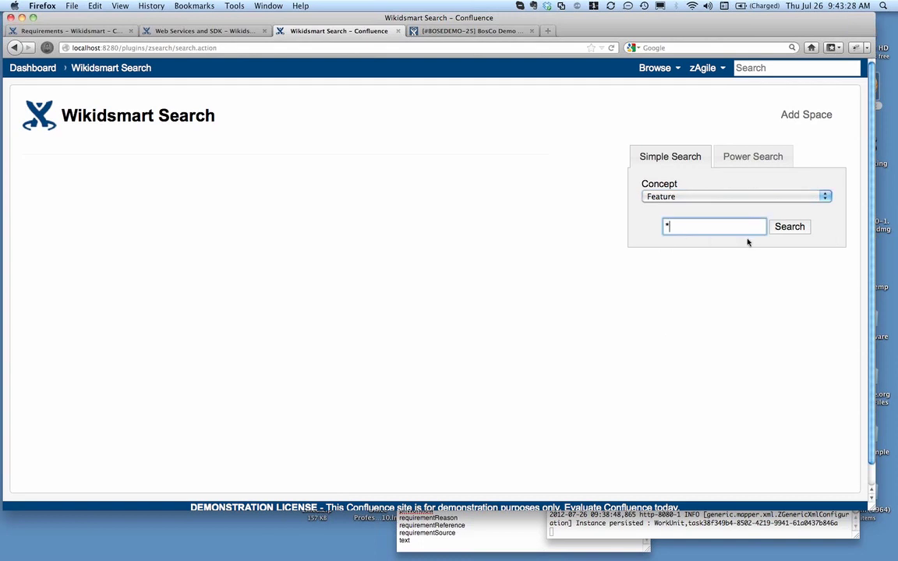
pyautogui.click(798, 227)
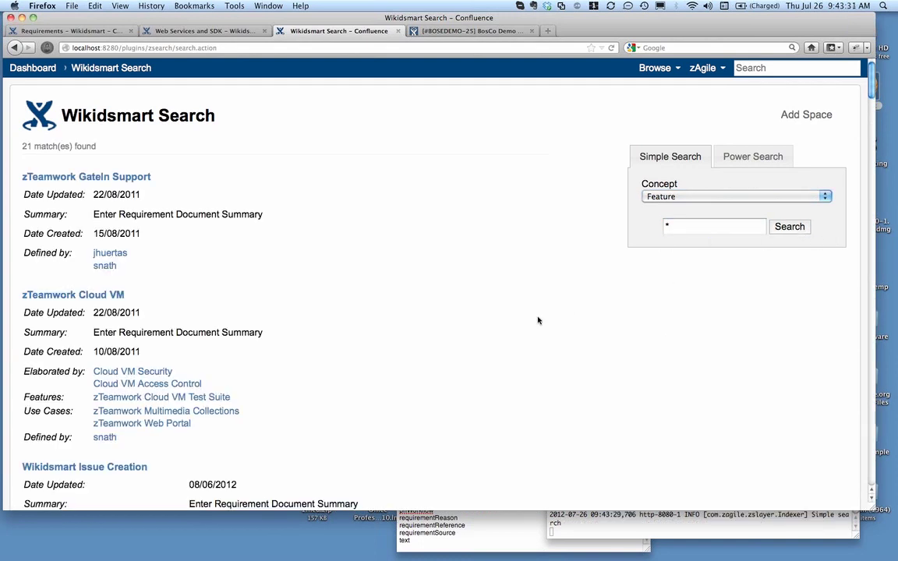
pyautogui.scroll(-3, 546, 334)
pyautogui.scroll(-3, 546, 336)
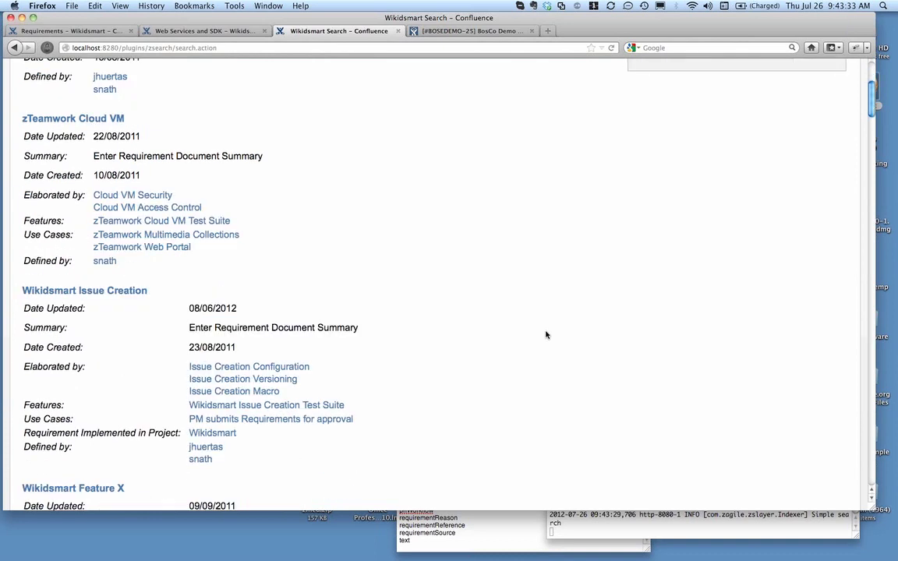
pyautogui.scroll(1, 546, 335)
pyautogui.scroll(5, 546, 335)
pyautogui.scroll(2, 546, 336)
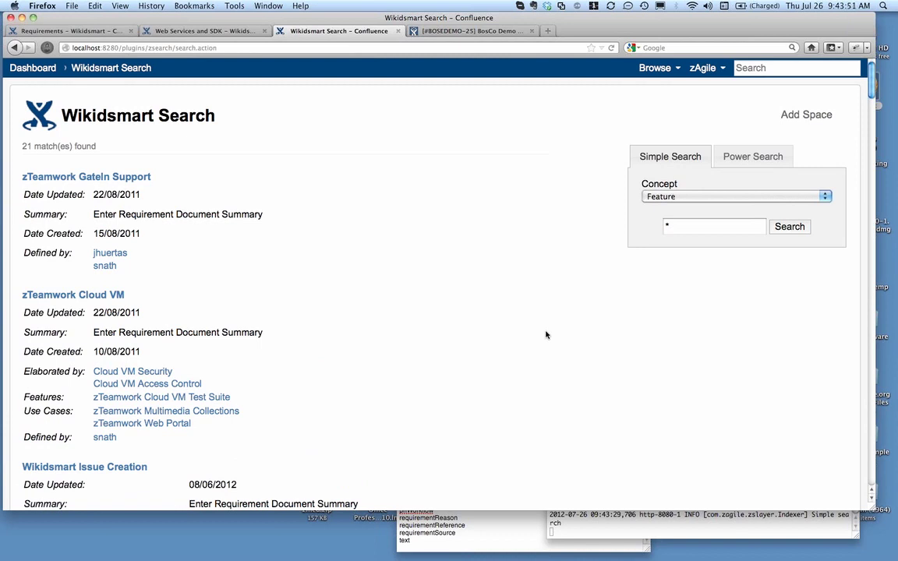
# Change the search concept to Requirement and run the wildcard search for it
pyautogui.click(685, 196)
pyautogui.press('Down')
pyautogui.press('Down')
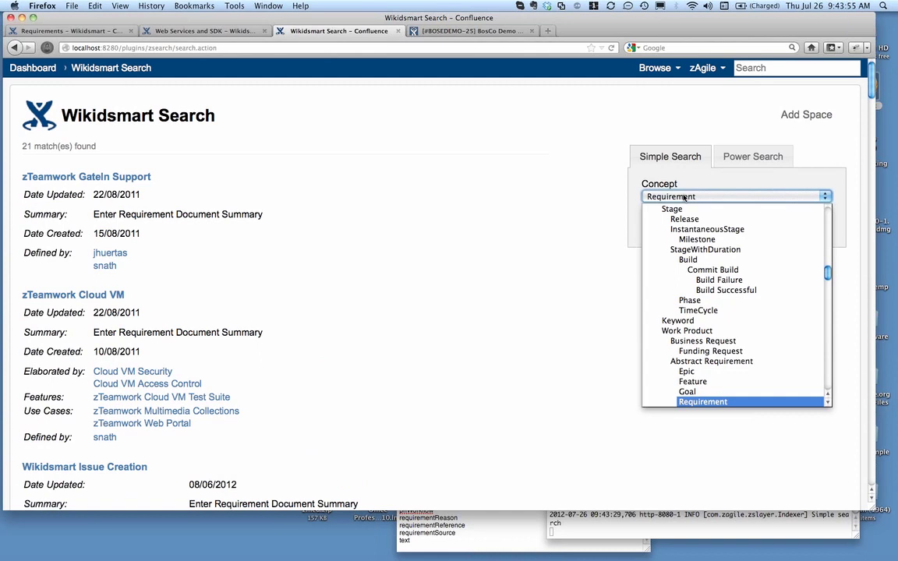
pyautogui.press('Return')
pyautogui.click(789, 226)
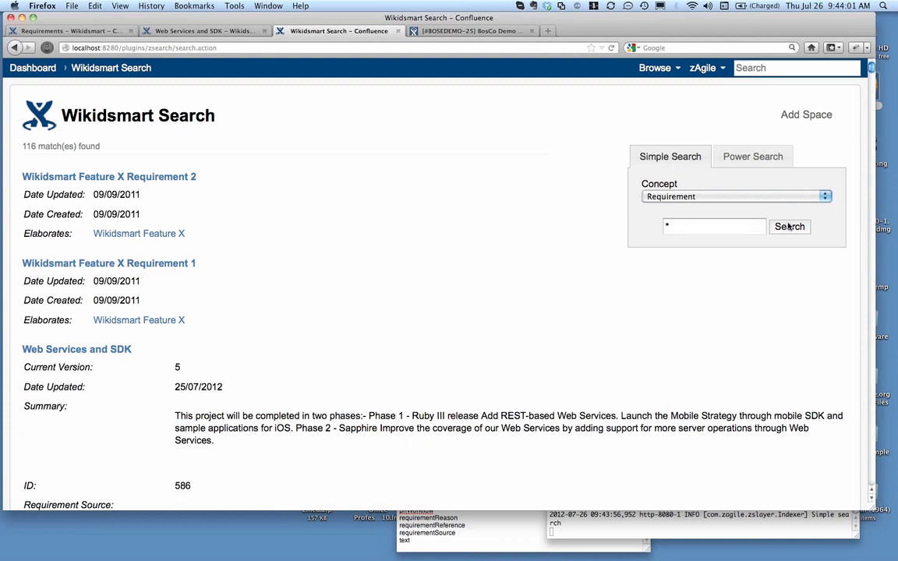
# Change the search concept to JIRA Story, run the wildcard search and look over the first matching story
pyautogui.click(743, 199)
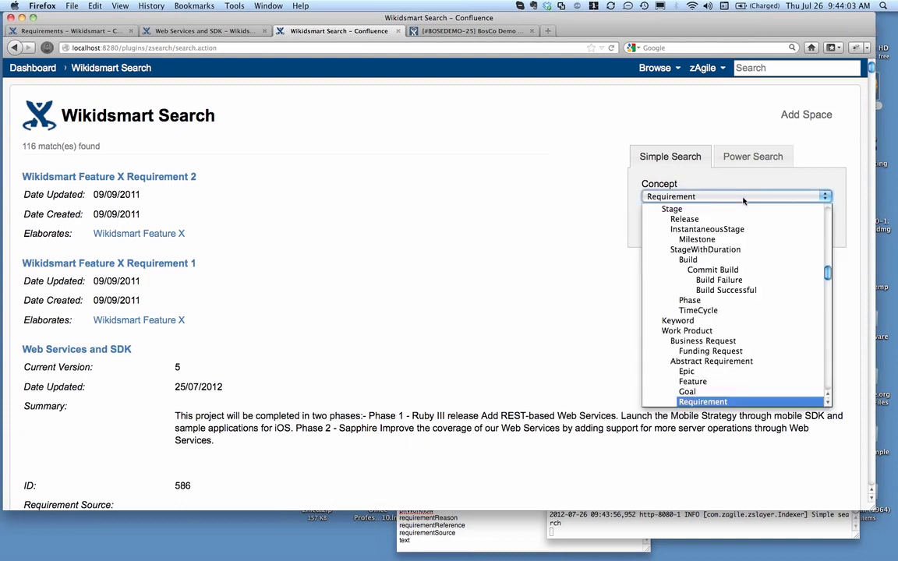
pyautogui.press('j')
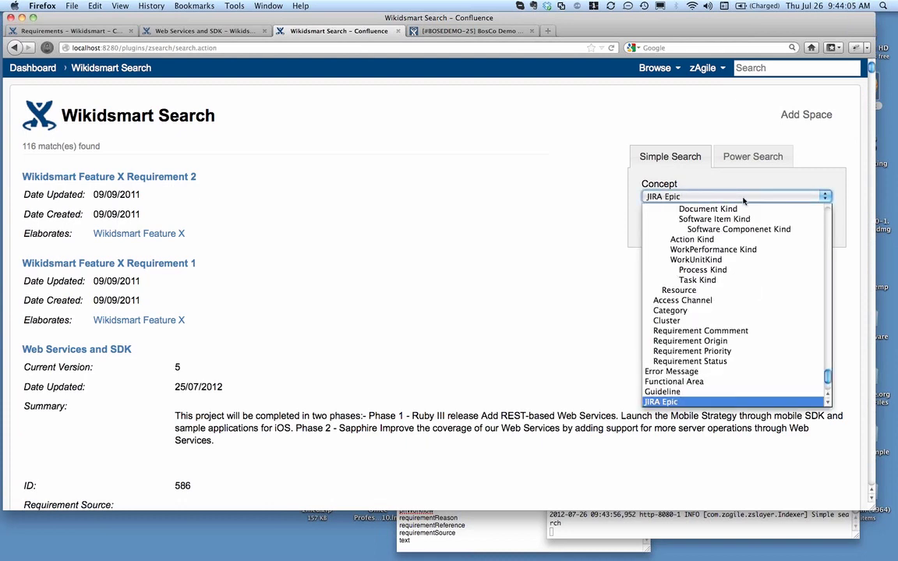
pyautogui.press('Down')
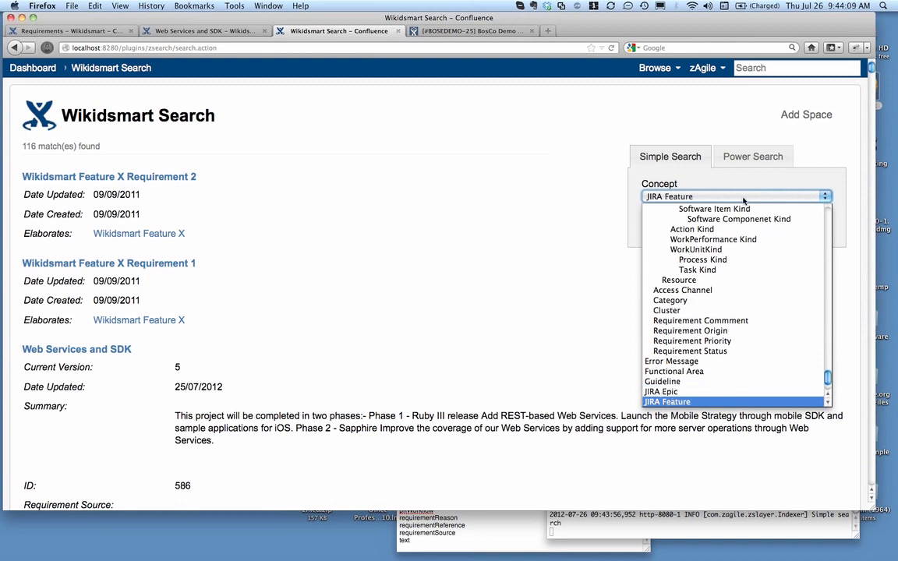
pyautogui.press('Down')
pyautogui.press('Return')
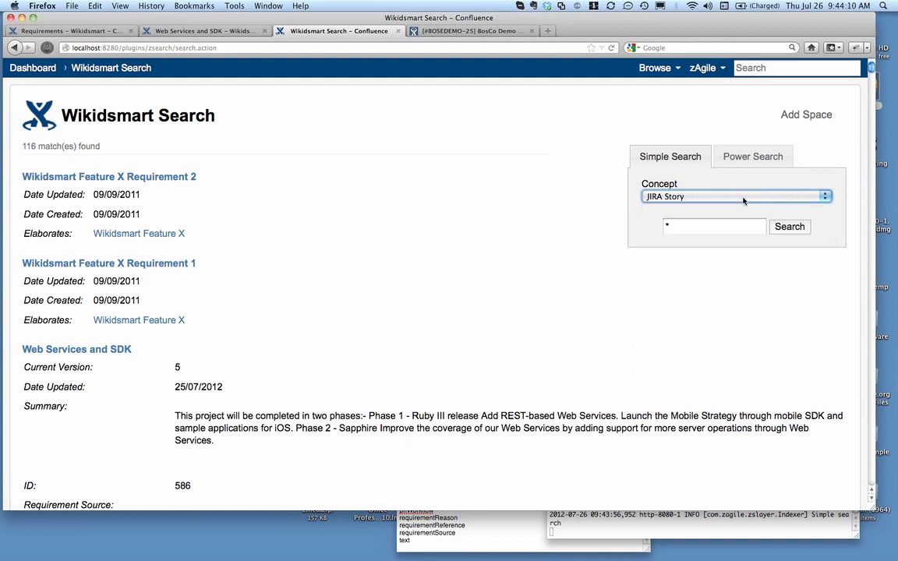
pyautogui.click(788, 227)
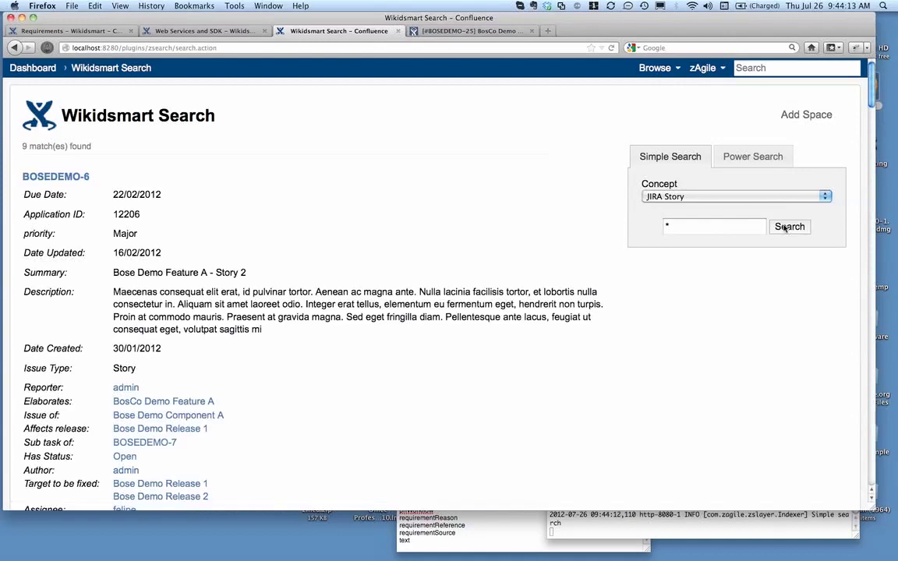
pyautogui.scroll(-3, 414, 289)
pyautogui.scroll(2, 413, 288)
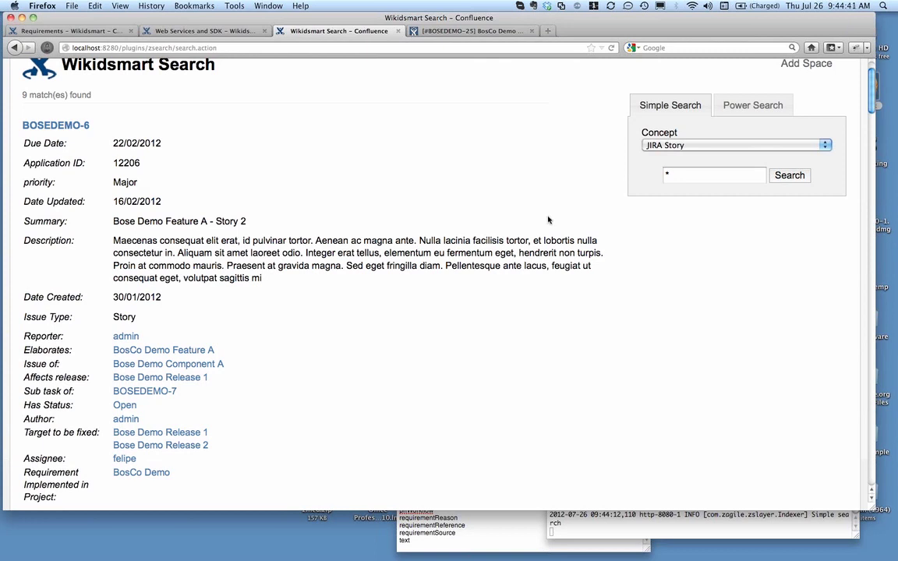
# Open Power Search for JIRA Story and look through the releases offered for Affects release, leaving it at Any
pyautogui.click(743, 108)
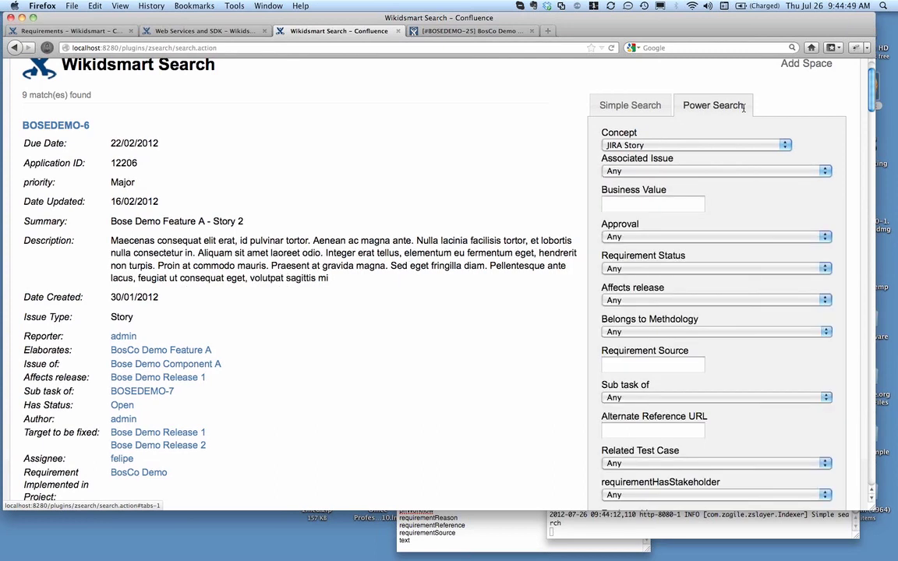
pyautogui.click(826, 301)
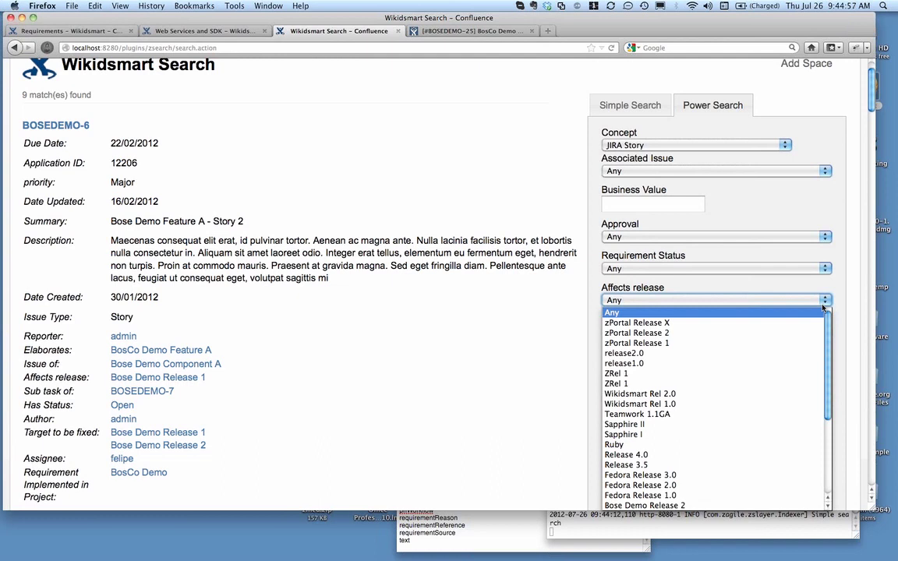
pyautogui.scroll(-4, 807, 381)
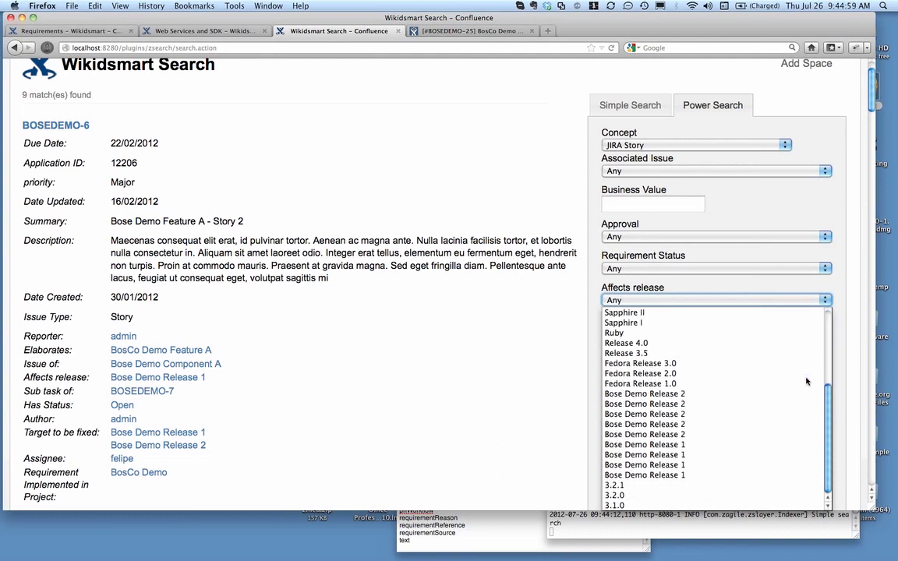
pyautogui.scroll(4, 807, 382)
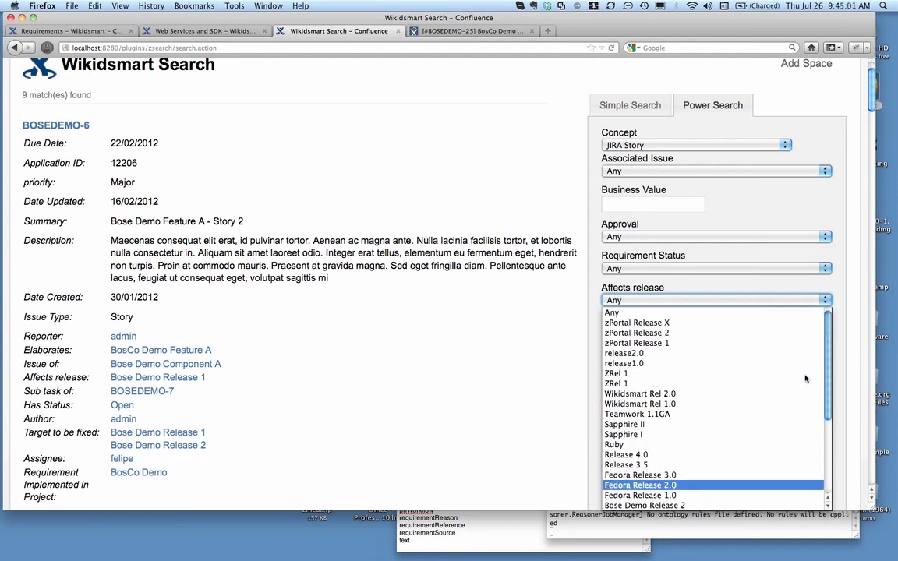
pyautogui.click(842, 274)
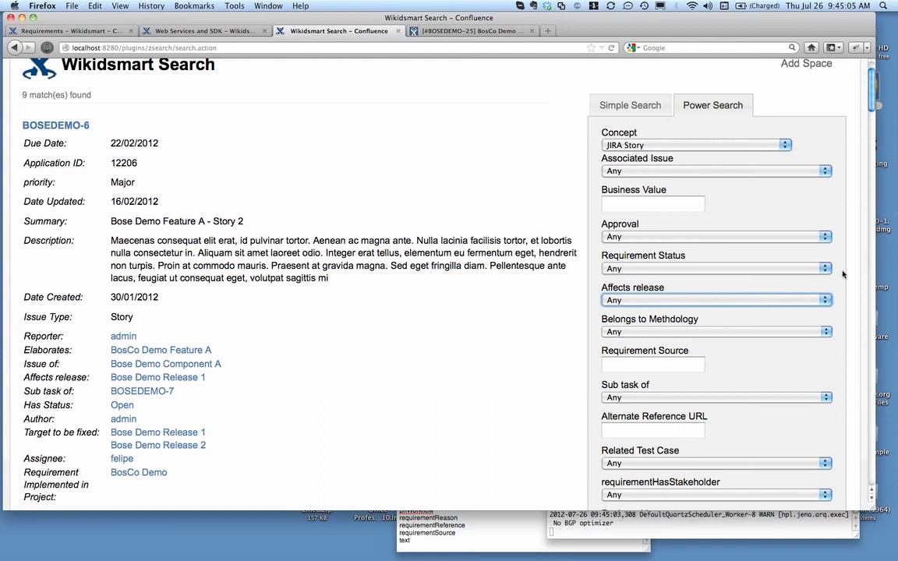
pyautogui.scroll(2, 768, 207)
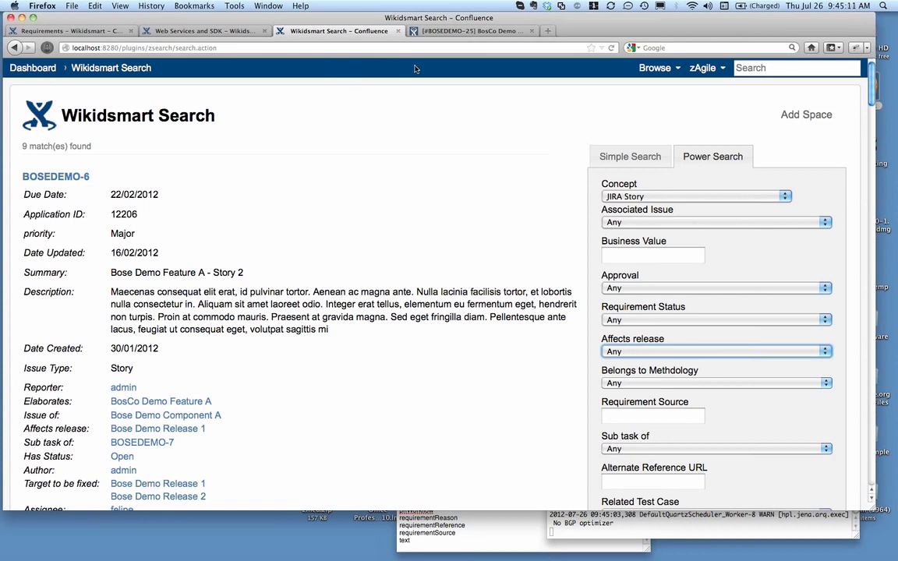
# Open the Confluence dashboard at localhost:8280 in a new browser tab
pyautogui.click(454, 32)
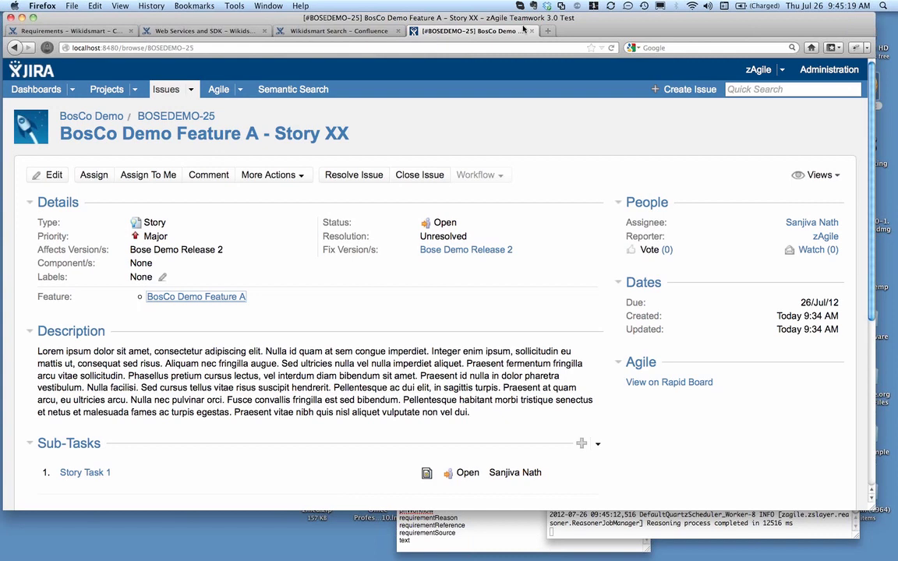
pyautogui.click(550, 31)
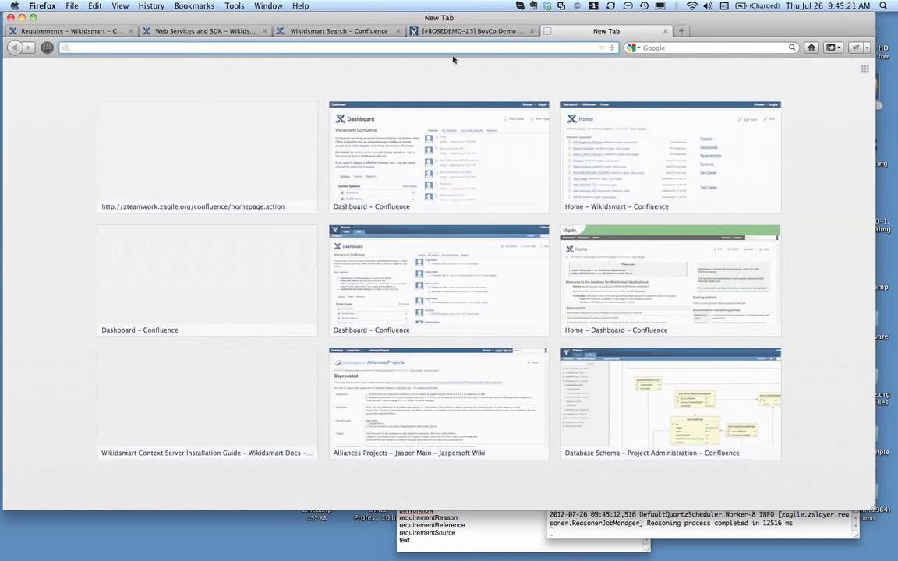
pyautogui.write('localhost')
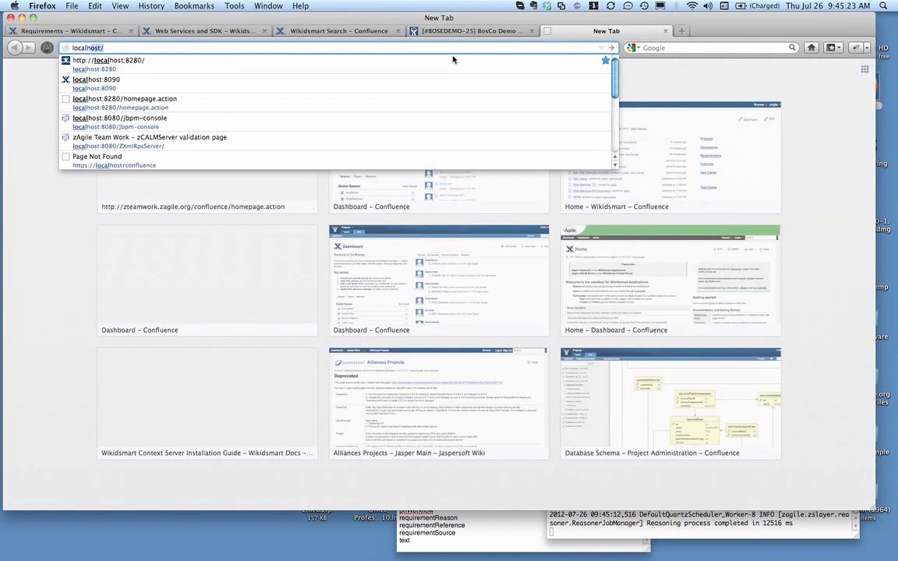
pyautogui.write(':82')
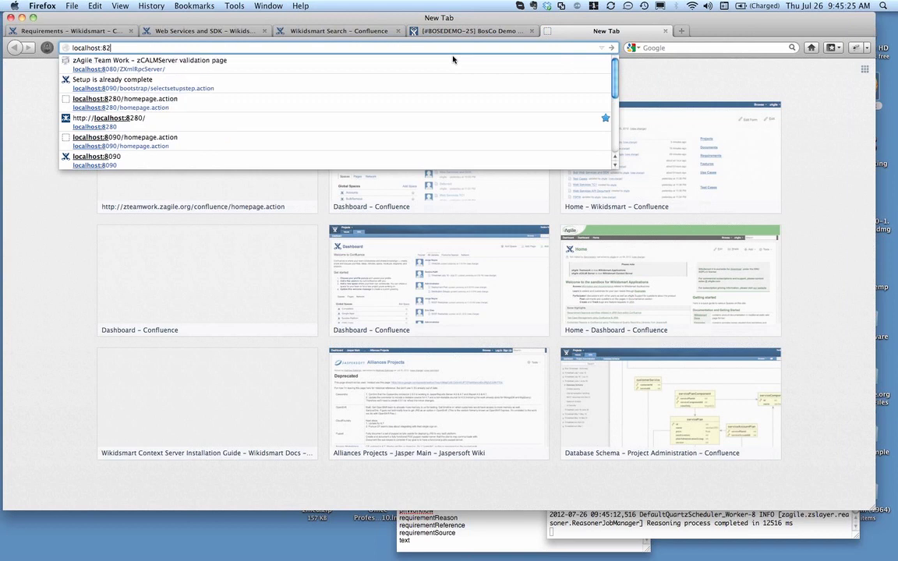
pyautogui.write('80')
pyautogui.press('Return')
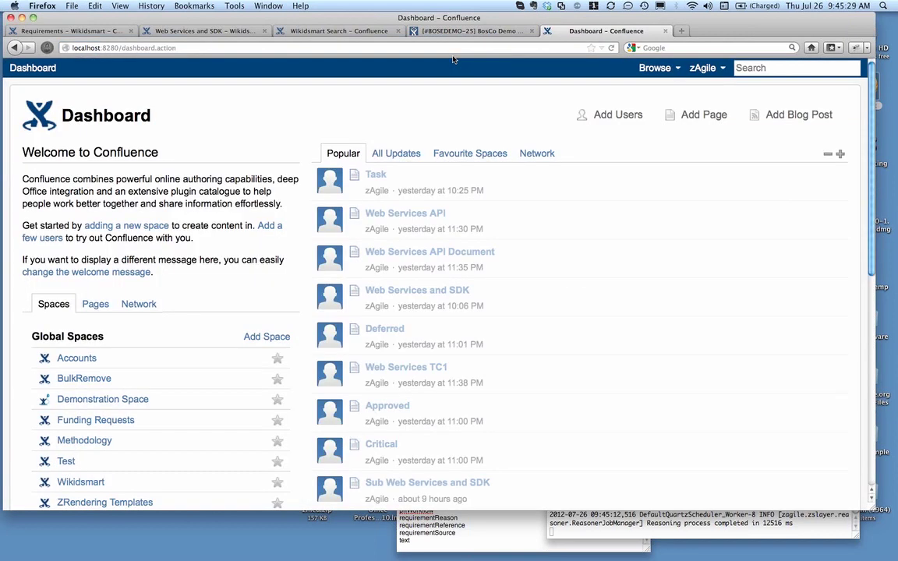
# Go to the Wikidsmart space and open BosCo Demo Feature A from its Features page
pyautogui.scroll(-3, 526, 226)
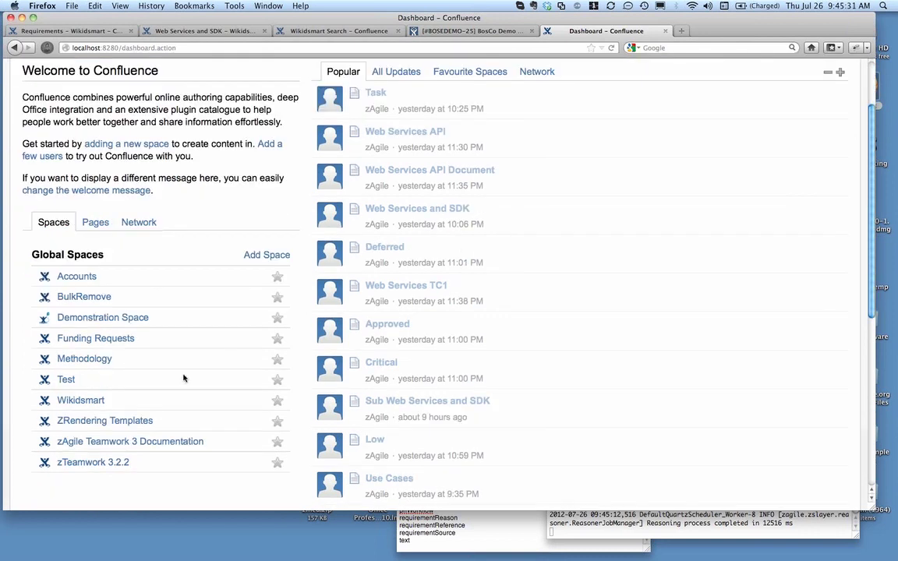
pyautogui.click(98, 399)
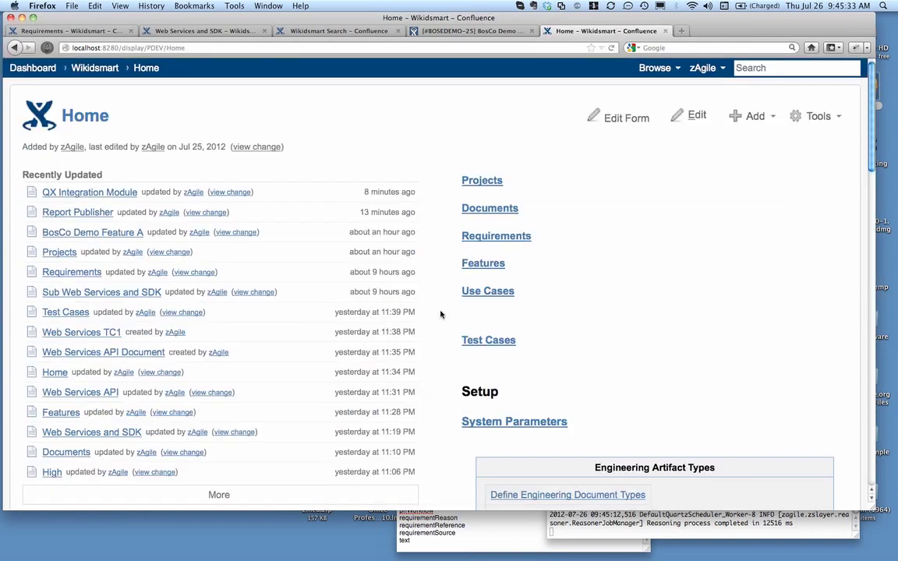
pyautogui.click(497, 267)
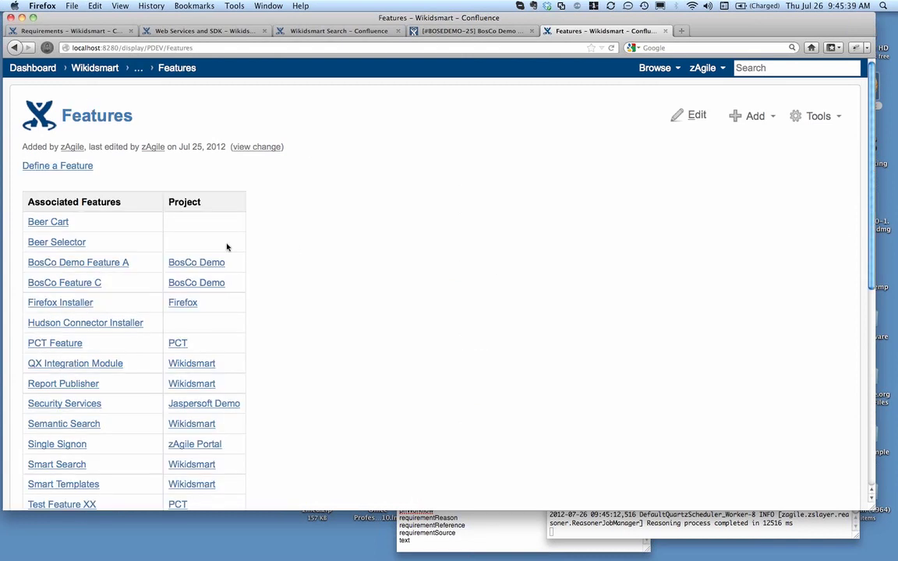
pyautogui.click(123, 264)
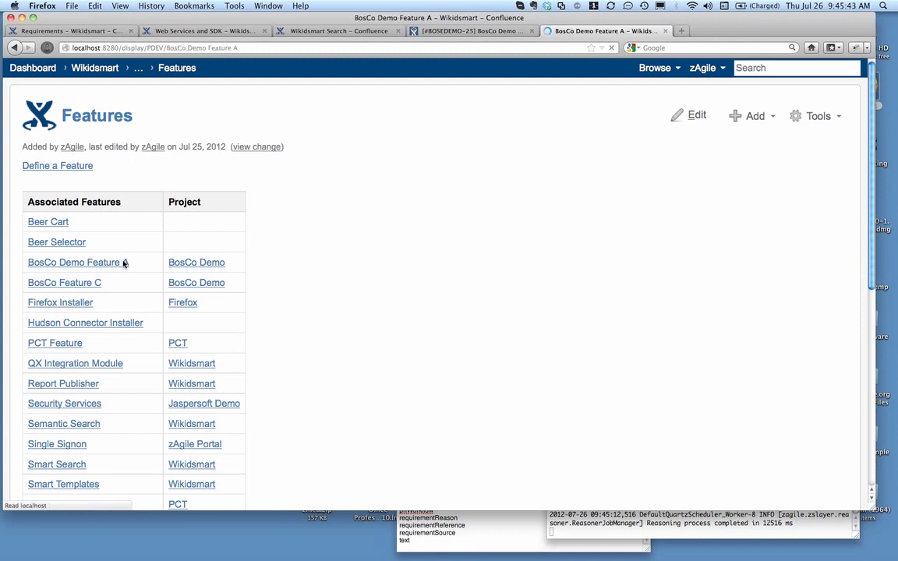
# Look over the BosCo Demo Feature A page and open the feature's aggregated properties view
pyautogui.scroll(-5, 396, 213)
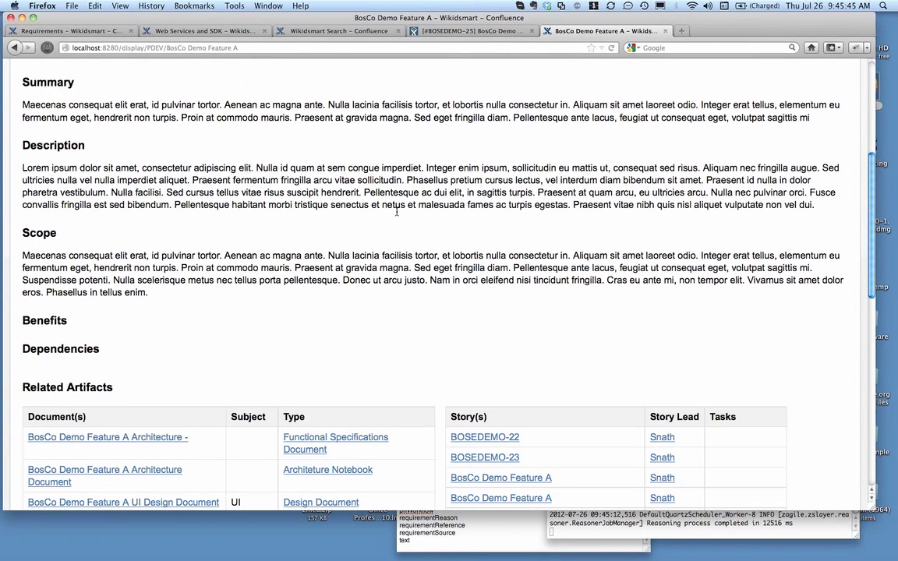
pyautogui.scroll(5, 396, 213)
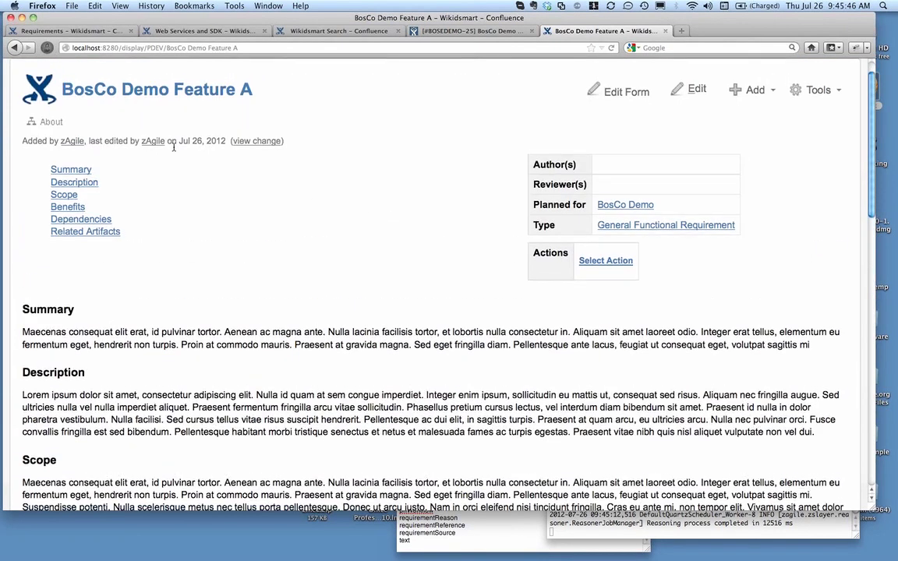
pyautogui.click(55, 124)
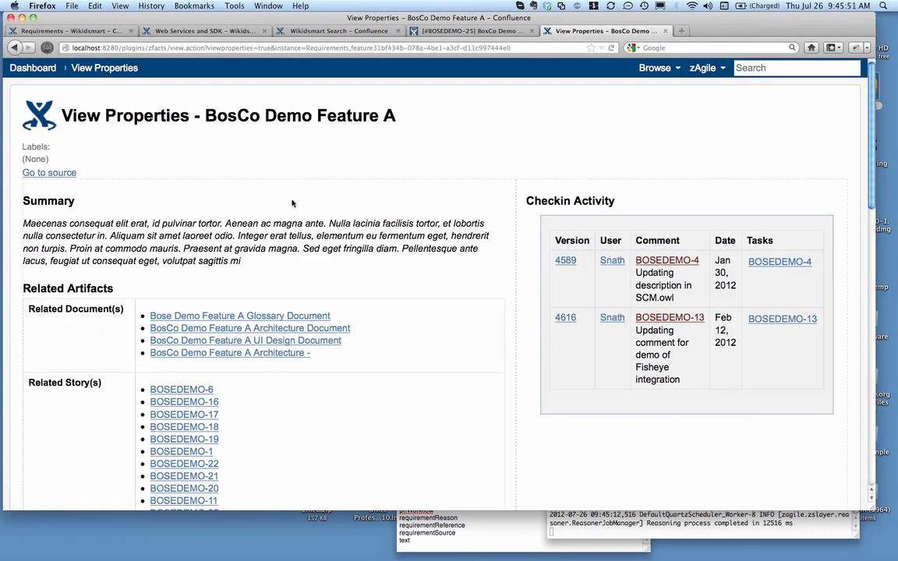
# Examine the feature's related documents and stories, checkin activity, development tasks, reported bugs and test execution history
pyautogui.scroll(-2, 292, 201)
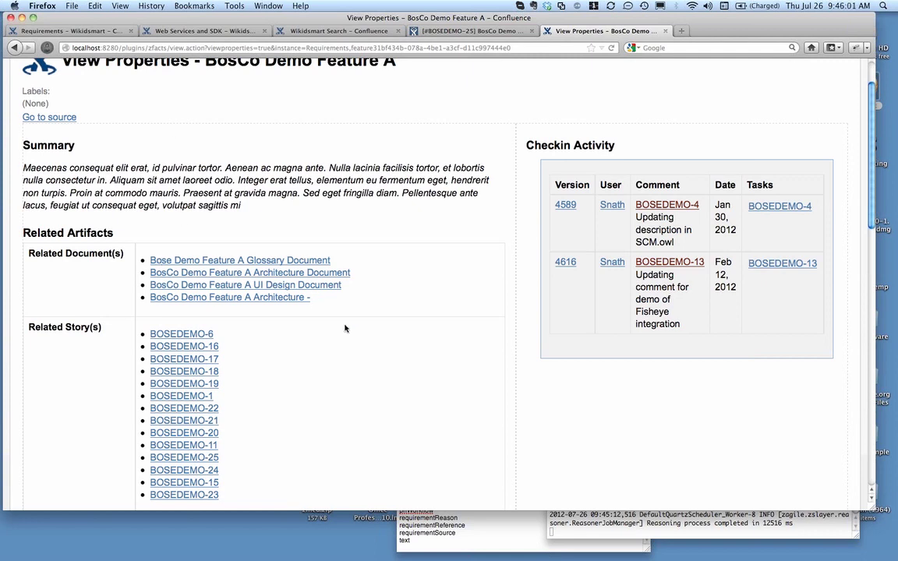
pyautogui.scroll(-2, 348, 329)
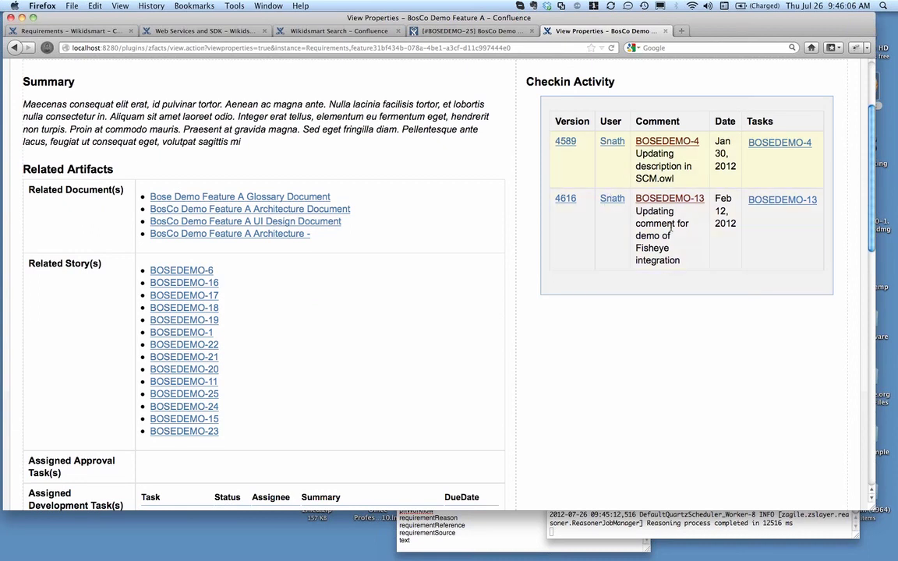
pyautogui.scroll(-5, 642, 335)
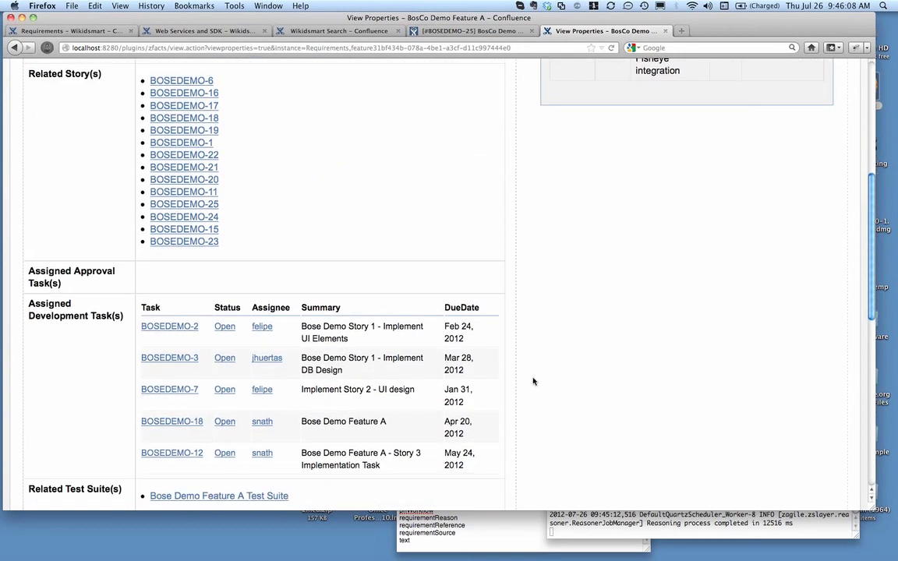
pyautogui.scroll(-1, 534, 382)
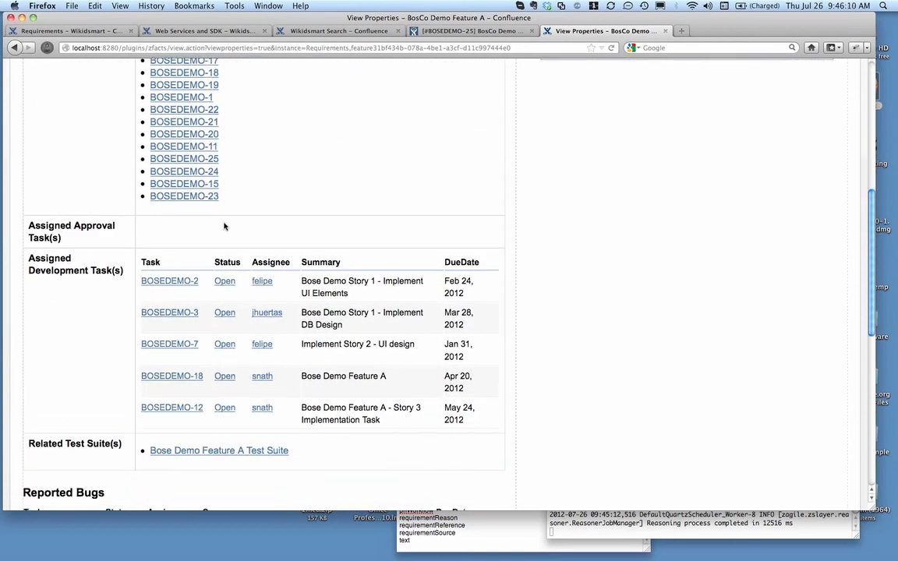
pyautogui.scroll(-4, 583, 246)
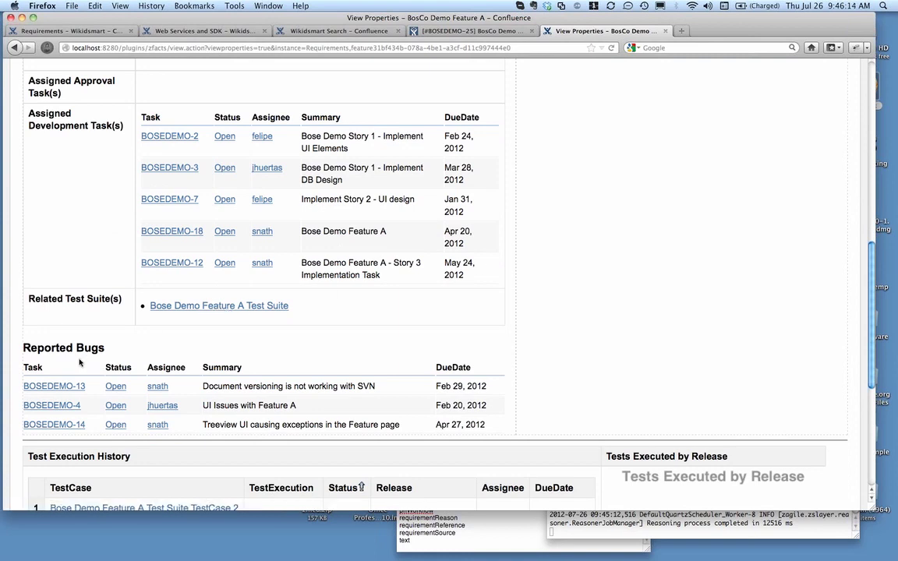
pyautogui.scroll(-3, 573, 317)
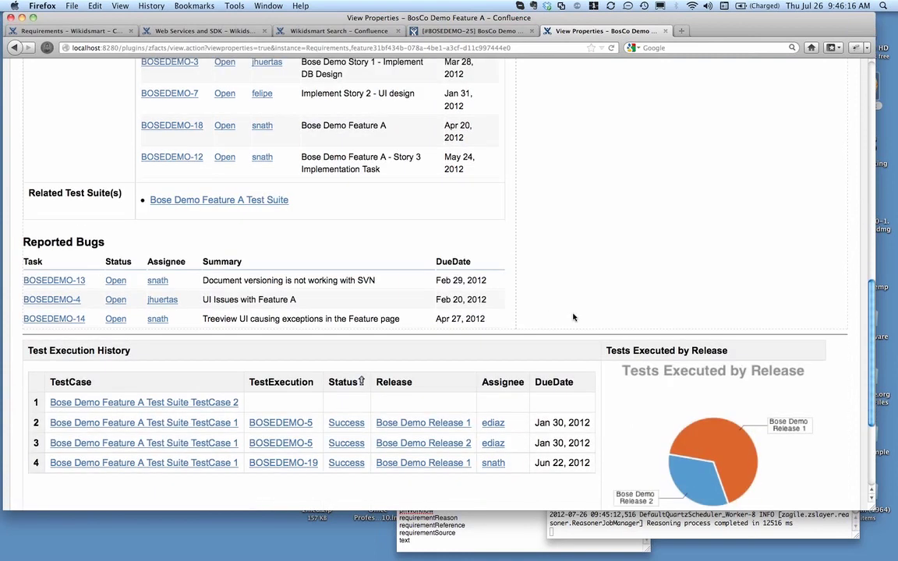
pyautogui.scroll(-1, 573, 318)
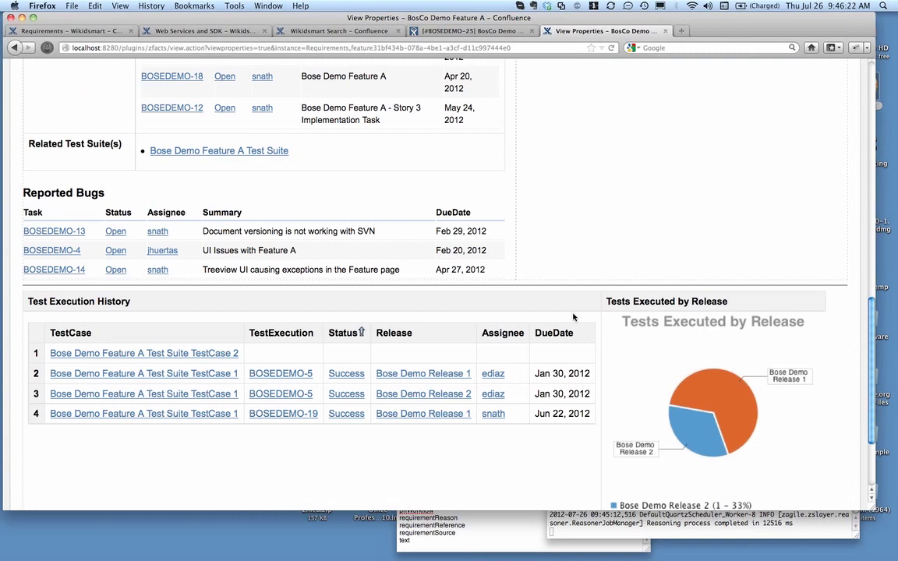
# Open the properties of Bose Demo Release 1 from the test execution history and review its charts, features, requirements and related bugs
pyautogui.click(438, 375)
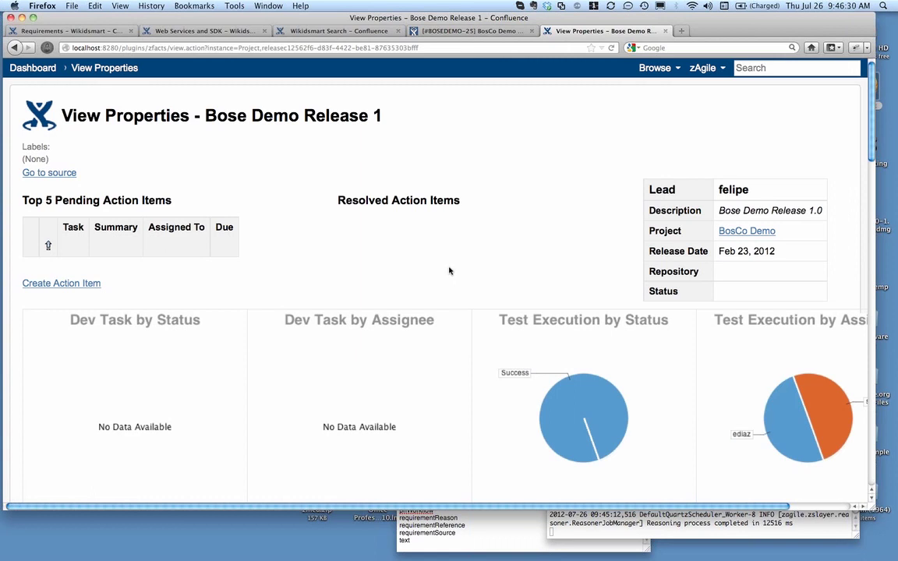
pyautogui.scroll(-3, 449, 271)
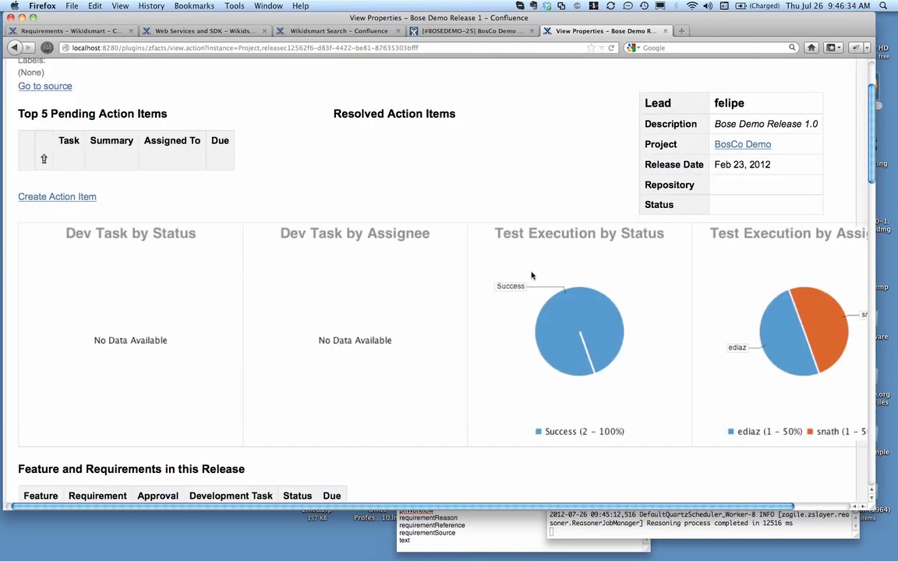
pyautogui.scroll(-6, 529, 275)
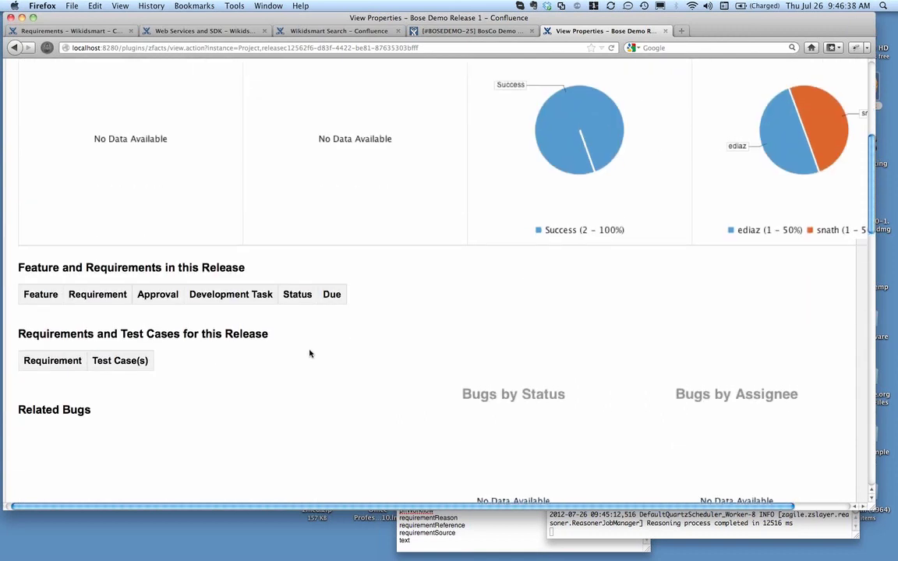
pyautogui.scroll(9, 309, 355)
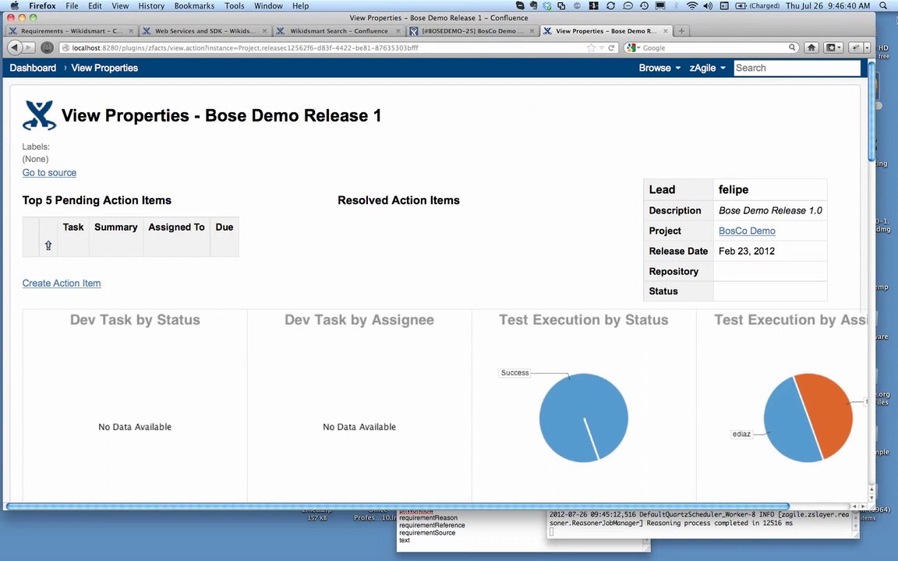
# Switch to the zAgile Wikidsmart PM presentation in PowerPoint and start the slide show from the Summary slide
pyautogui.click(886, 34)
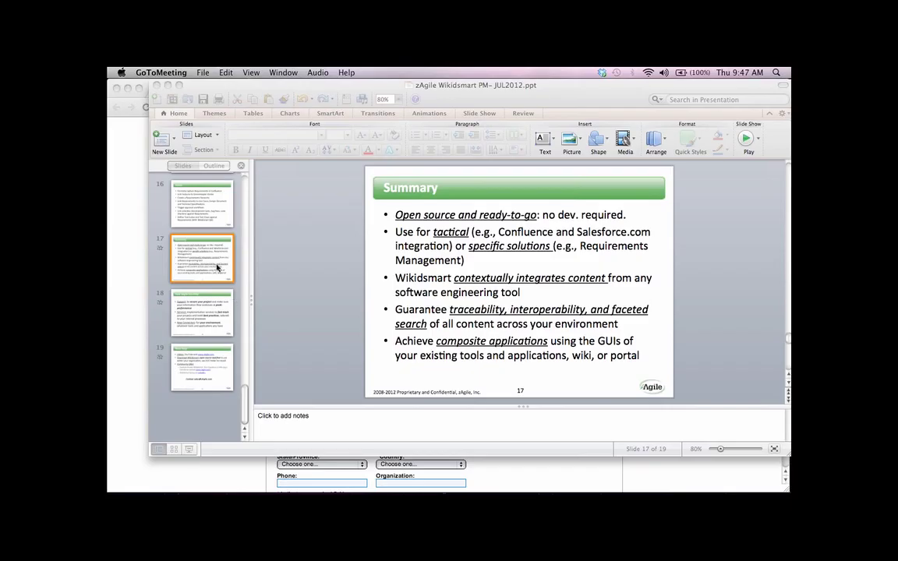
pyautogui.click(189, 450)
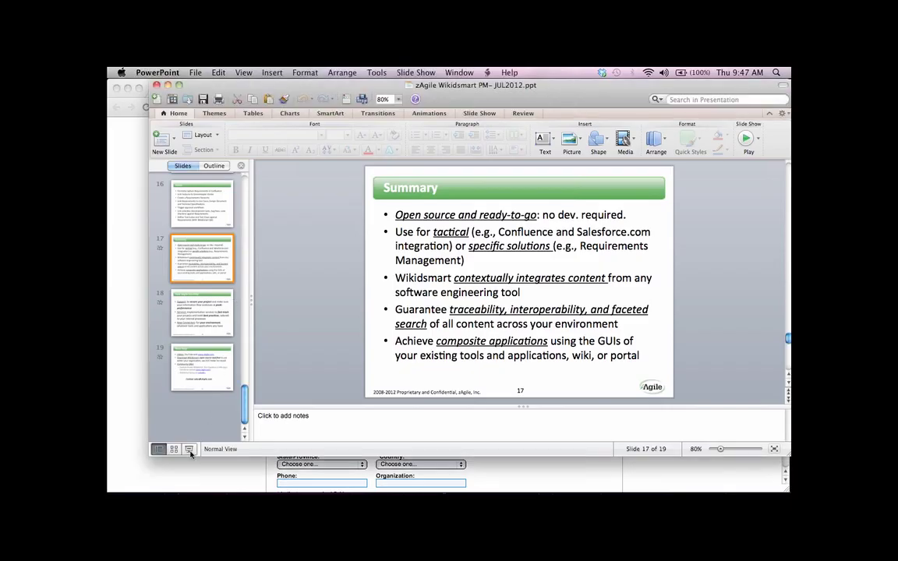